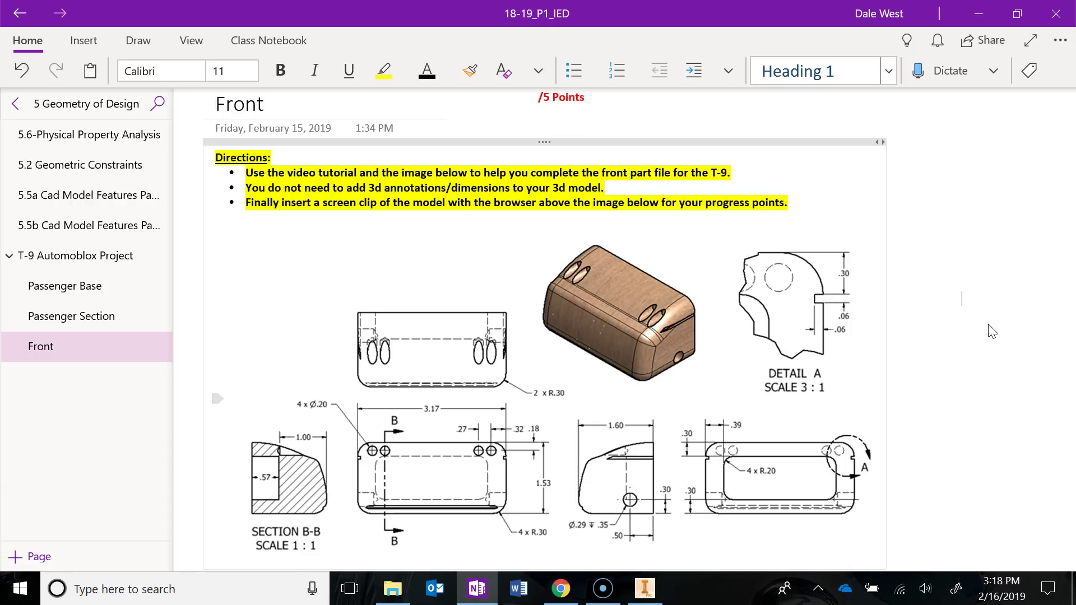
Review the Front assignment directions in OneNote, then bring up the Inventor Front part
click(1002, 266)
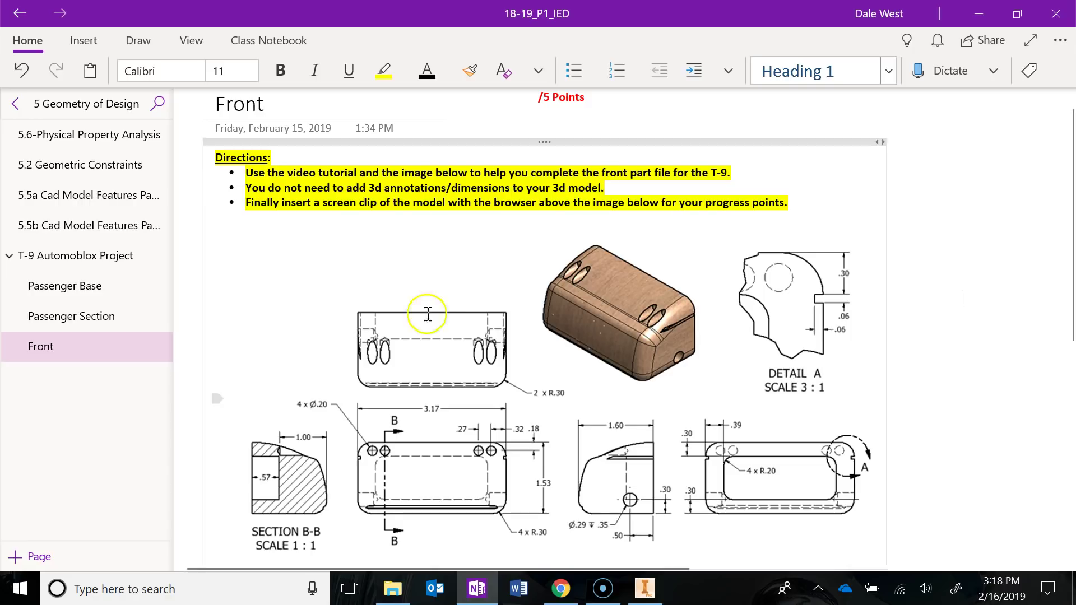
click(45, 356)
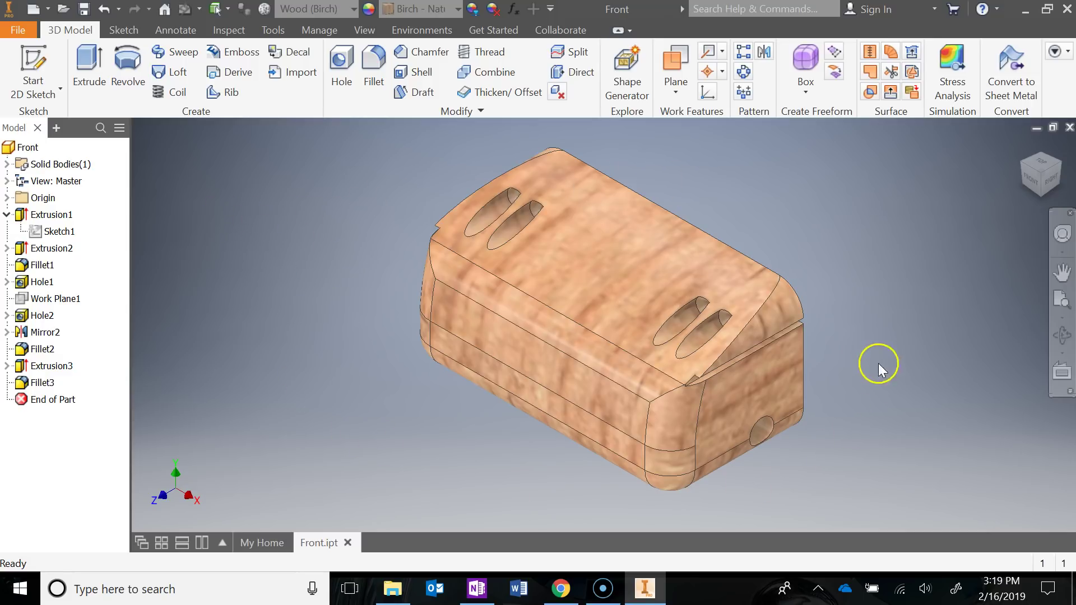
Collapse Extrusion1 and bring the OneNote Front page with its reference drawing forward
click(7, 215)
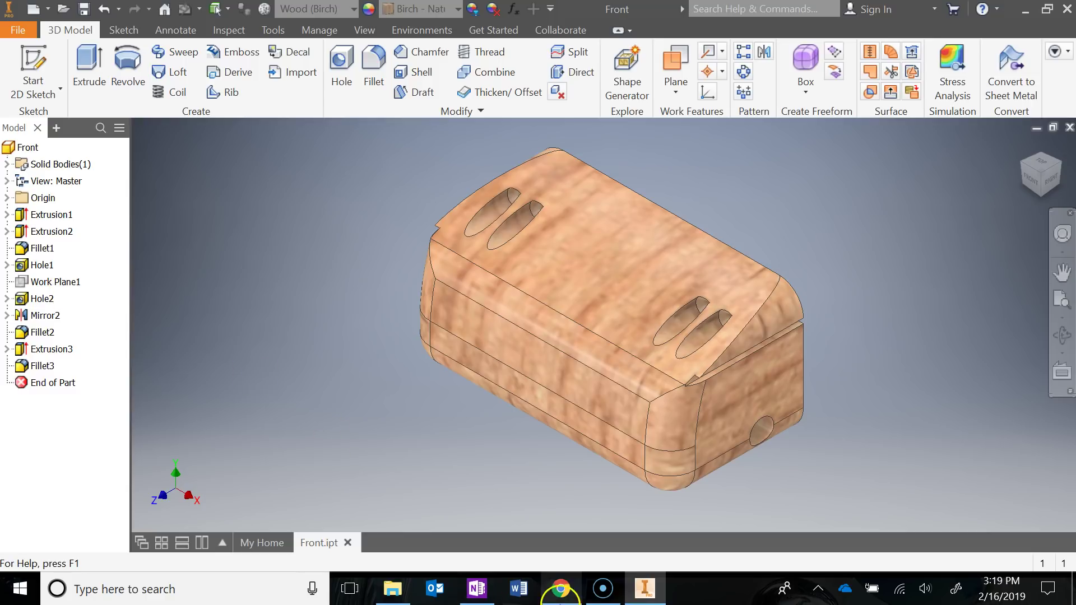
click(477, 588)
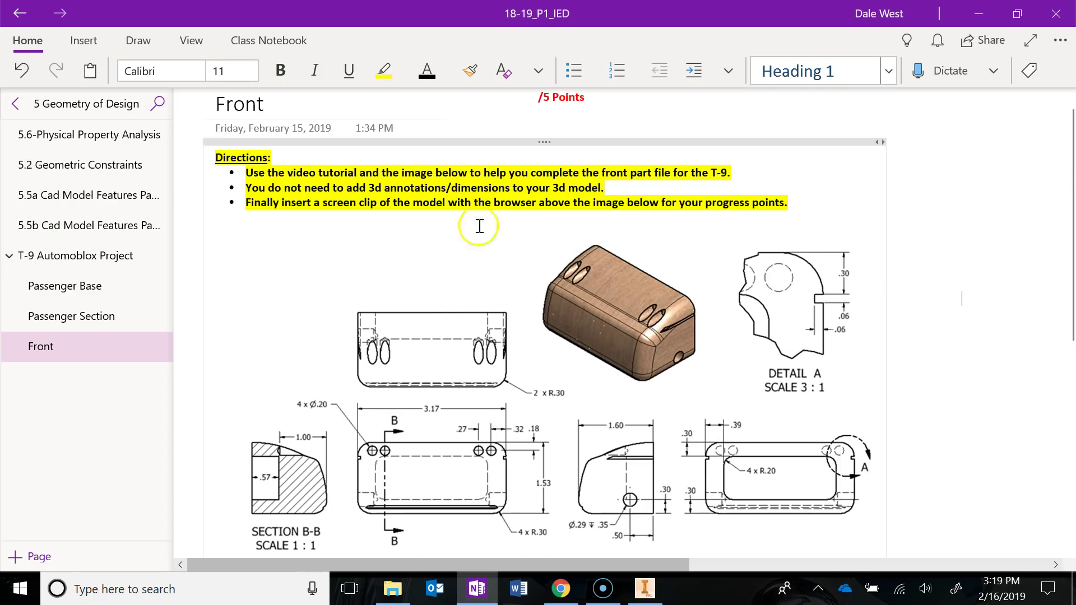
mouse_move(645, 589)
click(663, 595)
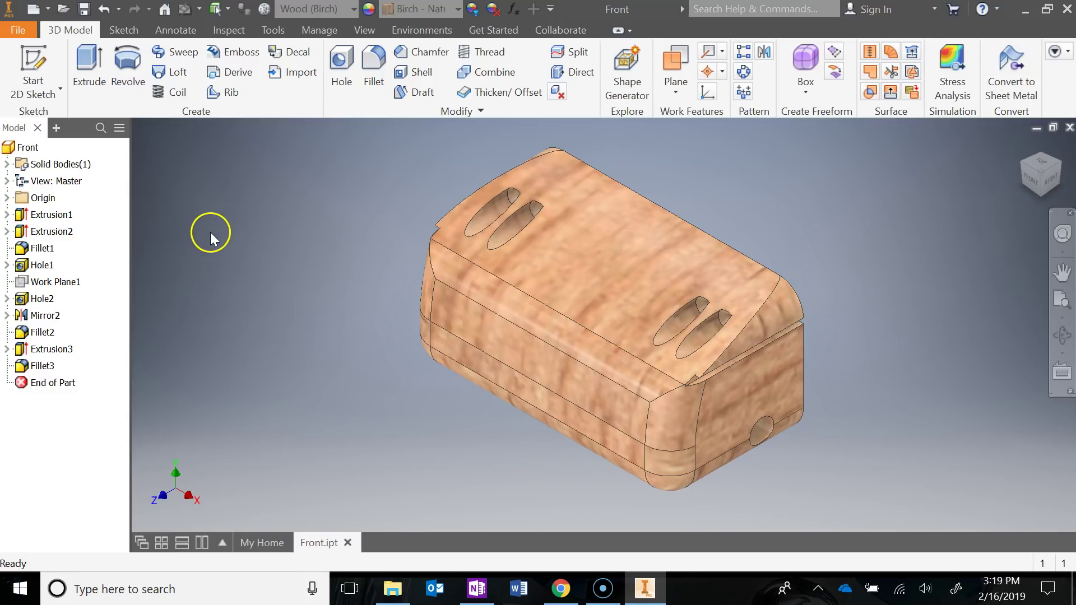
click(645, 588)
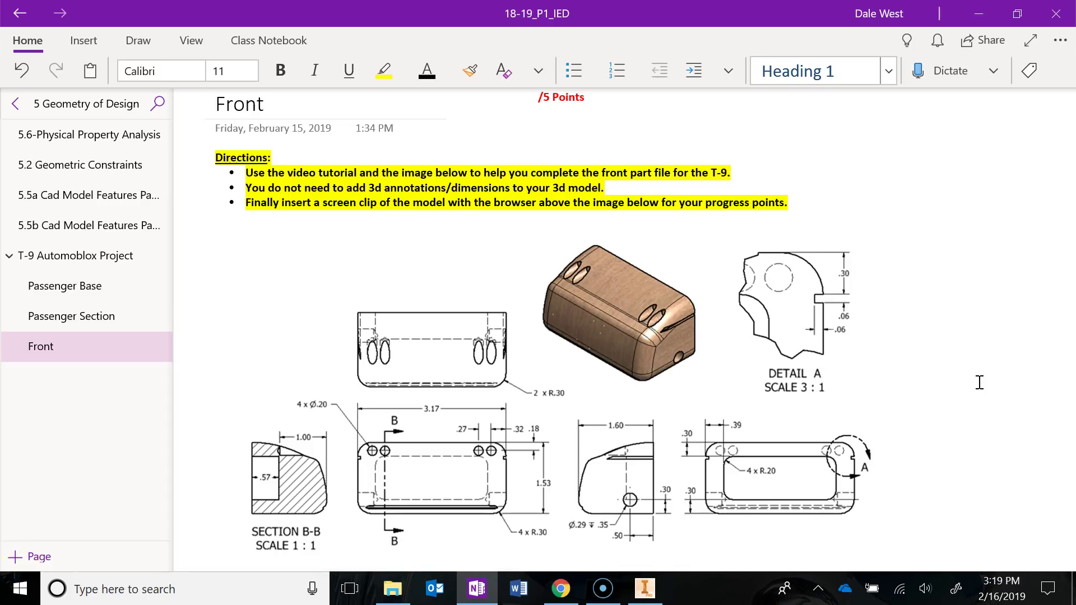
Examine the dimensioned Front drawings in OneNote, then return to the Inventor Front model
click(1000, 386)
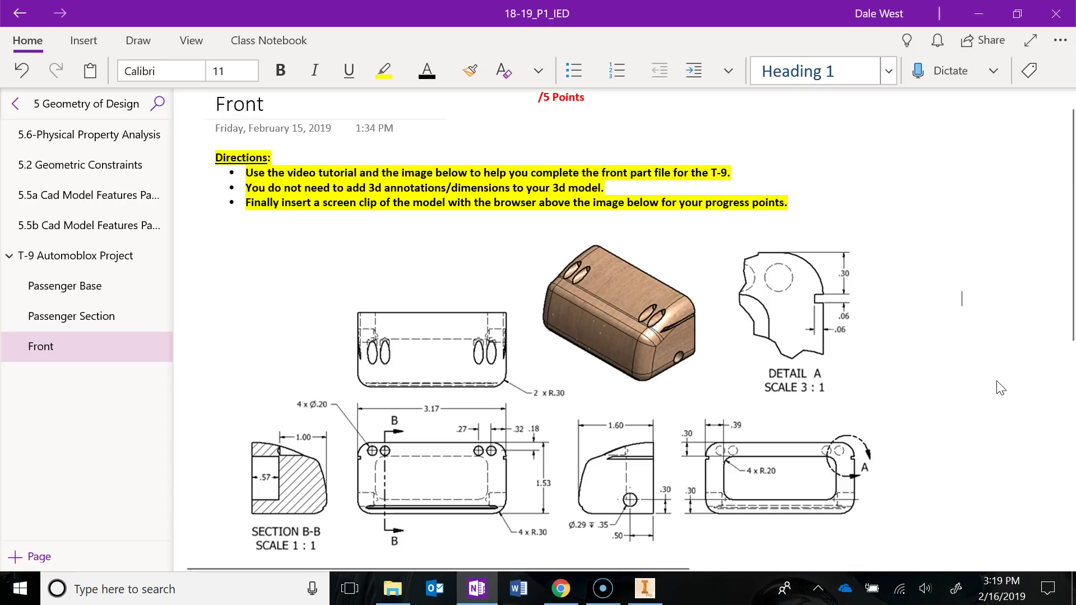
click(1003, 376)
click(969, 392)
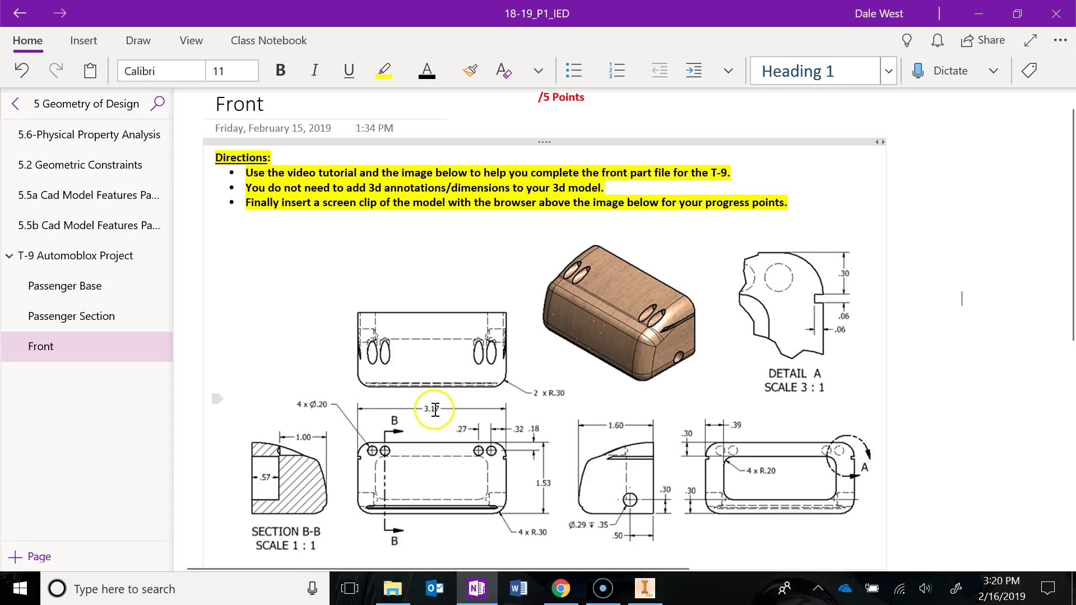
click(645, 582)
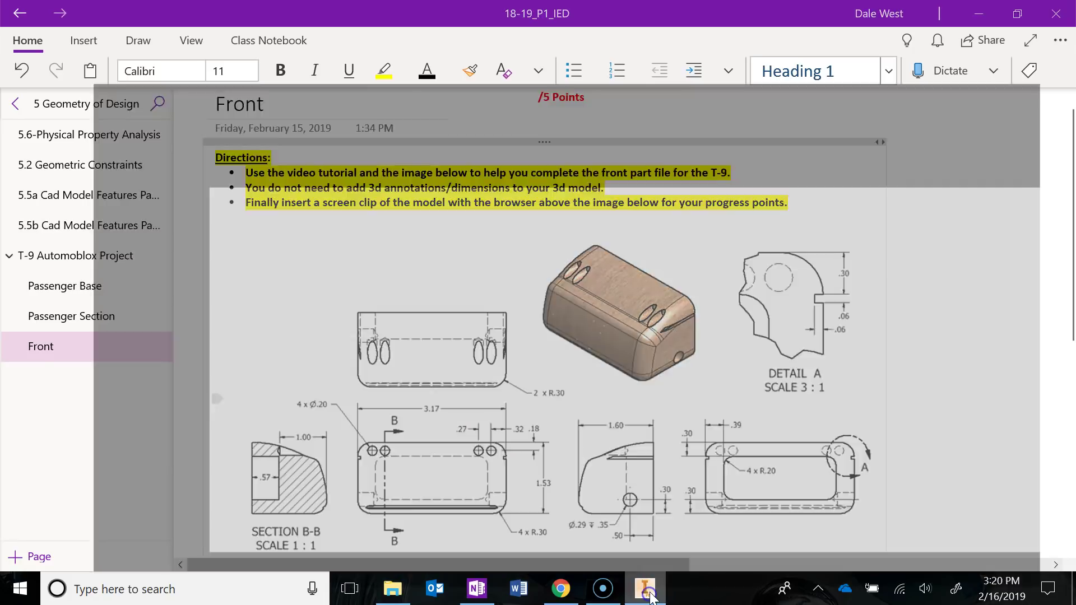
click(477, 589)
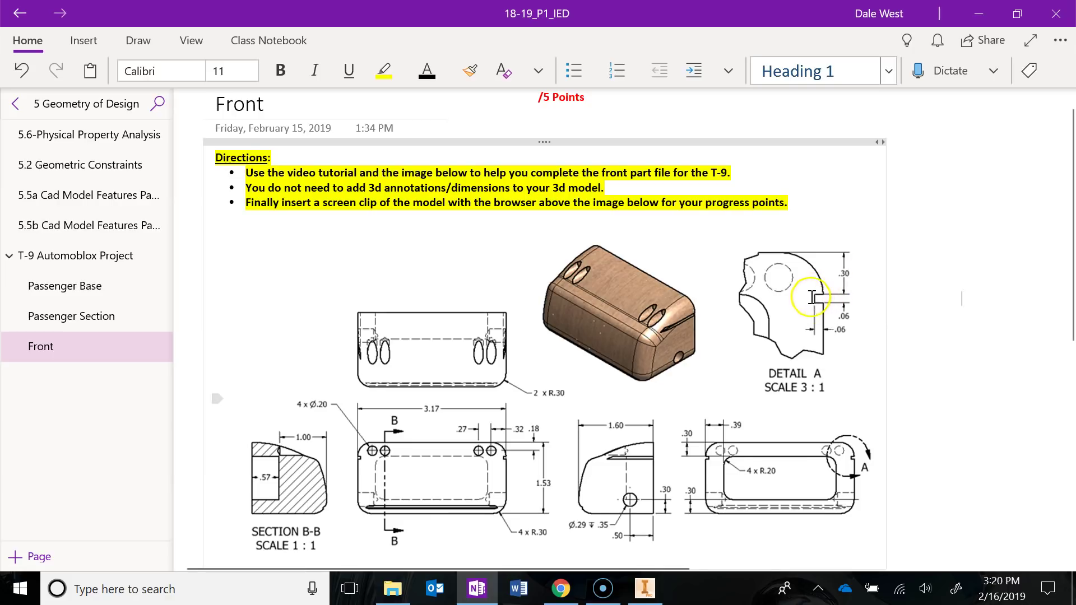
click(656, 593)
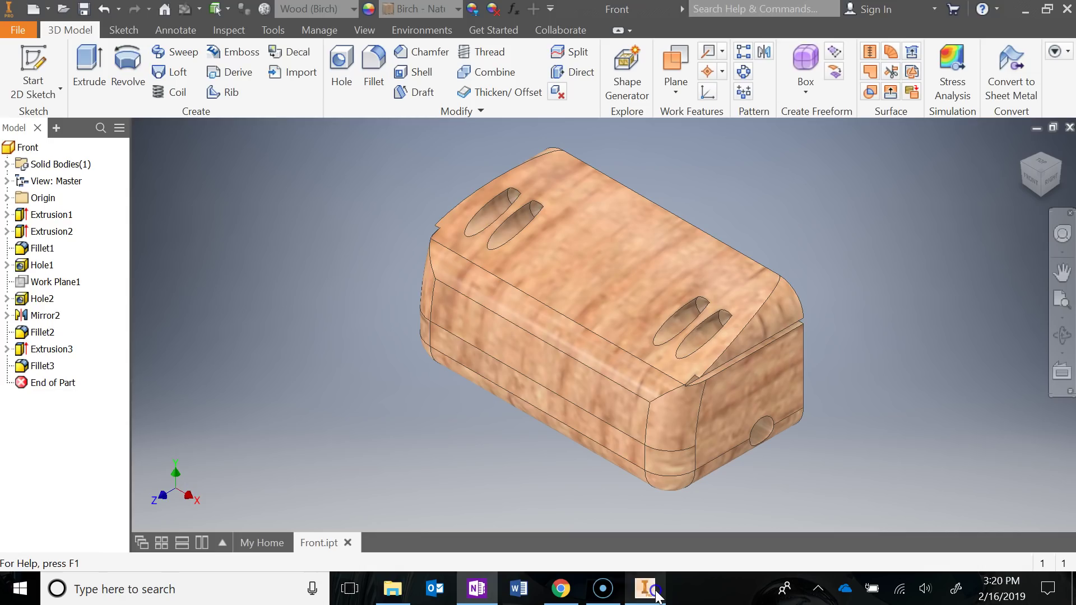
click(6, 214)
double_click(35, 232)
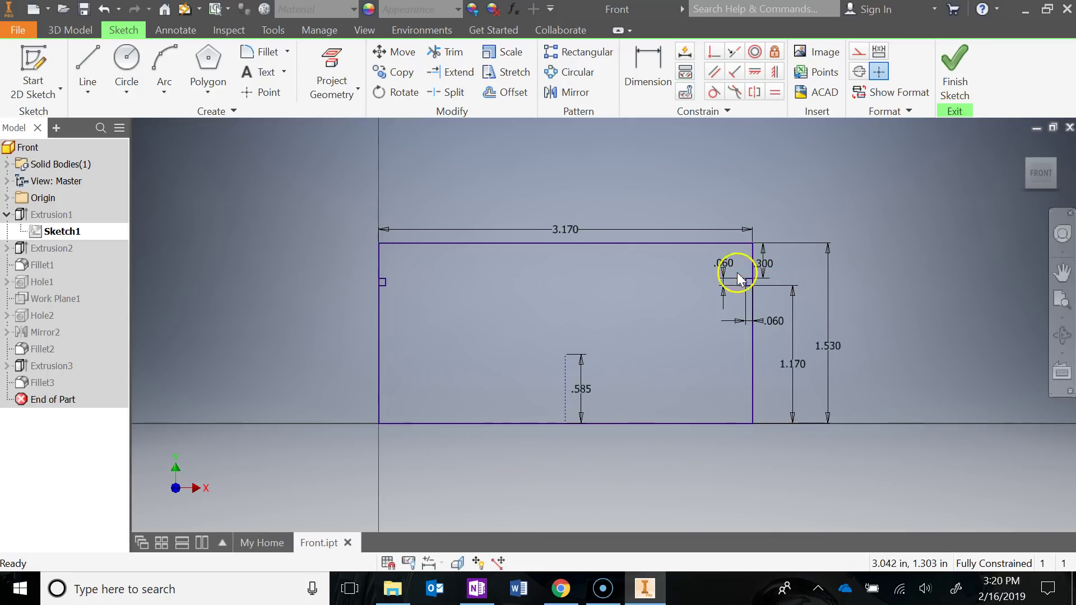
scroll(746, 288, down, 2)
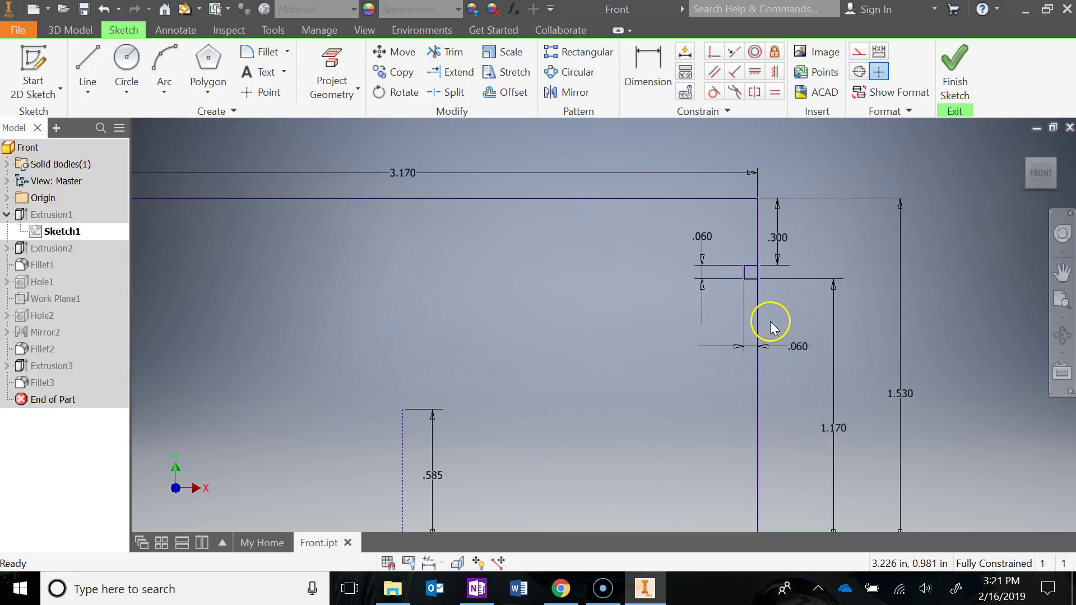
scroll(770, 321, up, 2)
middle_drag(774, 319, 793, 288)
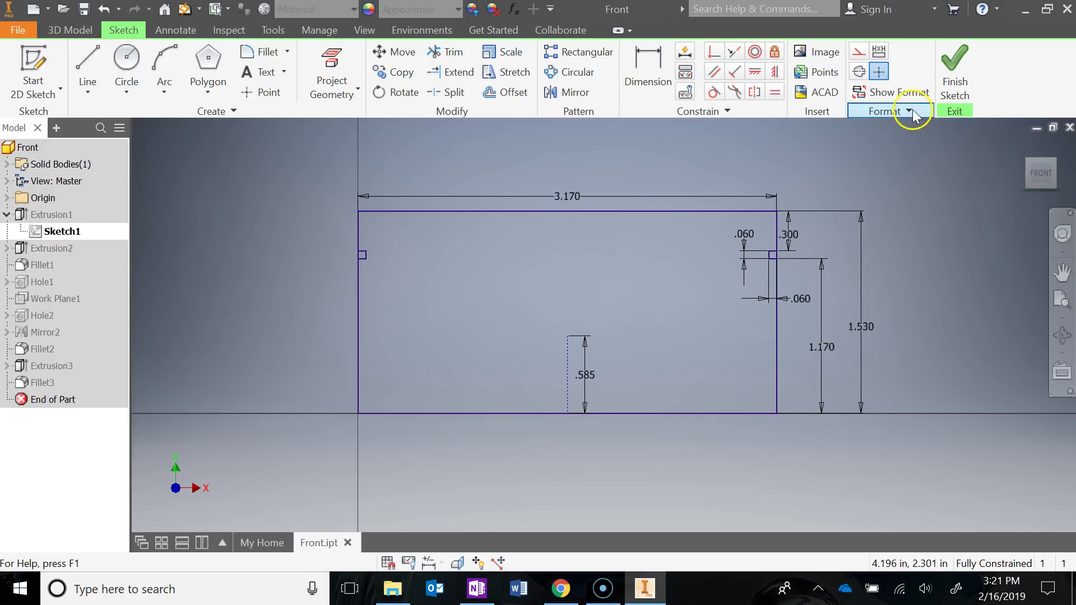
click(954, 73)
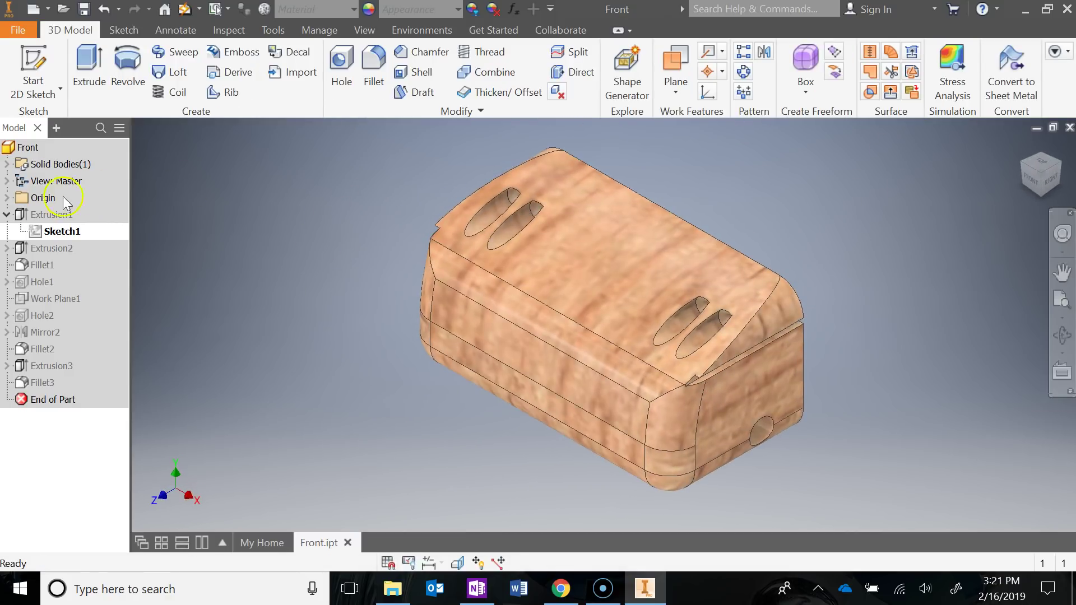
click(23, 219)
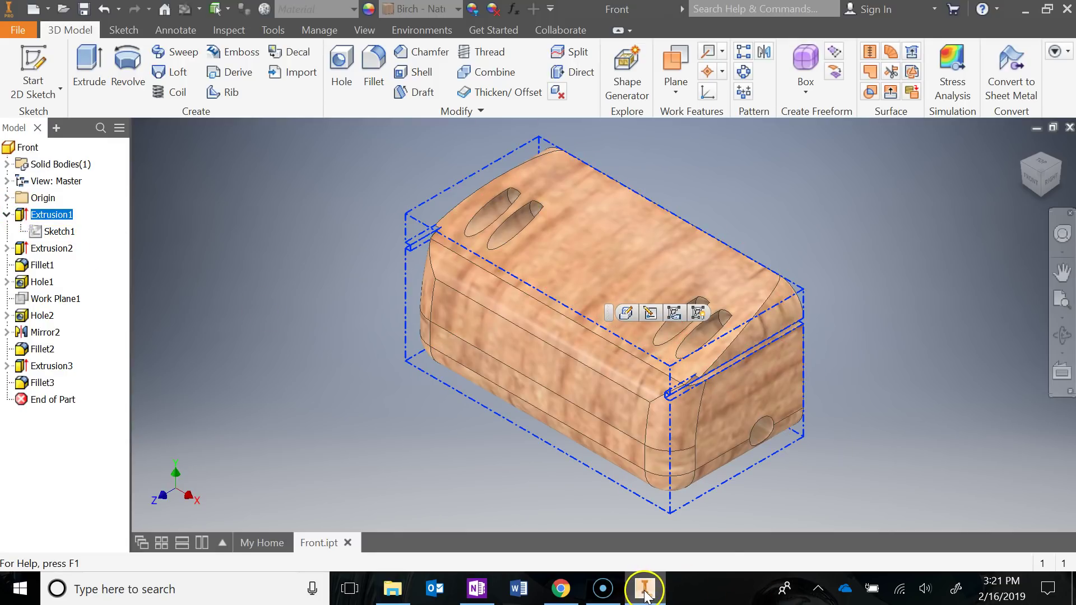
click(470, 592)
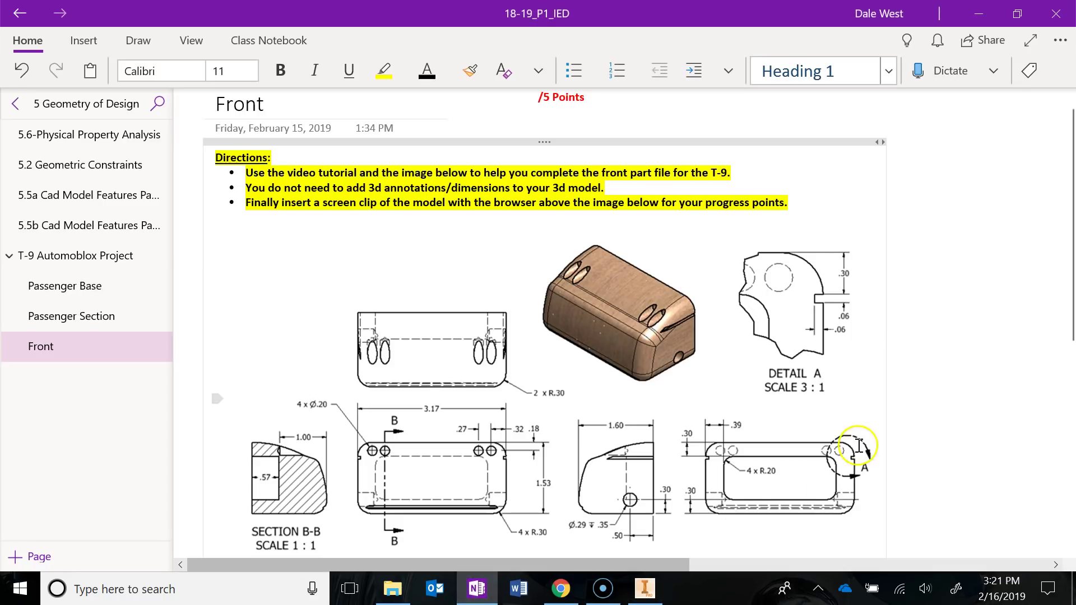
mouse_move(602, 402)
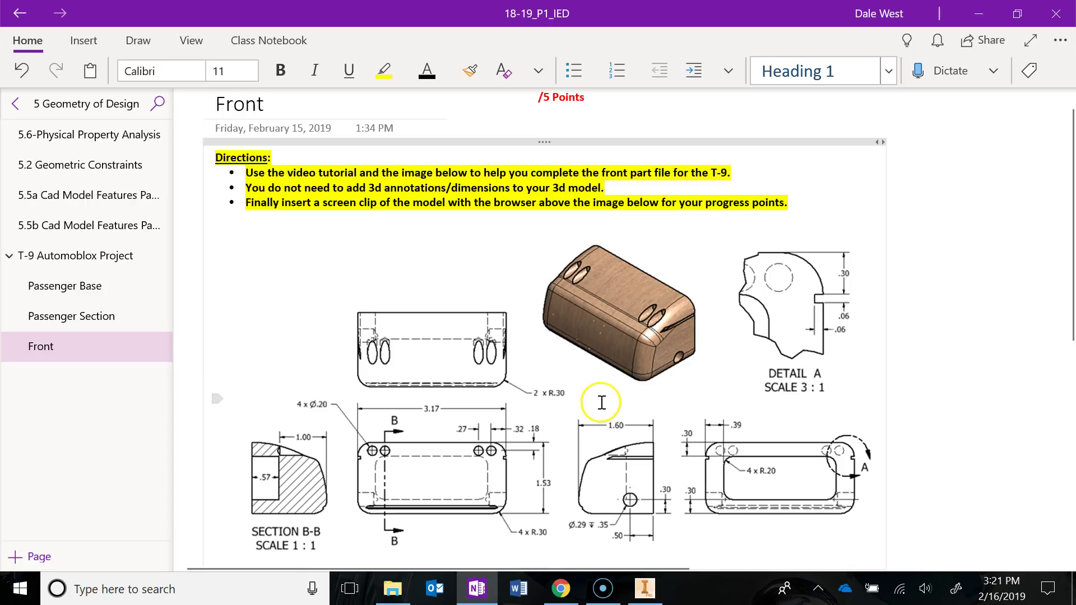
click(644, 588)
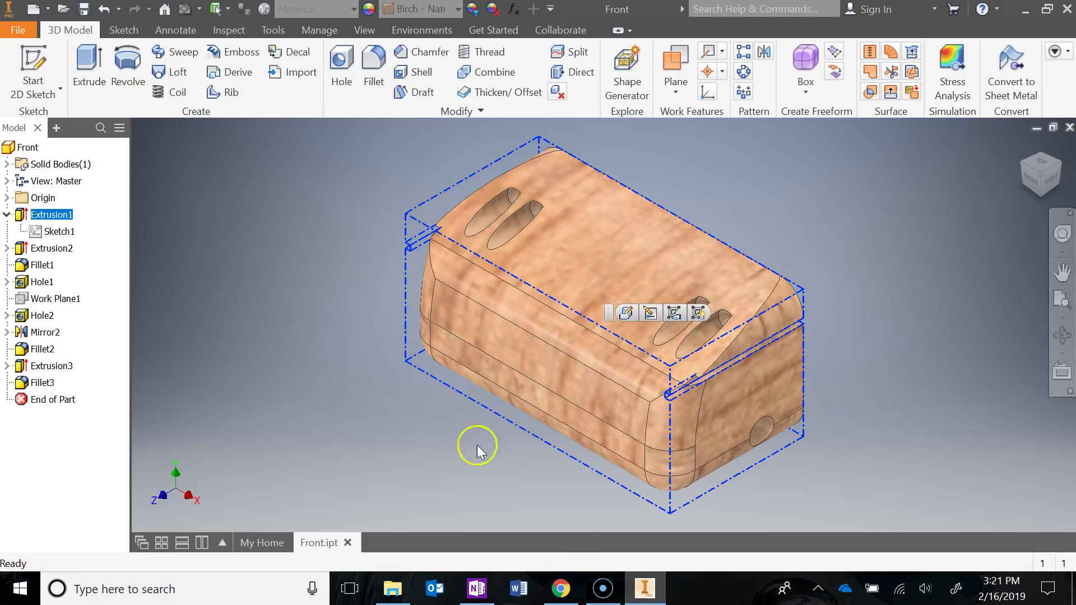
click(26, 218)
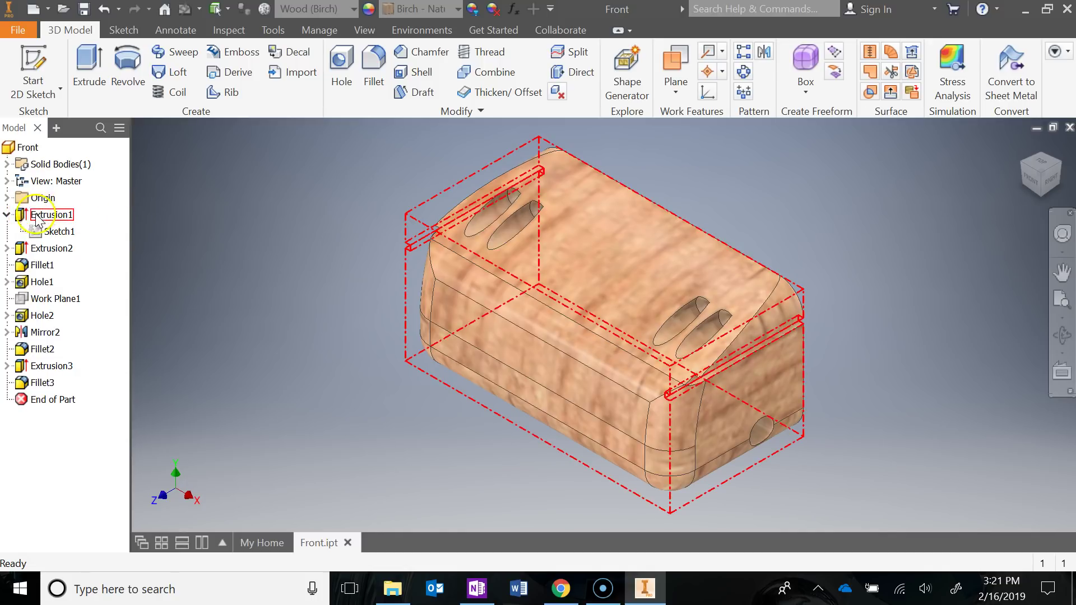
double_click(25, 216)
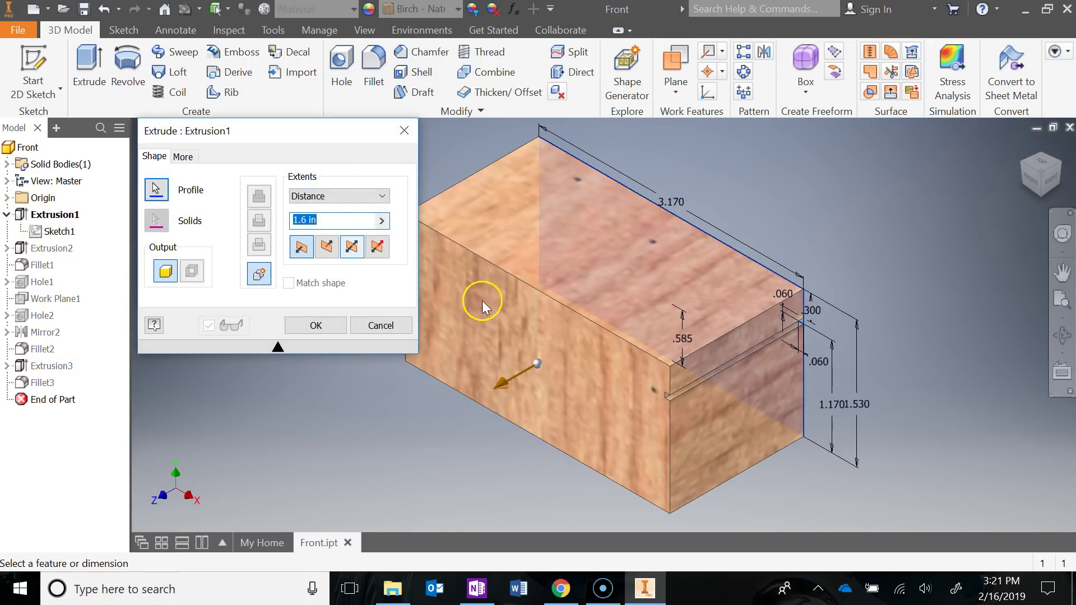
middle_drag(502, 310, 751, 288)
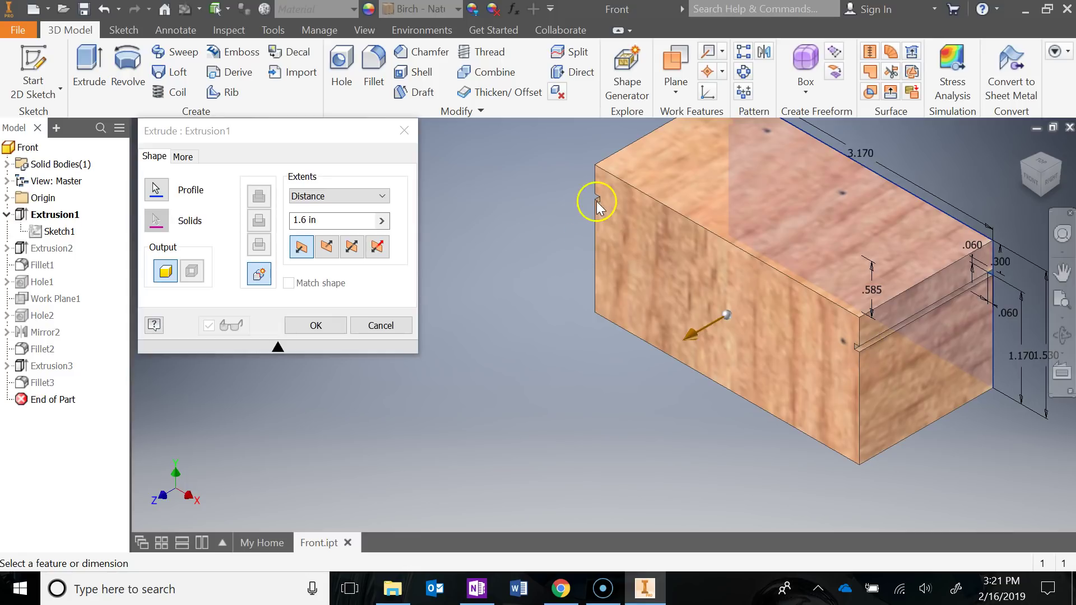
click(386, 324)
mouse_move(564, 314)
middle_down()
mouse_move(484, 314)
mouse_move(354, 350)
middle_up()
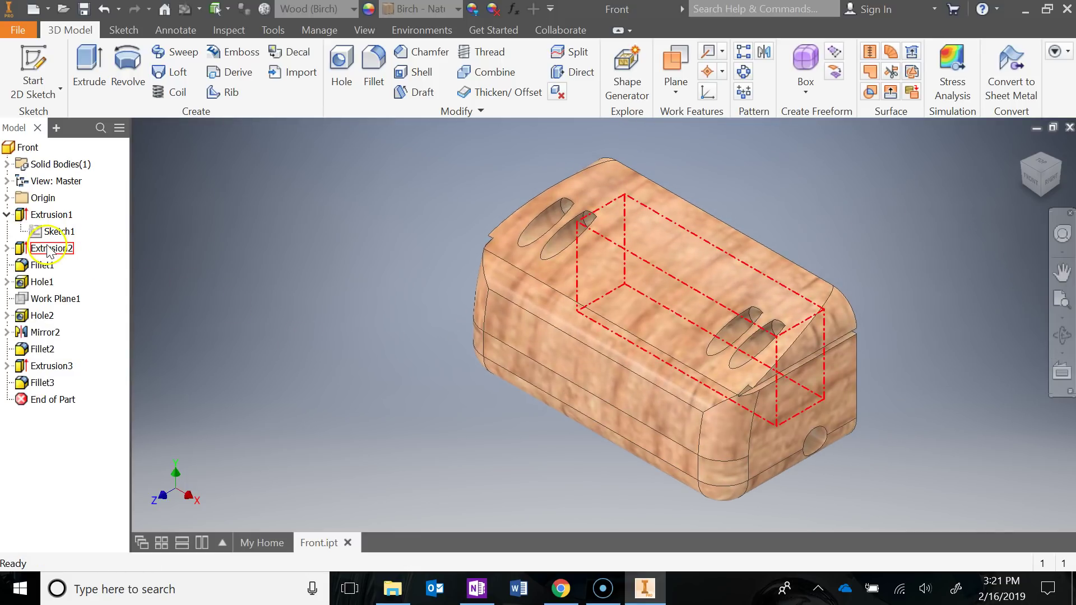
Inspect the underside, review Sketch1, then check and close the .390/.300 pocket Sketch2
mouse_move(893, 329)
shift+middle_down()
mouse_move(722, 320)
mouse_move(746, 313)
shift+middle_up()
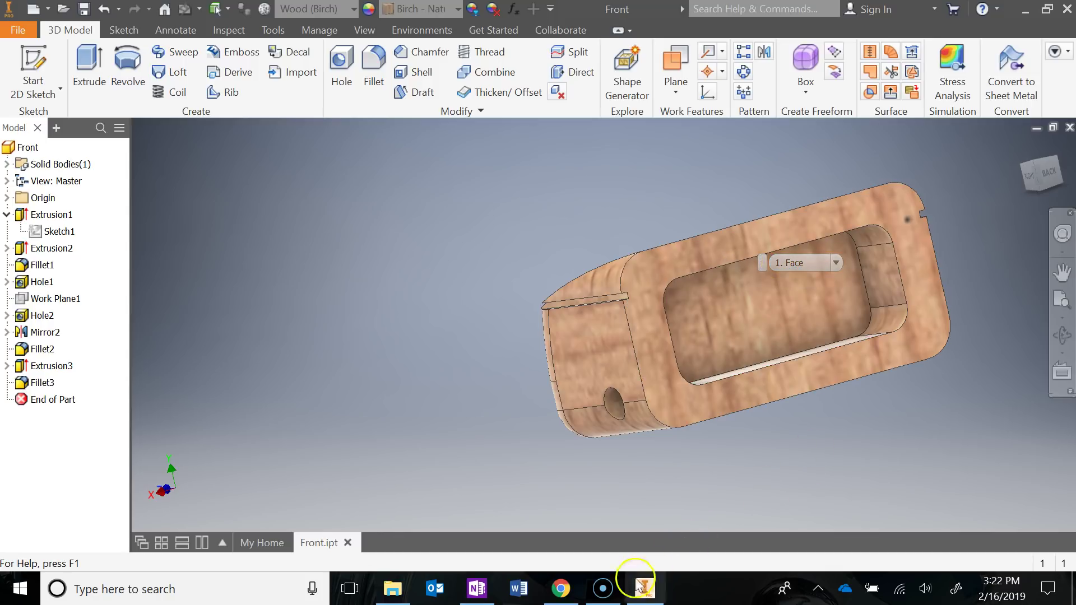
double_click(34, 232)
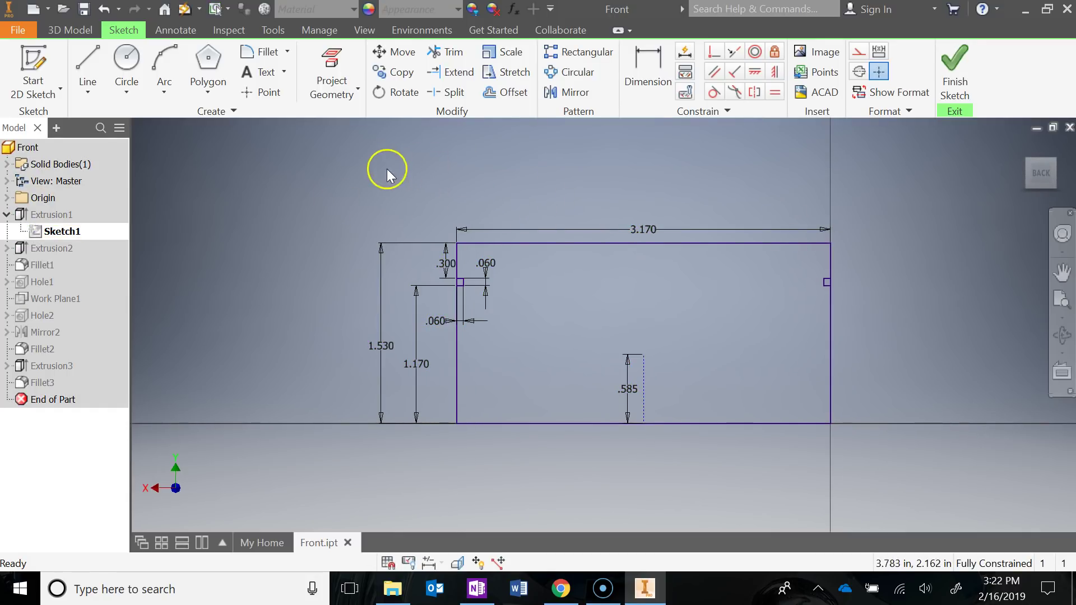
click(955, 70)
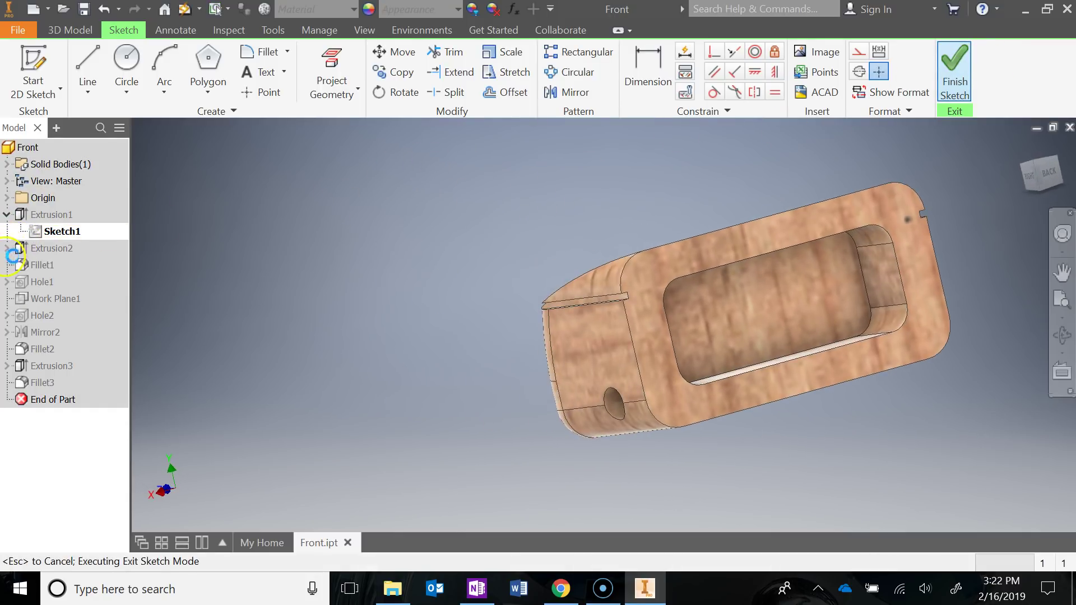
click(8, 249)
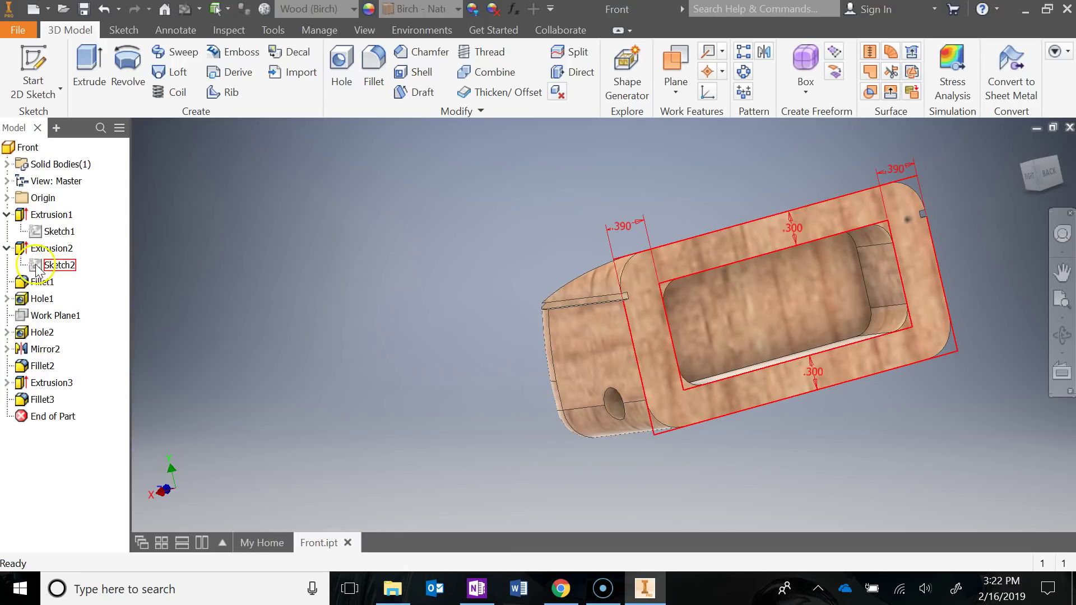
double_click(36, 266)
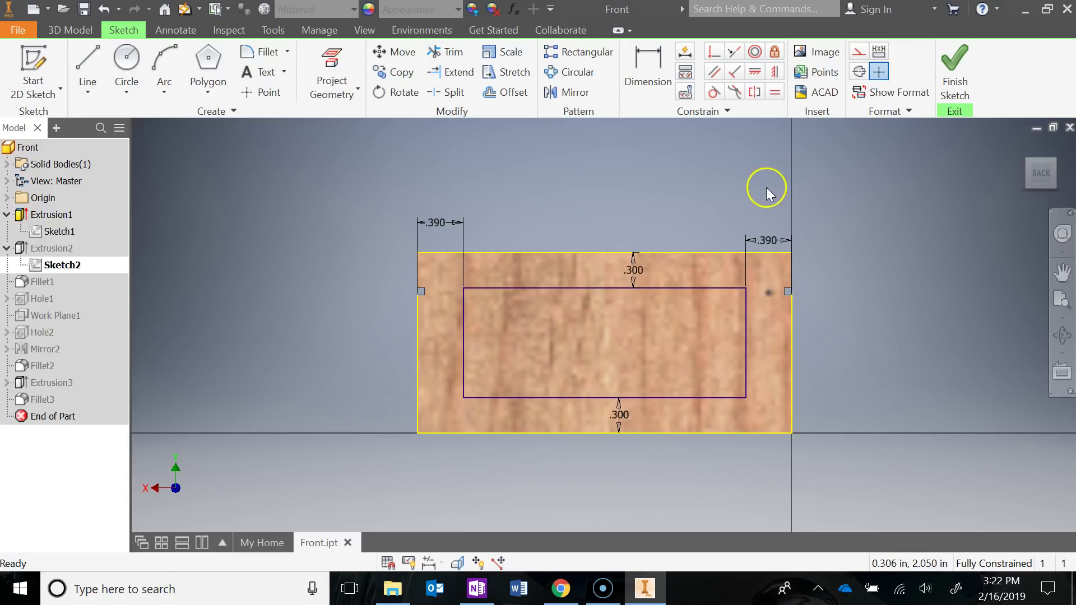
click(950, 85)
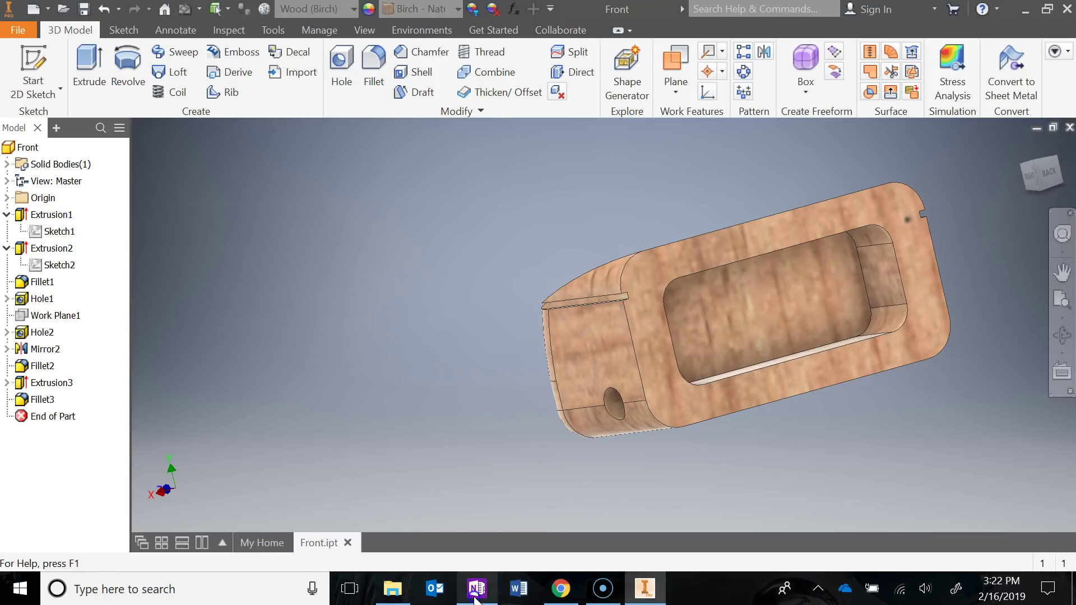
click(475, 594)
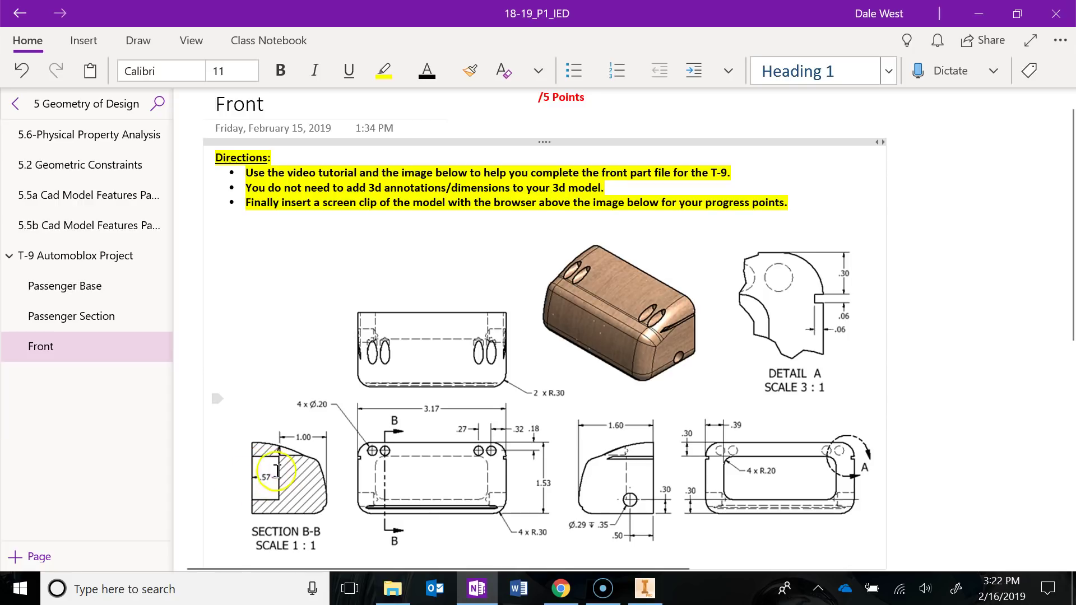
click(644, 588)
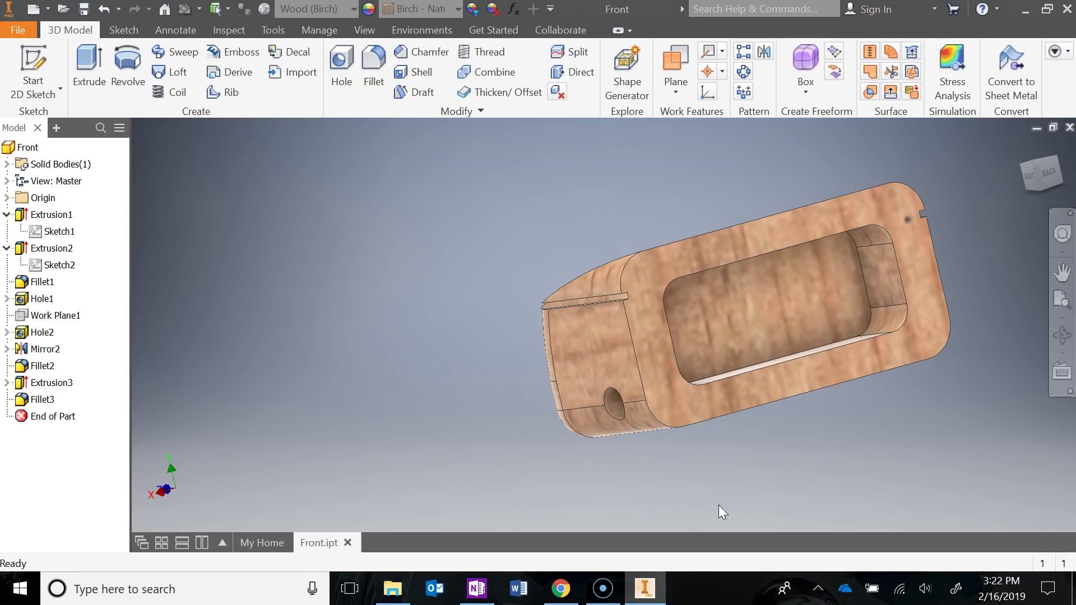
double_click(23, 250)
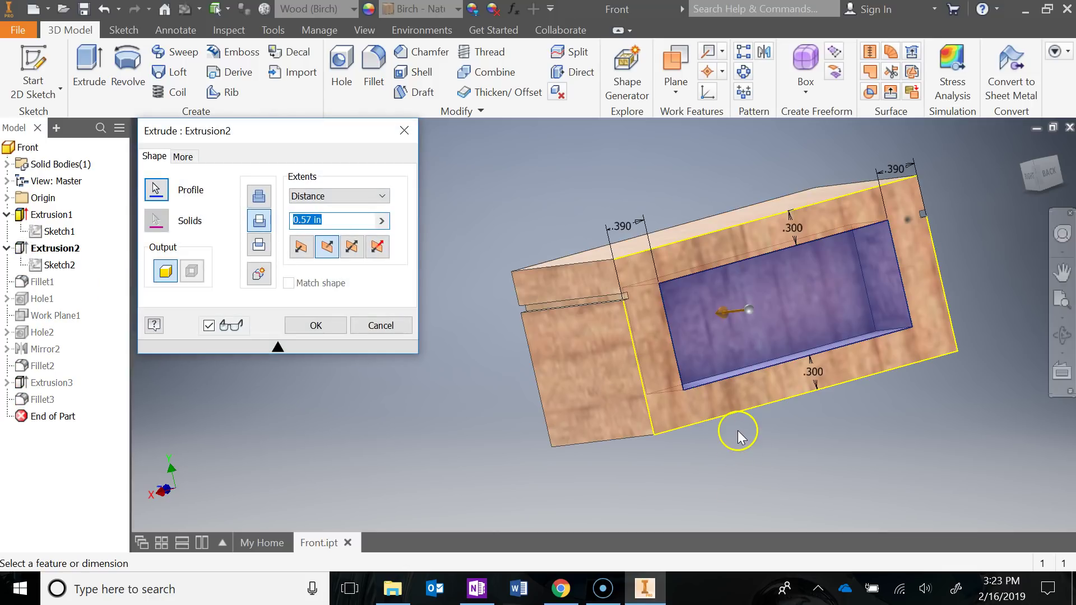
shift+middle_drag(731, 428, 734, 437)
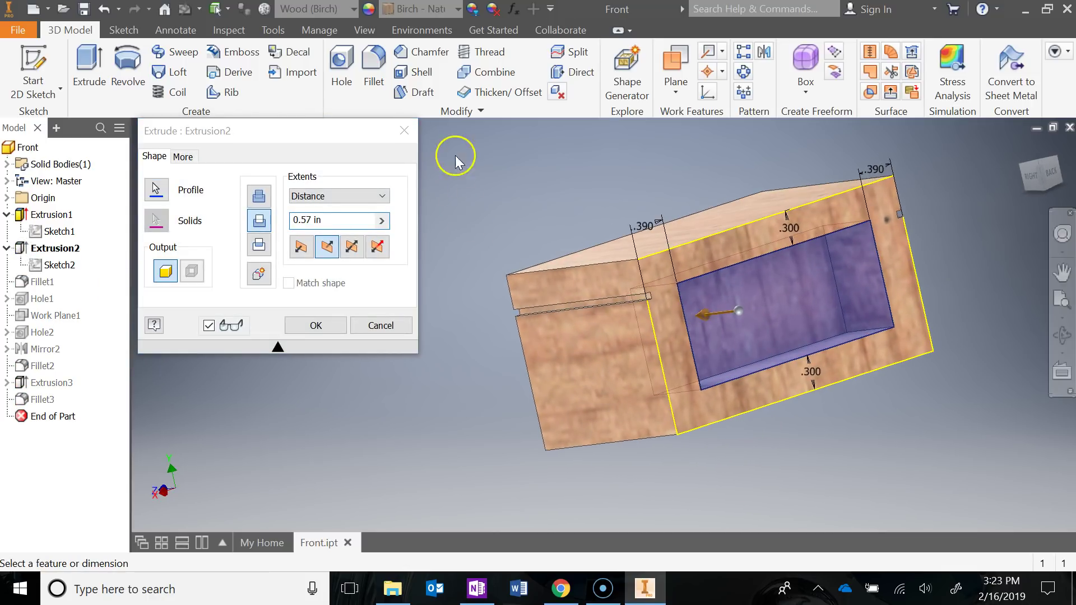
click(405, 130)
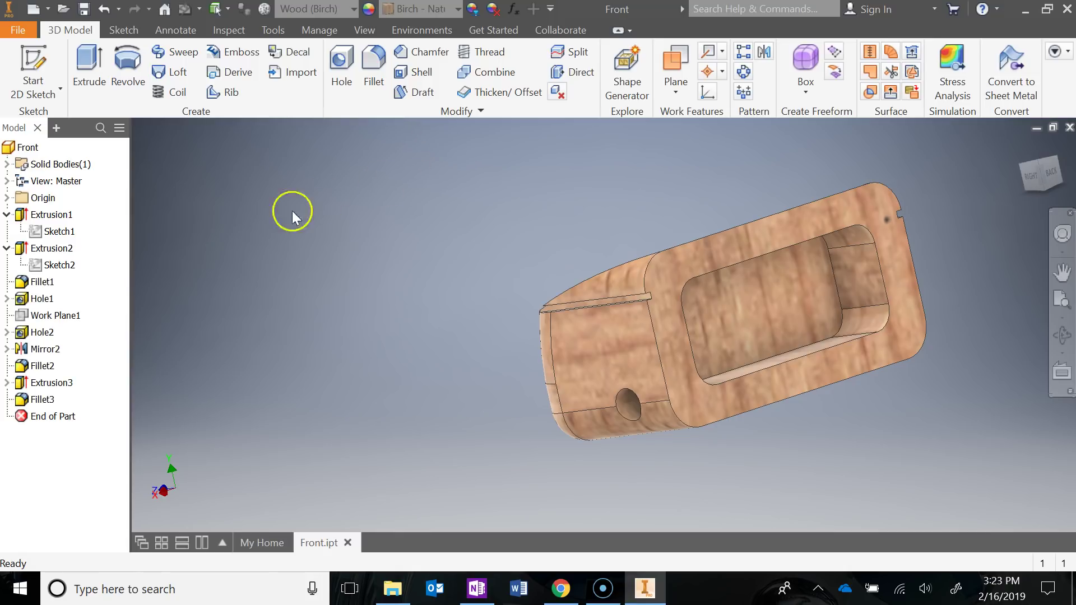
click(34, 283)
mouse_move(937, 392)
shift+middle_down()
mouse_move(867, 447)
mouse_move(852, 488)
shift+middle_up()
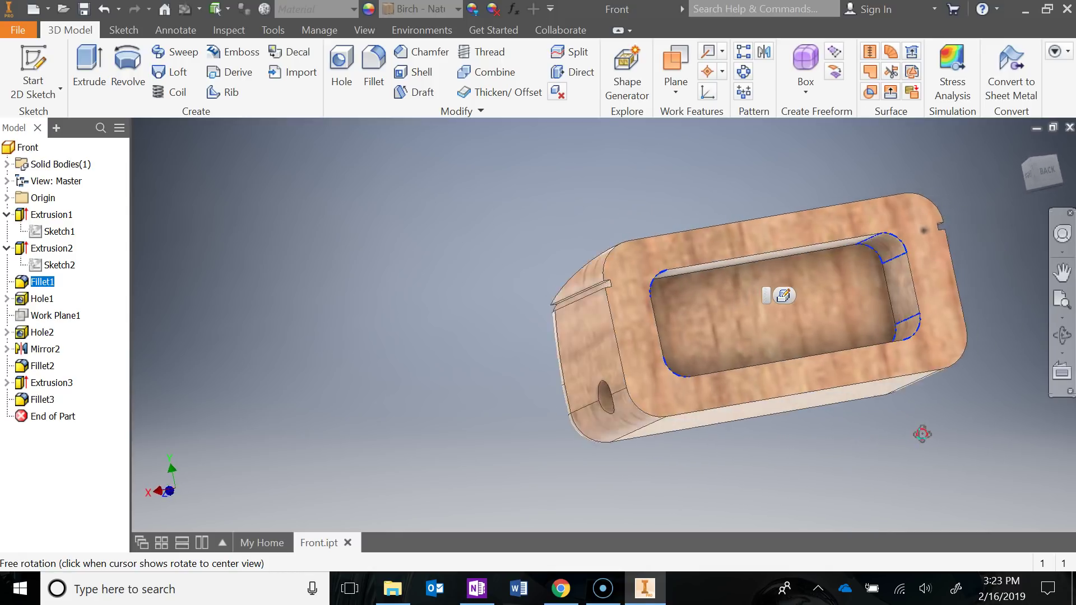
click(479, 591)
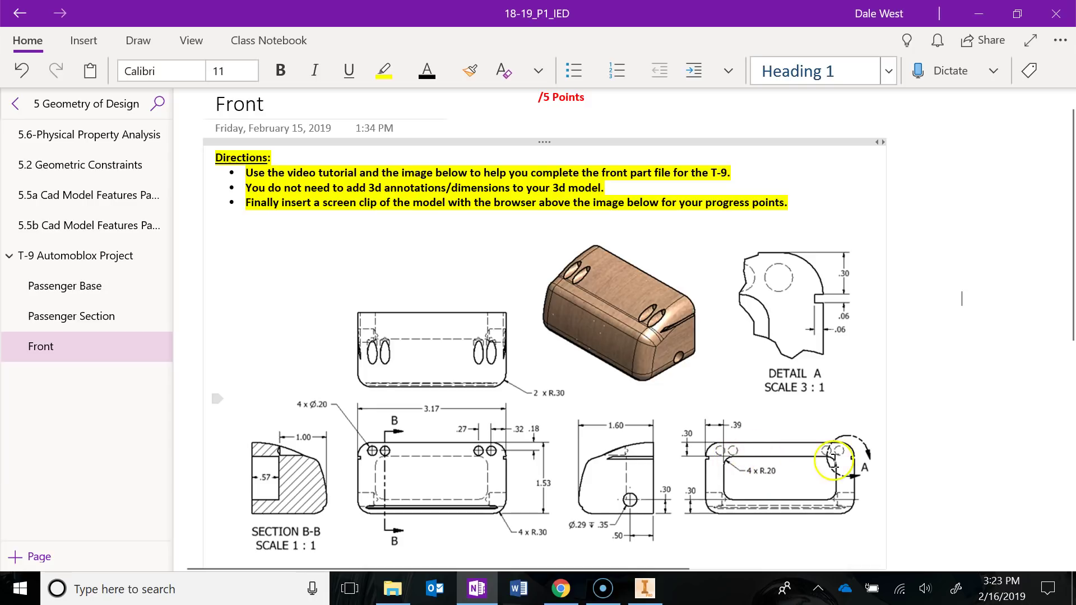
click(644, 589)
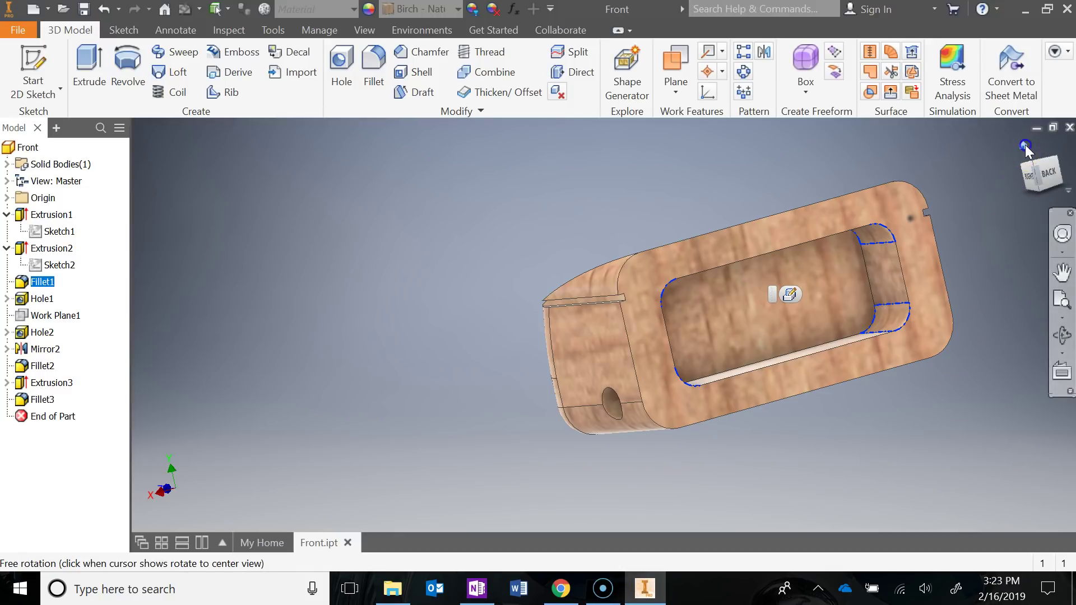
click(1024, 146)
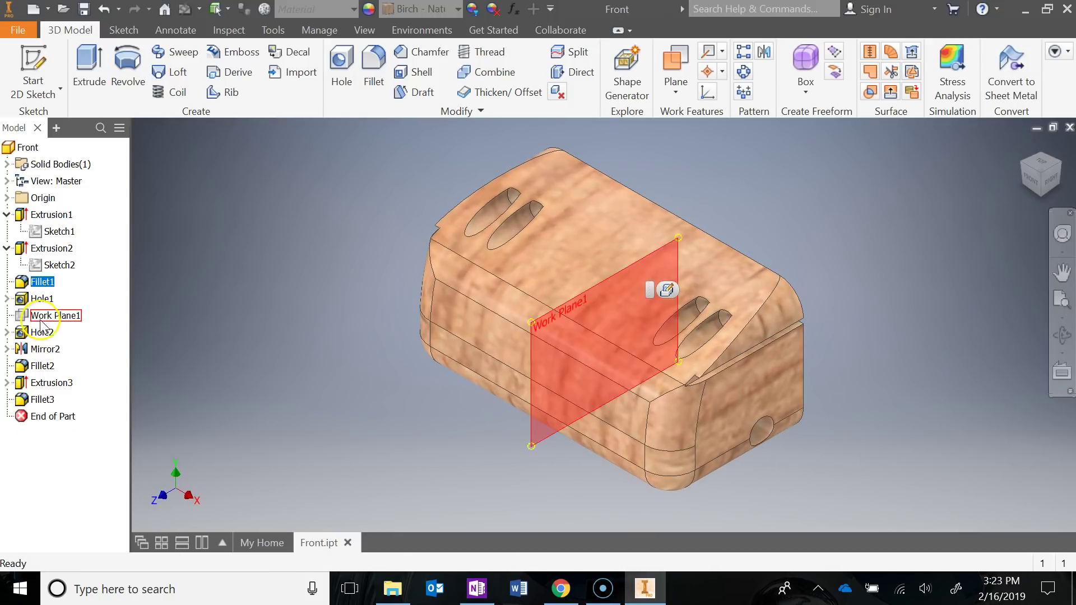
Collapse Extrusion1 and Extrusion2, then locate the side hole through Hole1
click(7, 248)
click(7, 215)
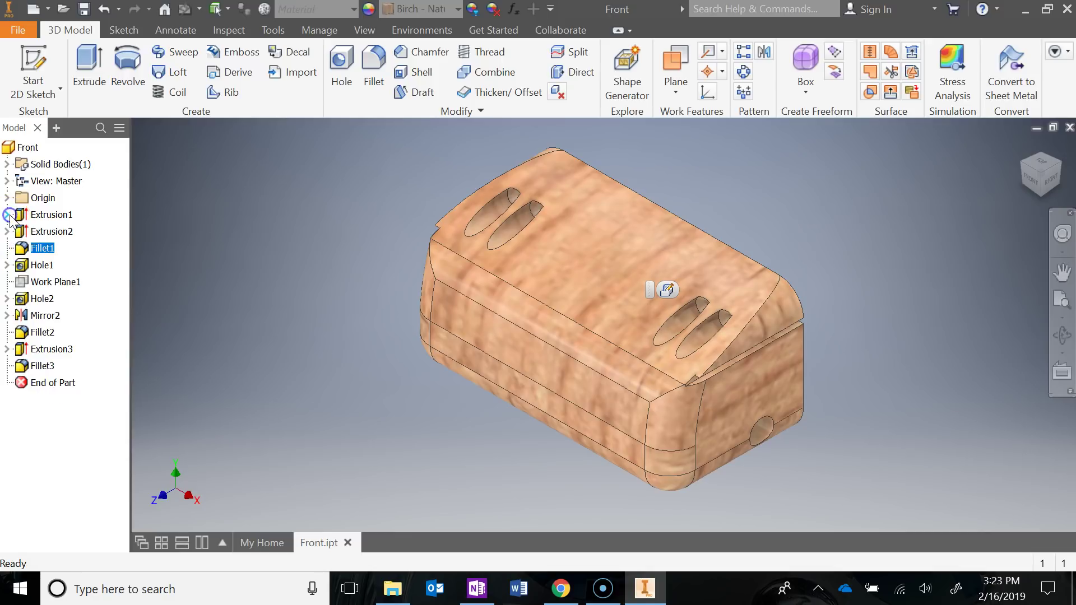
click(25, 266)
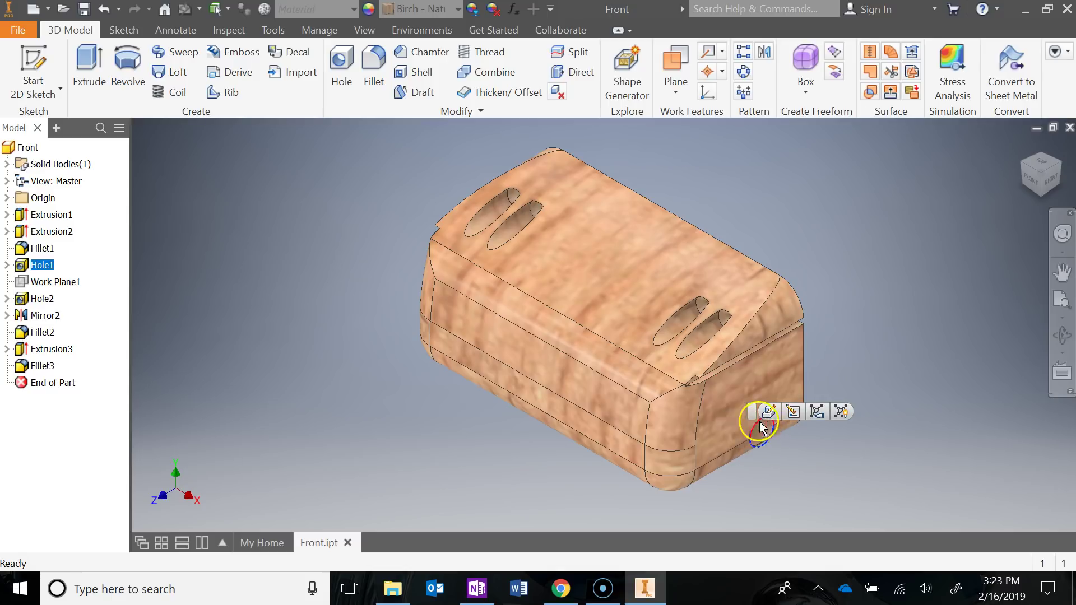
click(764, 446)
click(888, 445)
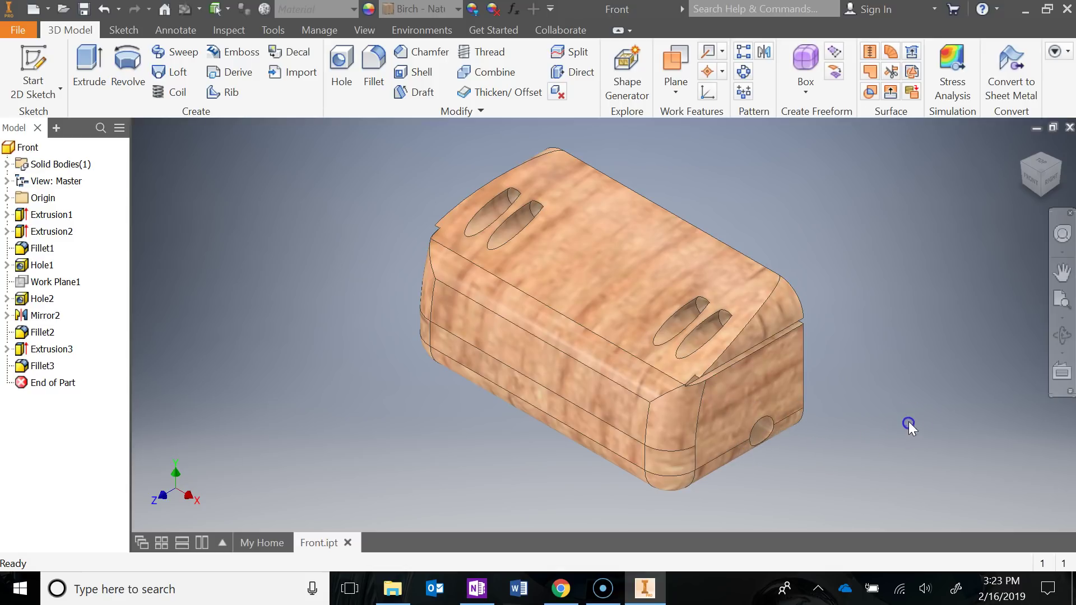
Review and close Hole2's Sketch4 top-hole dimensions, then expand Hole1
click(19, 302)
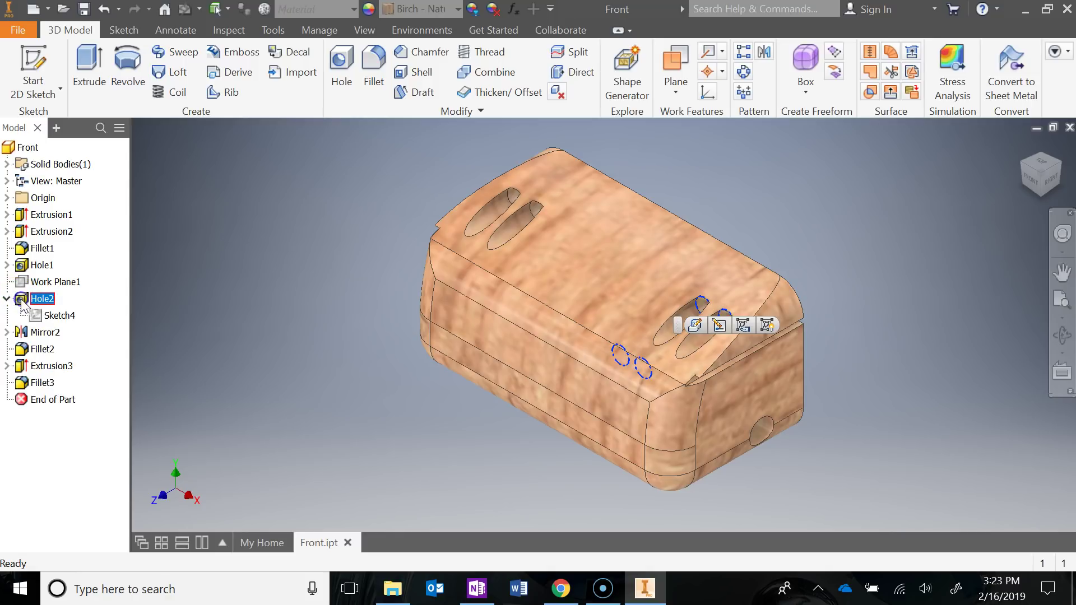
double_click(54, 316)
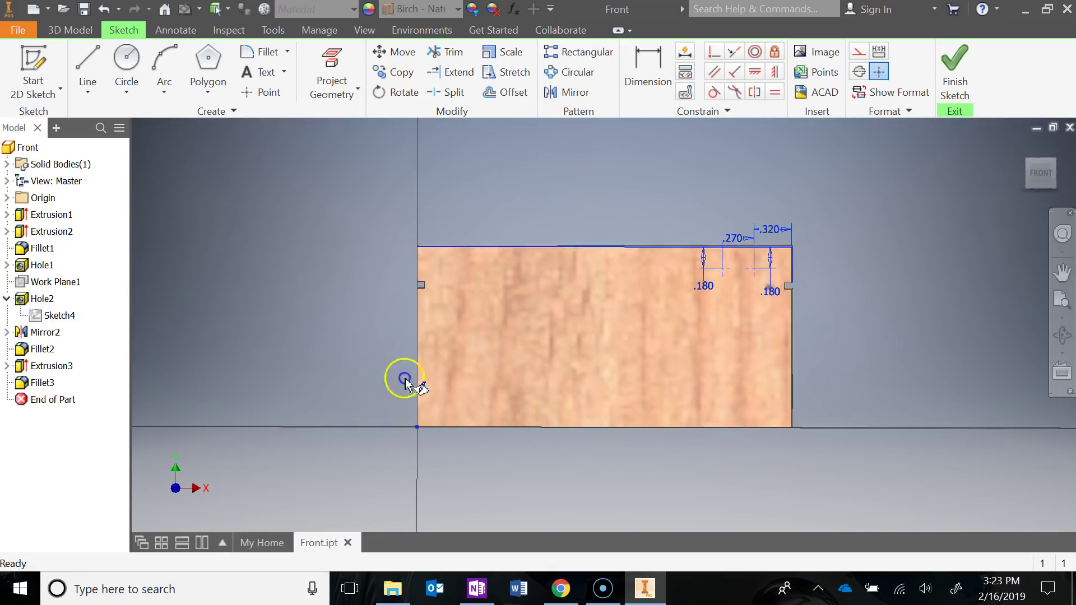
shift+middle_drag(919, 338, 842, 347)
click(967, 87)
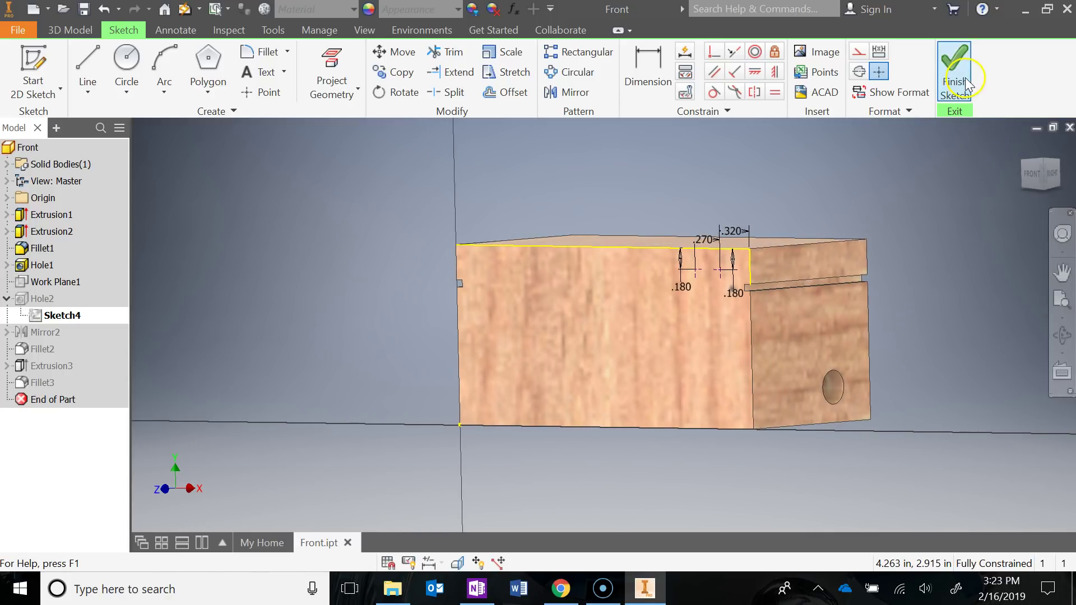
click(7, 266)
Compare Sketch3's .500 and .300 hole placement with the Ø.29 callout in OneNote
double_click(38, 283)
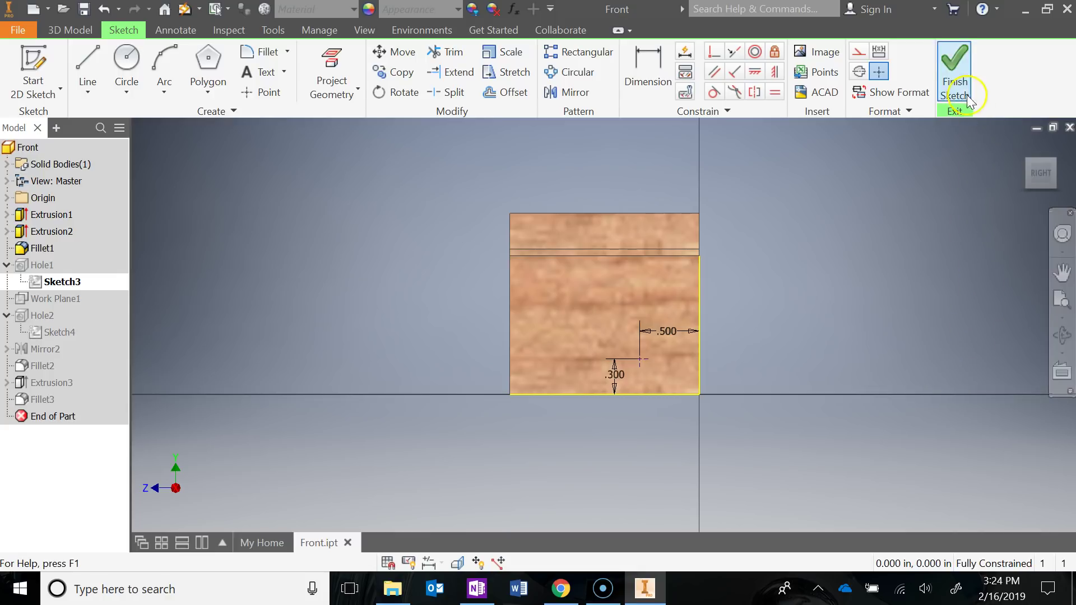
click(474, 598)
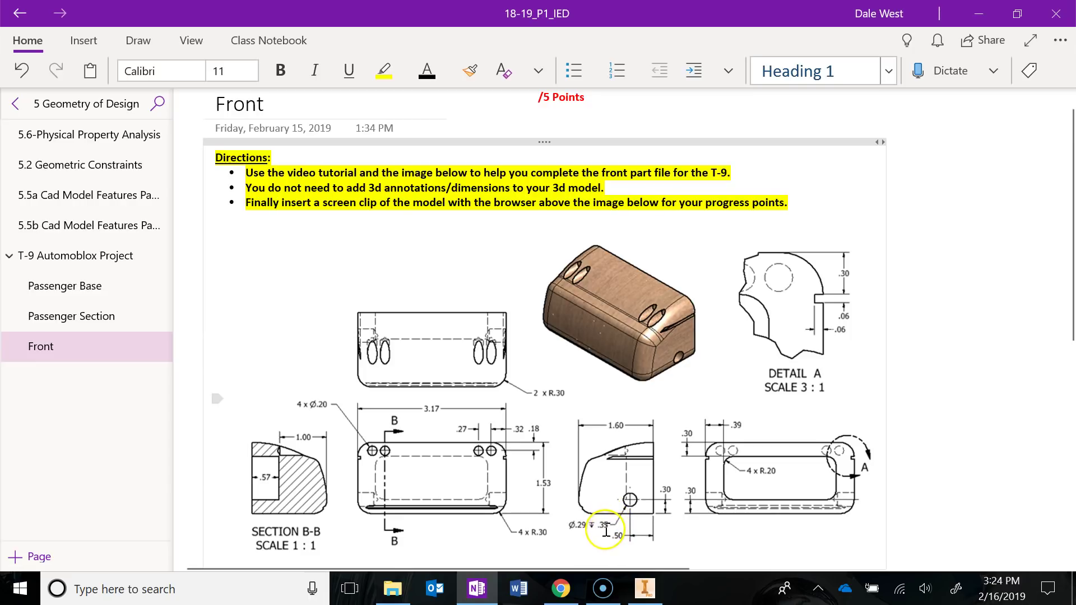
click(644, 588)
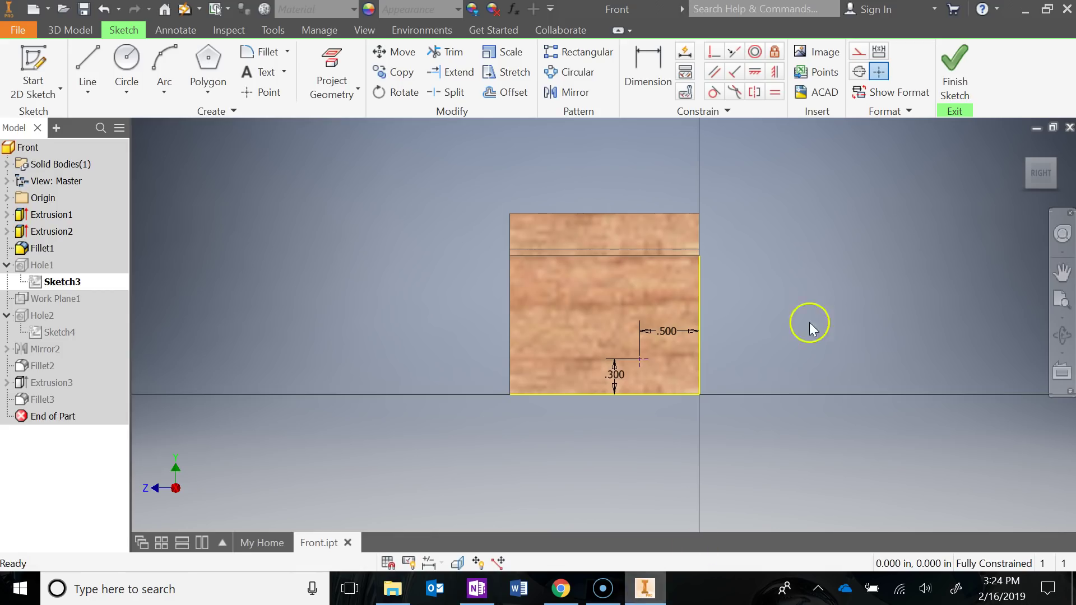
Close Sketch3, then inspect Hole1 and Mirror2 on the 3D part from several angles
click(954, 72)
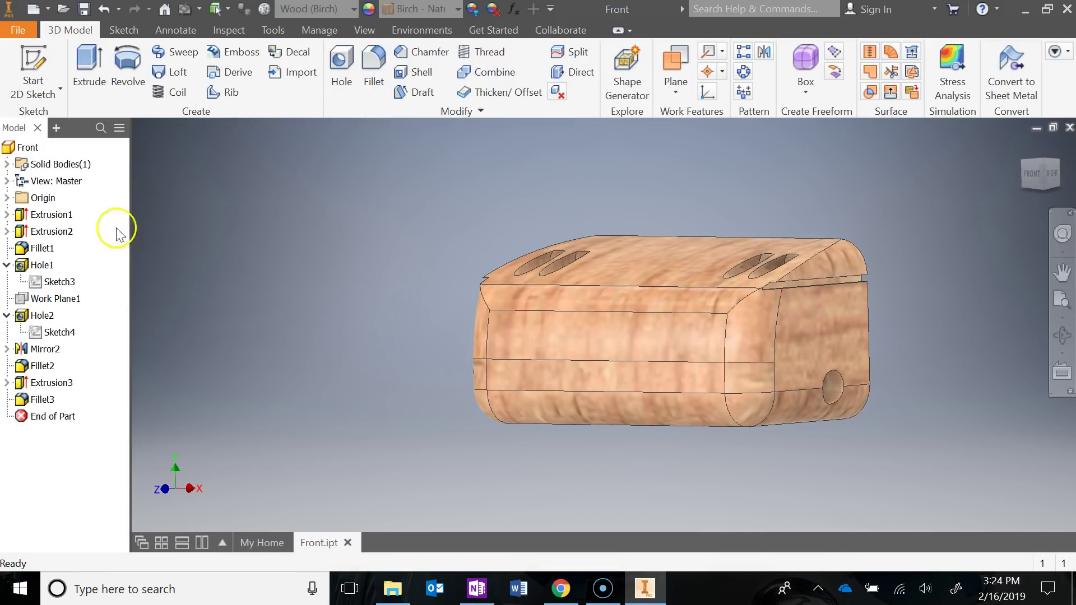
click(39, 270)
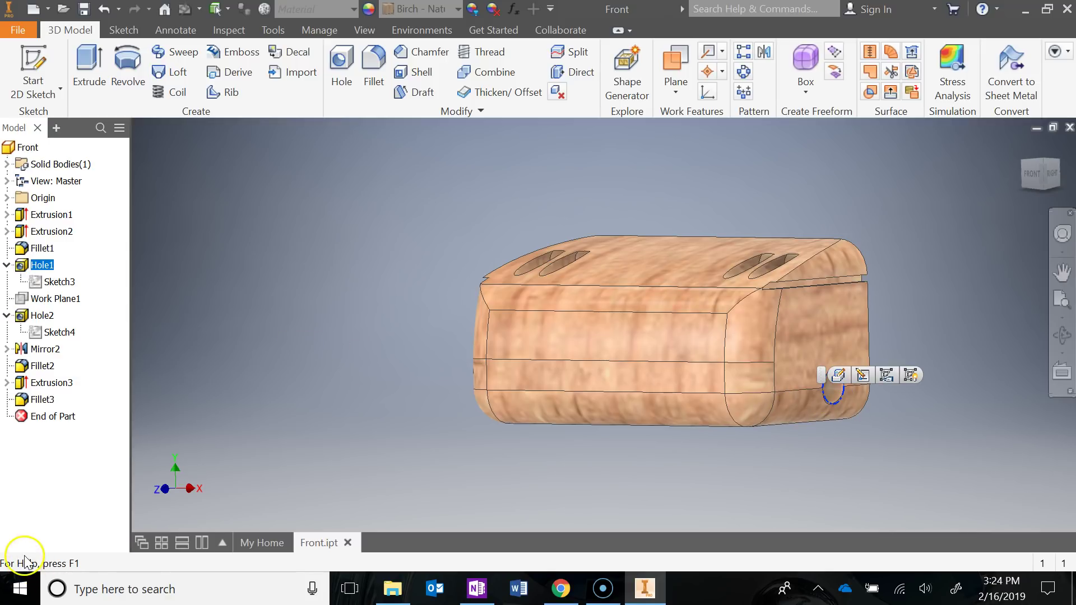
key(F6)
mouse_move(773, 428)
shift+middle_down()
mouse_move(969, 437)
mouse_move(772, 452)
shift+middle_up()
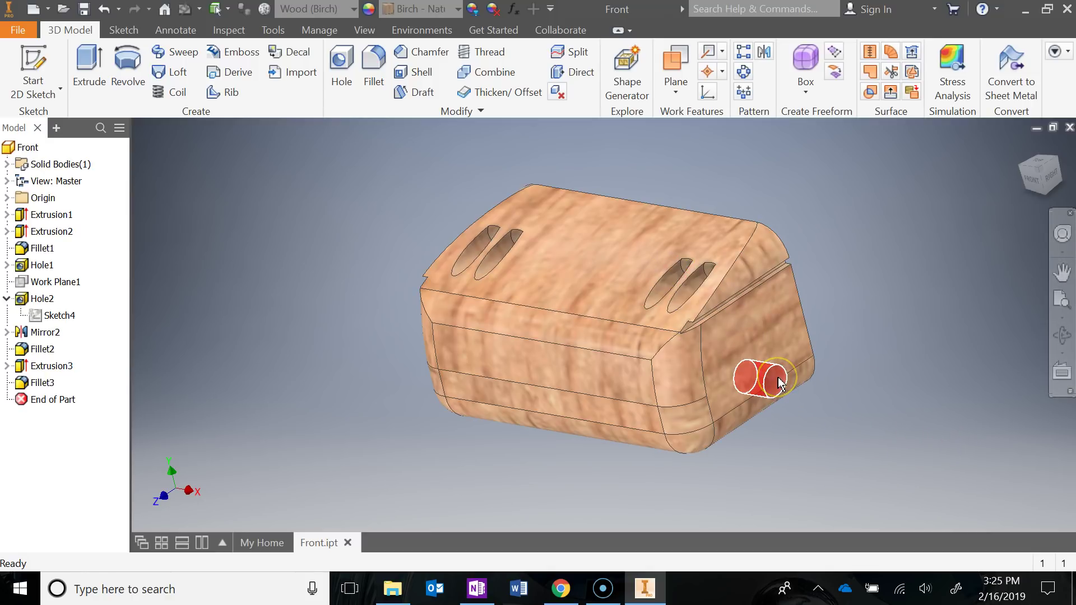
shift+middle_drag(824, 447, 534, 330)
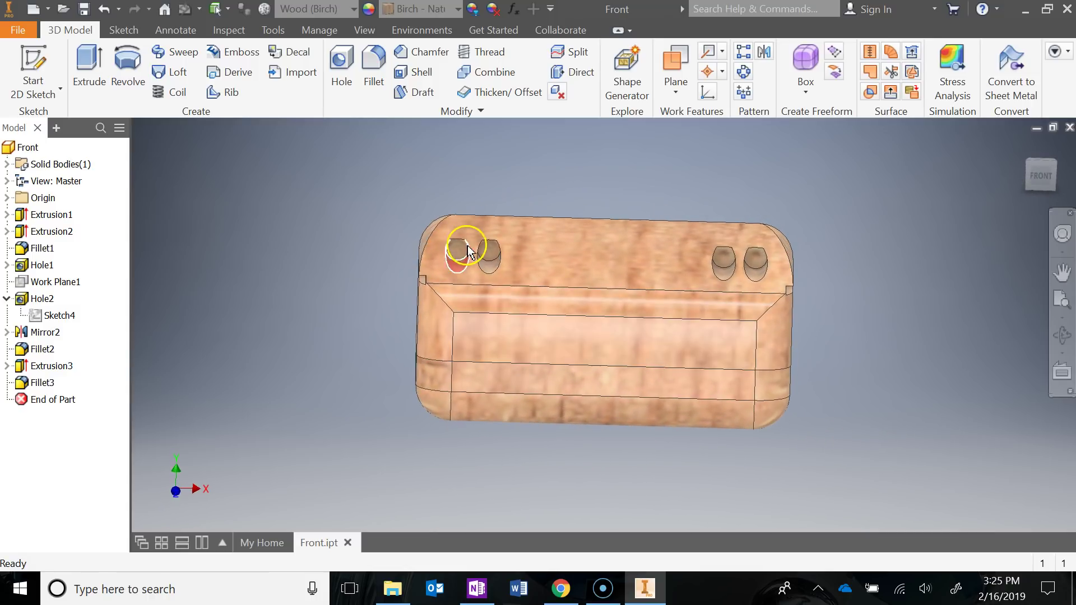
shift+middle_drag(839, 401, 475, 360)
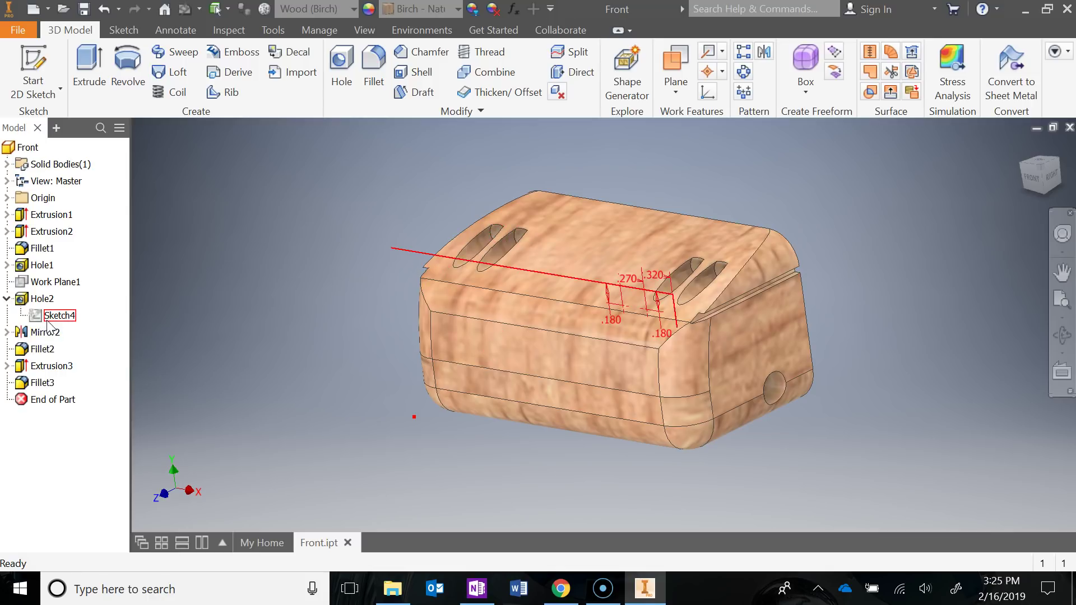
click(45, 335)
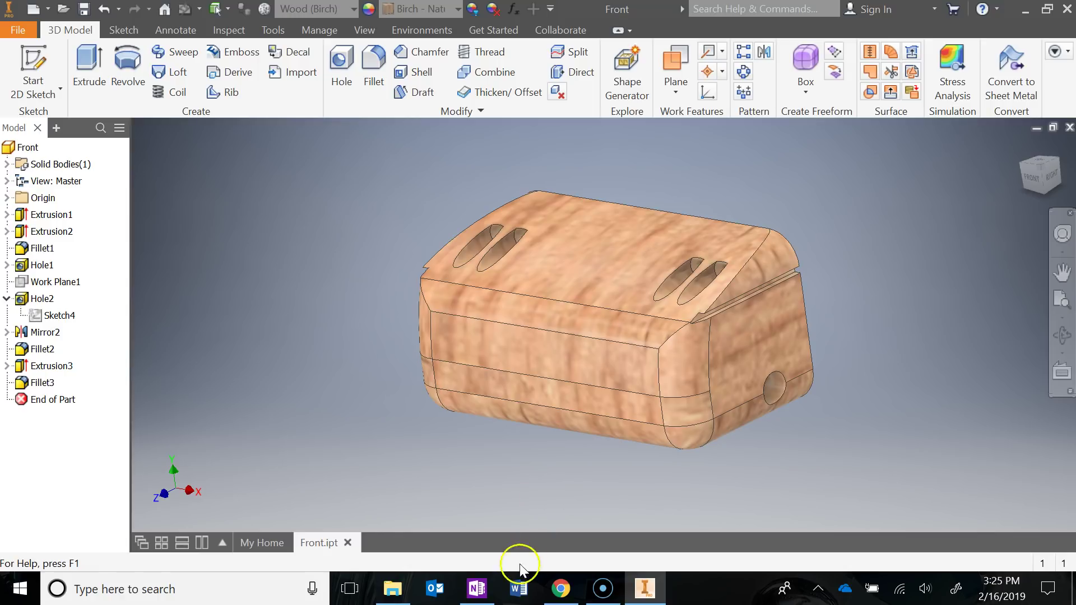
click(478, 594)
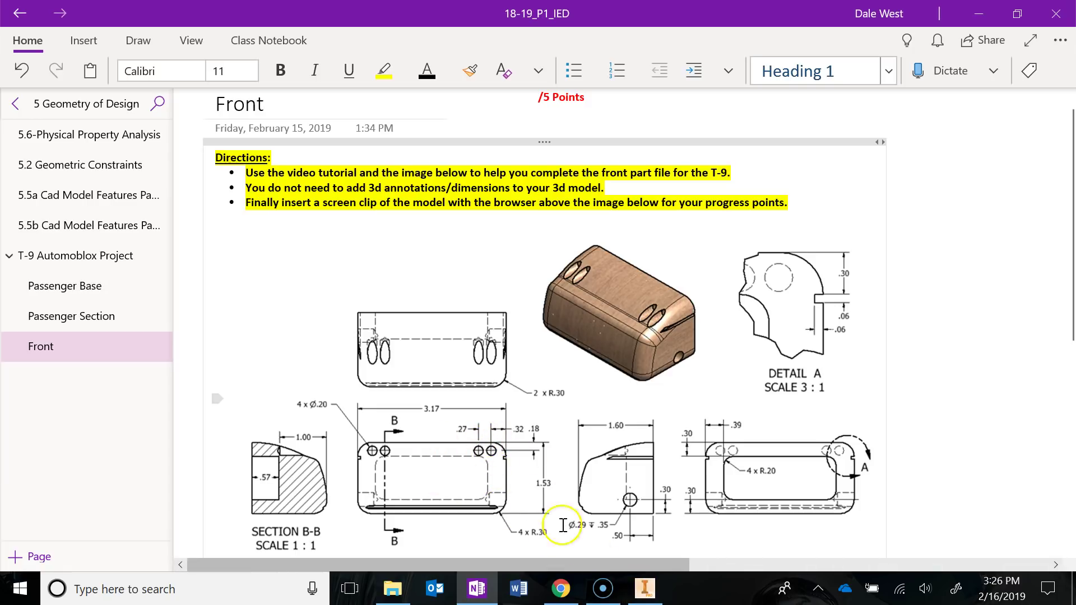
click(642, 592)
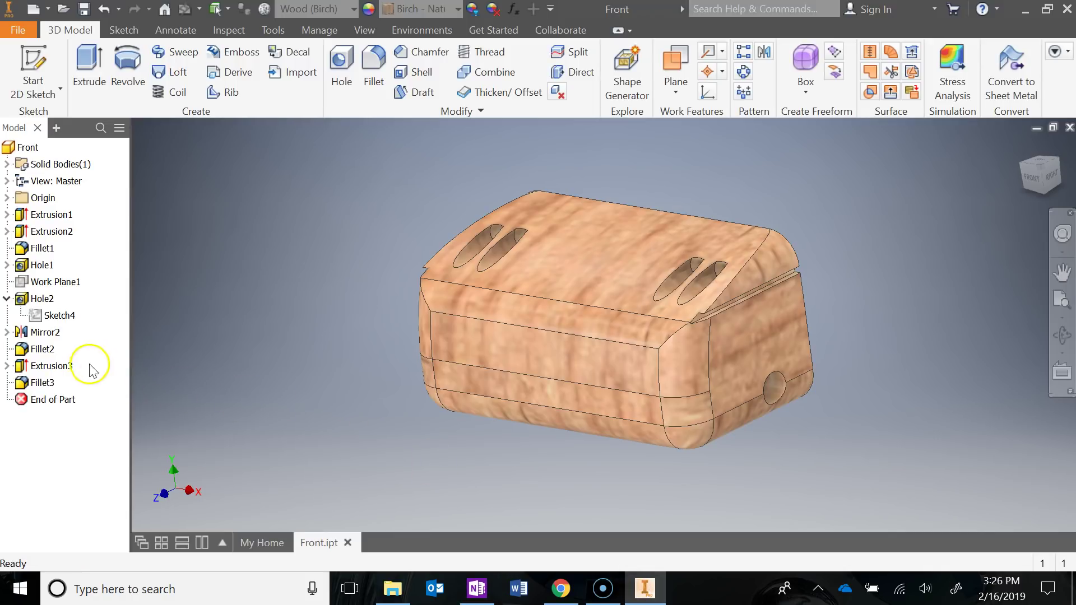
double_click(40, 317)
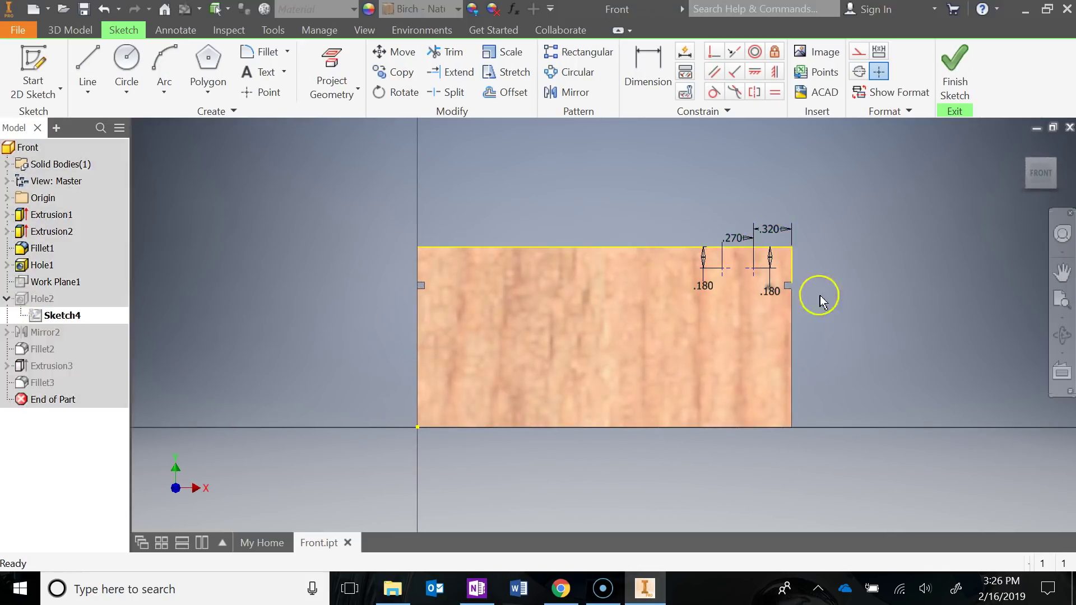
mouse_move(875, 328)
shift+middle_down()
mouse_move(657, 353)
mouse_move(1025, 182)
shift+middle_up()
click(1025, 182)
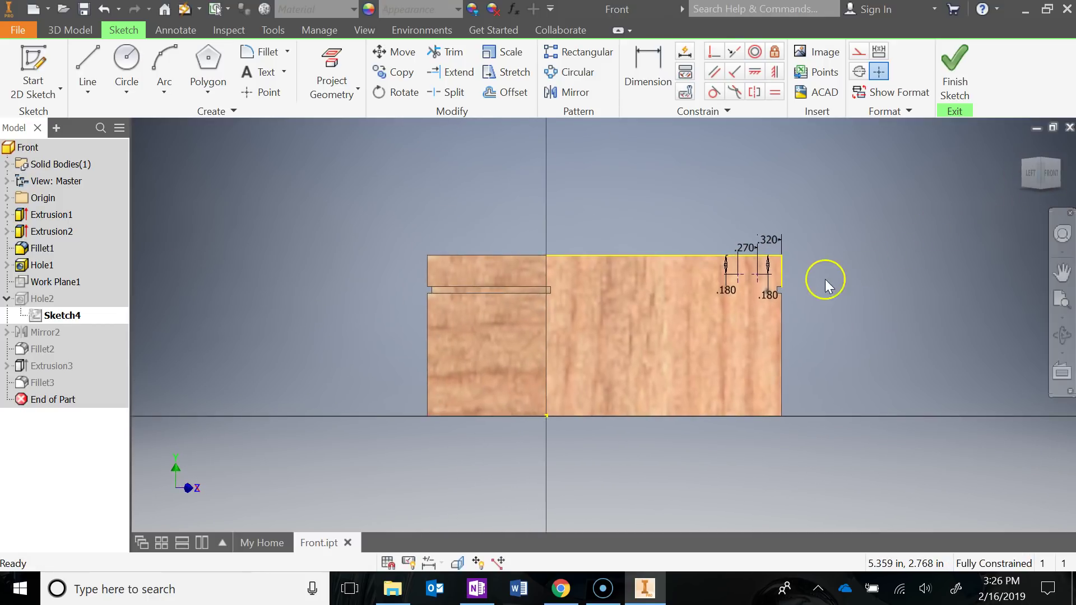
scroll(751, 288, down, 3)
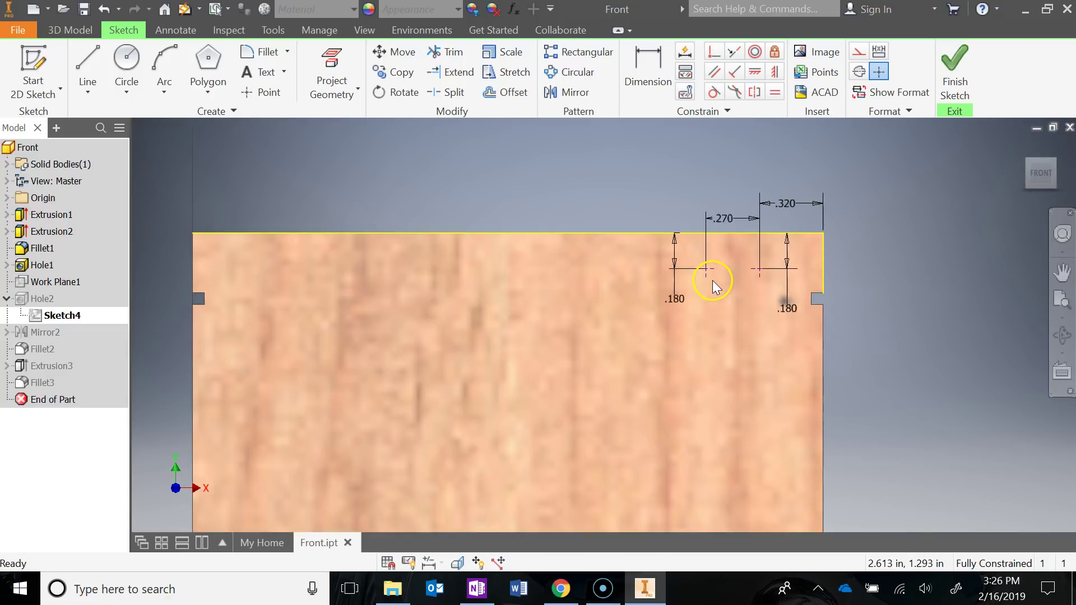
scroll(711, 280, down, 1)
middle_drag(729, 279, 630, 303)
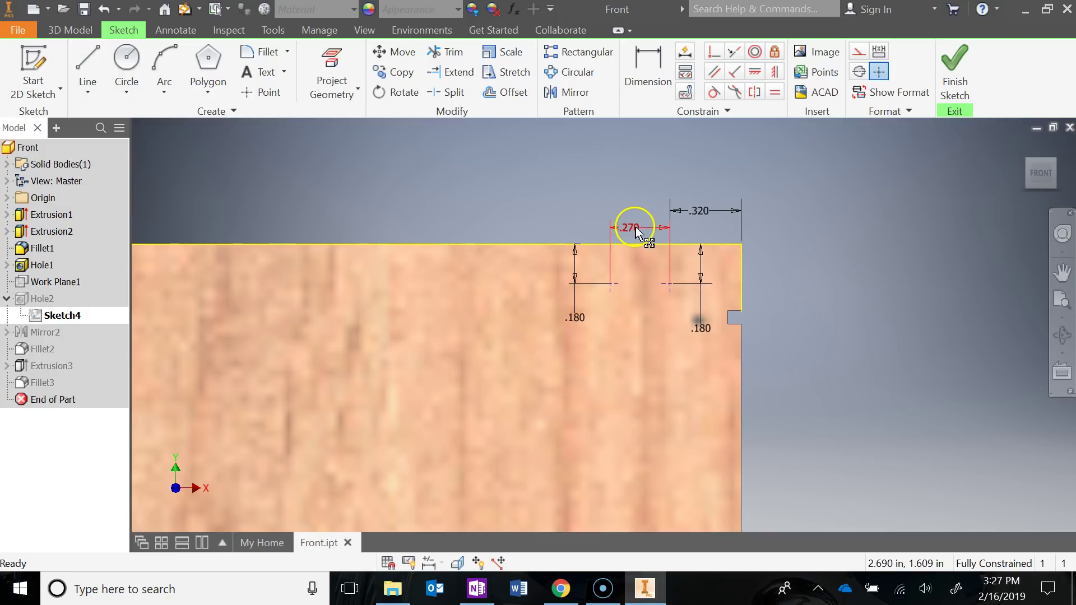
click(955, 73)
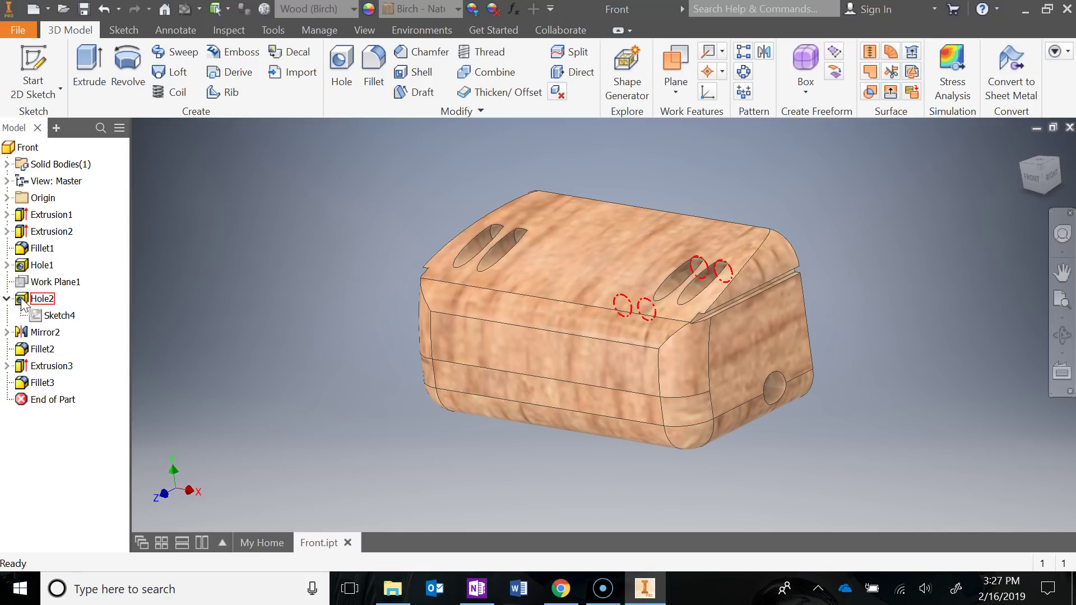
click(561, 589)
click(477, 594)
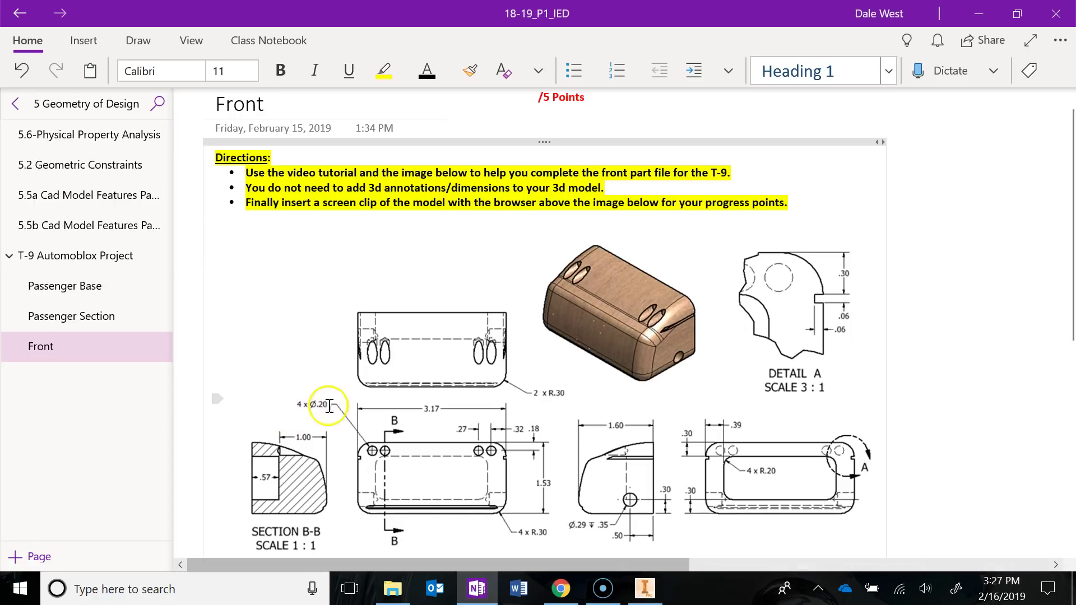
mouse_move(920, 346)
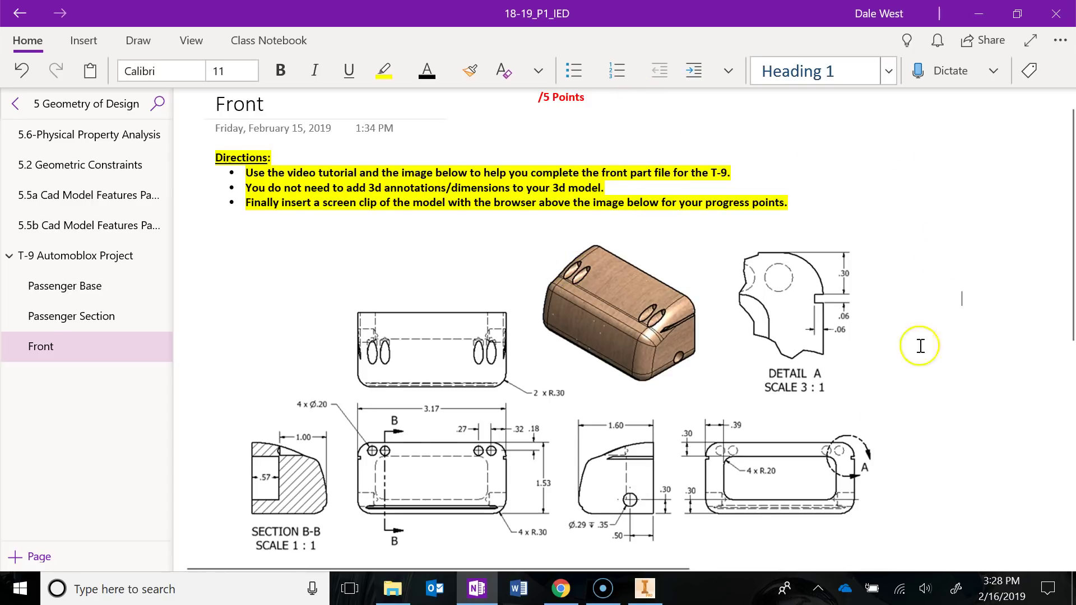
click(644, 588)
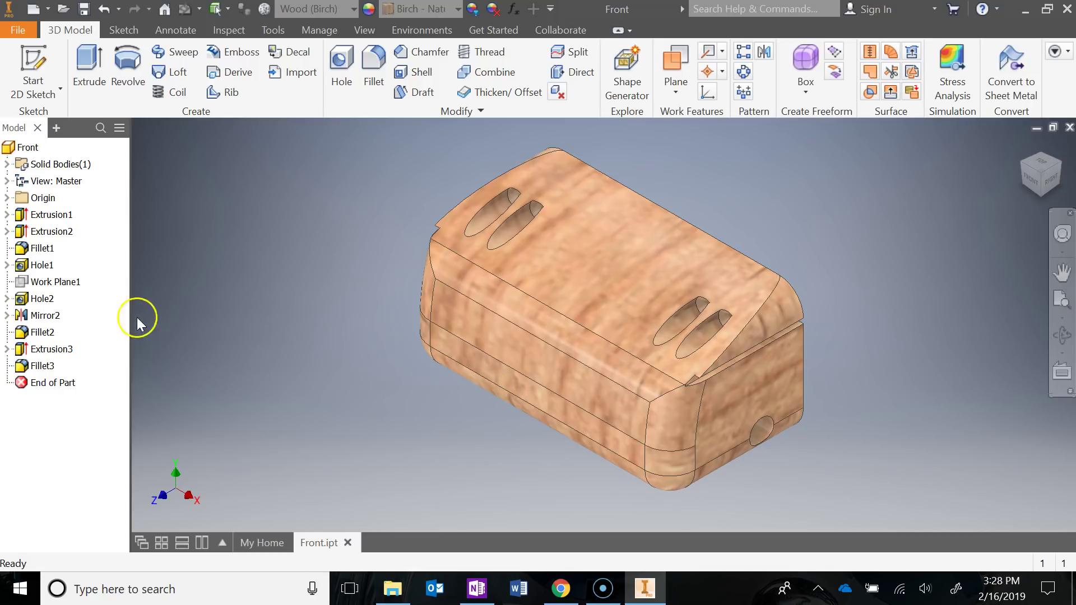
click(39, 285)
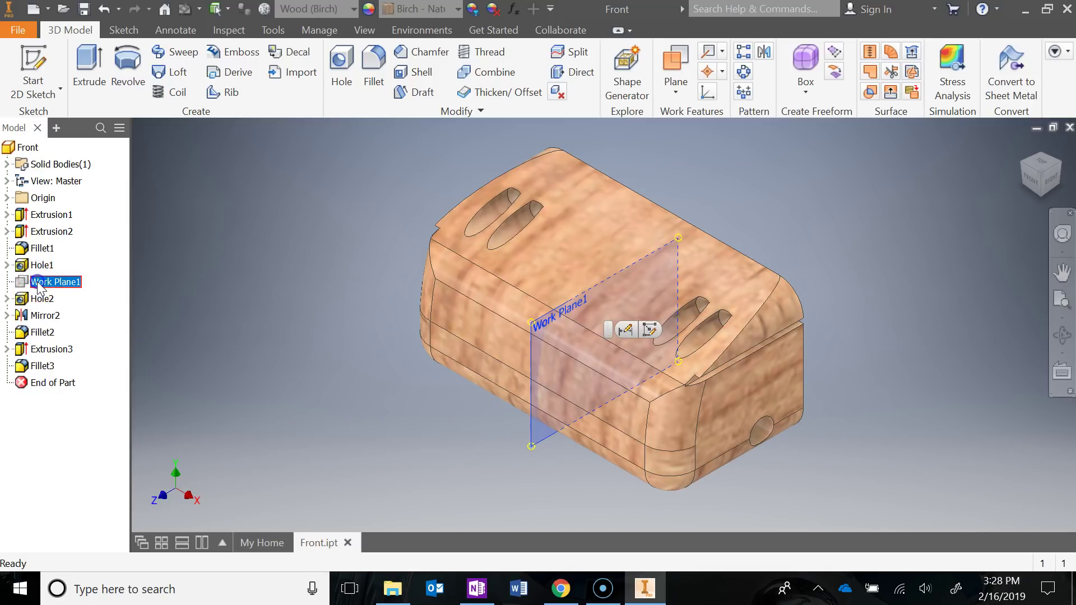
click(1032, 182)
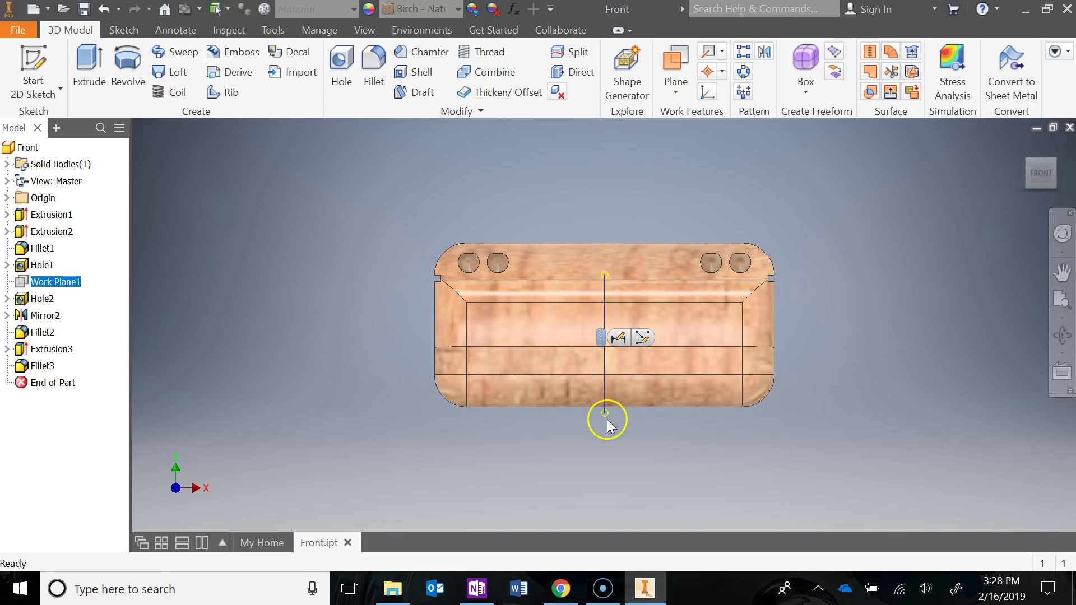
click(1023, 145)
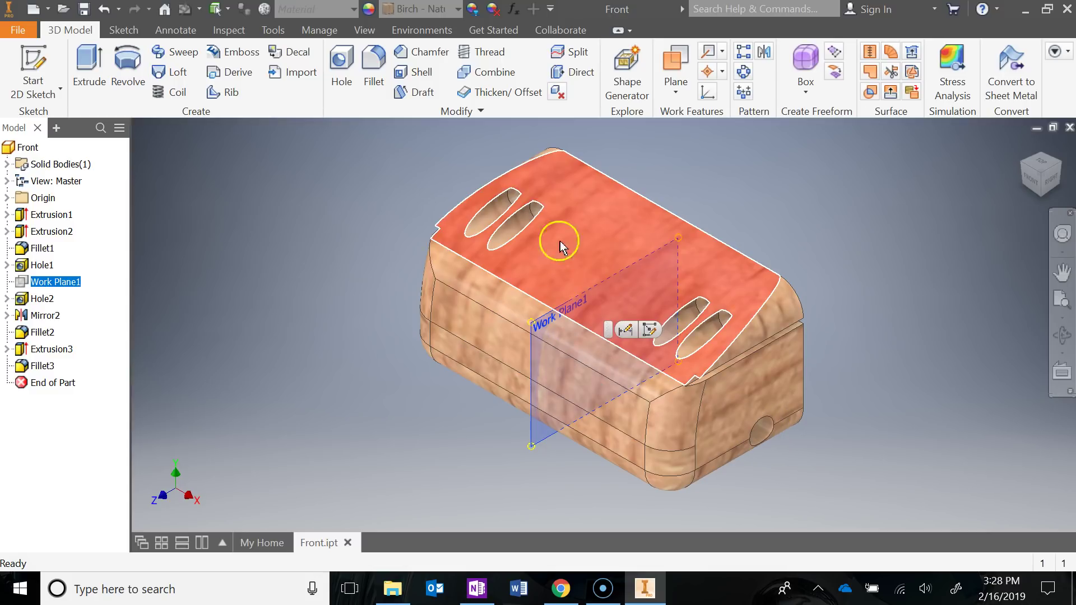
key(Escape)
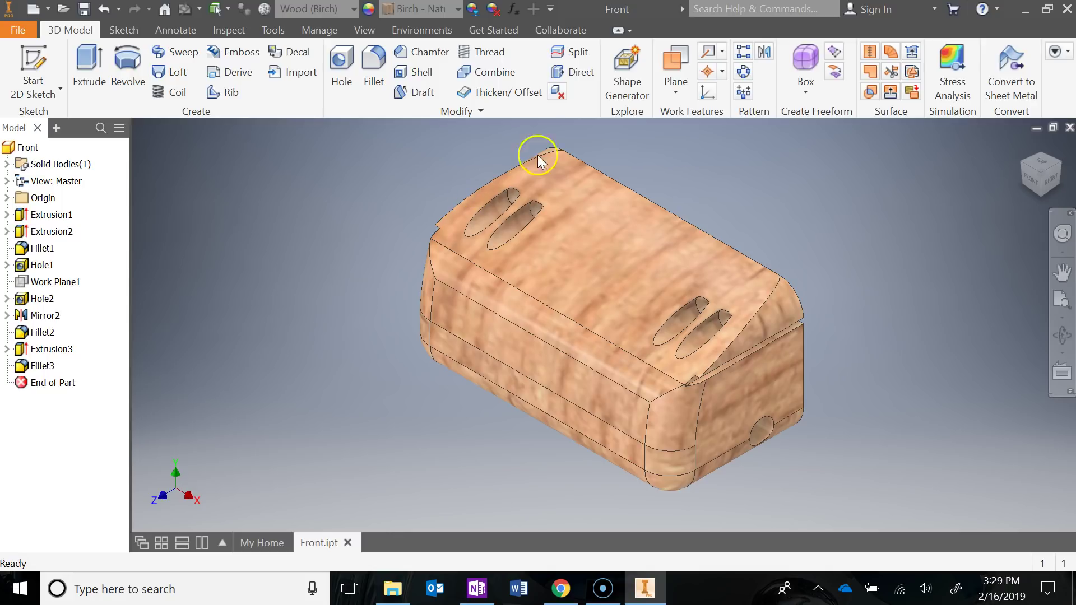
click(7, 215)
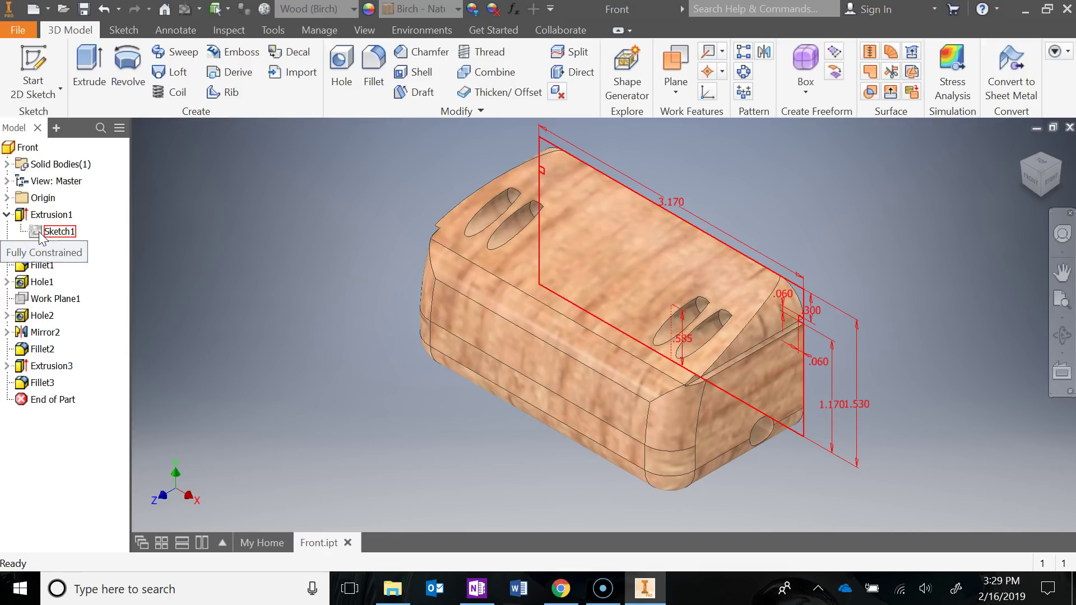
click(41, 232)
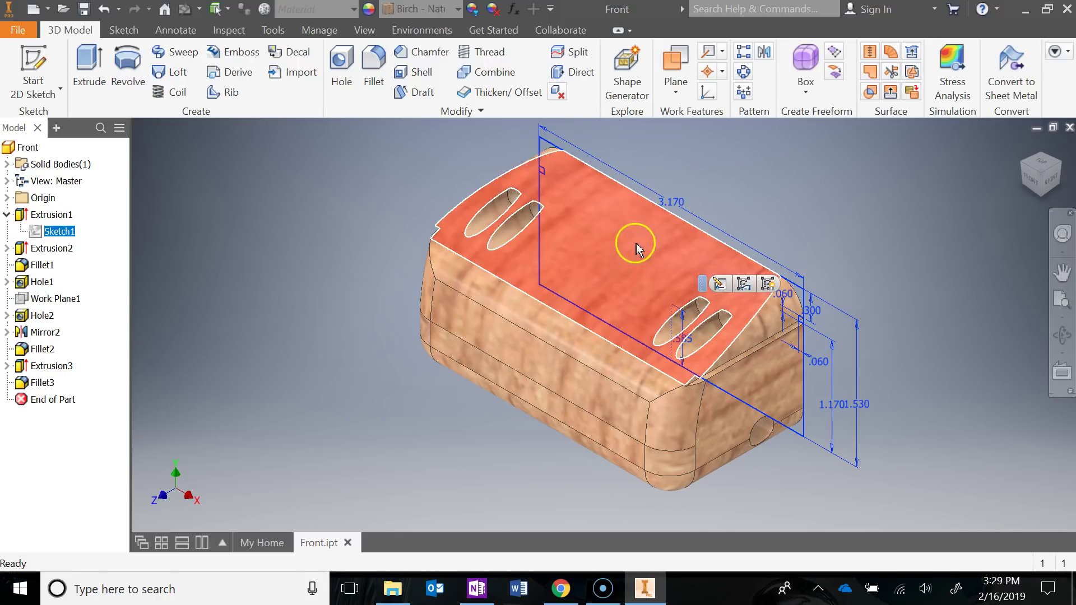
click(8, 215)
click(344, 240)
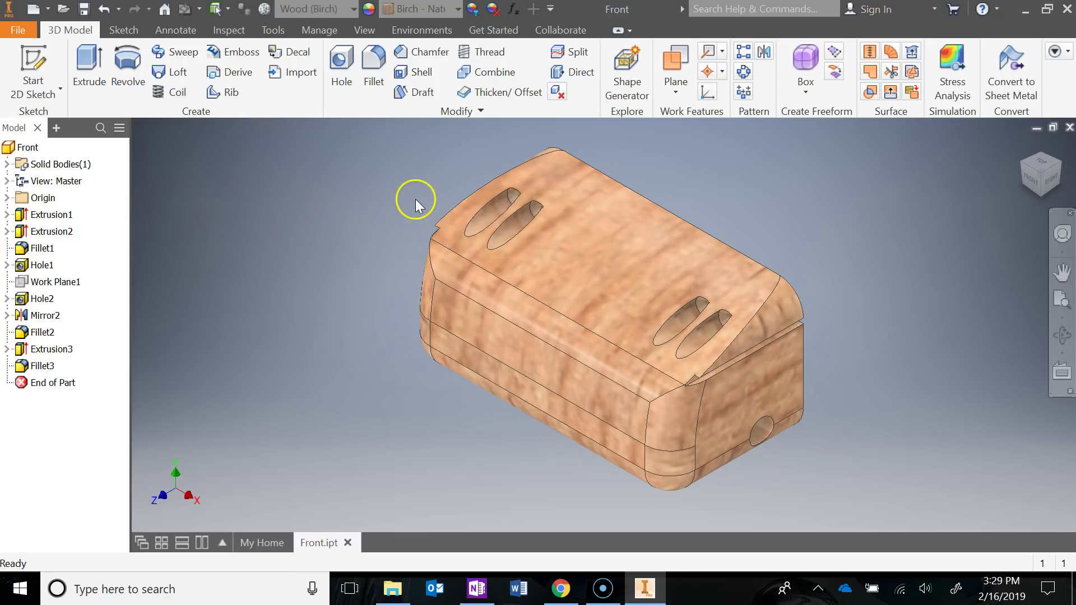
Create Work Plane2 offset -3.17/2 from the end face, through the part's middle
click(681, 55)
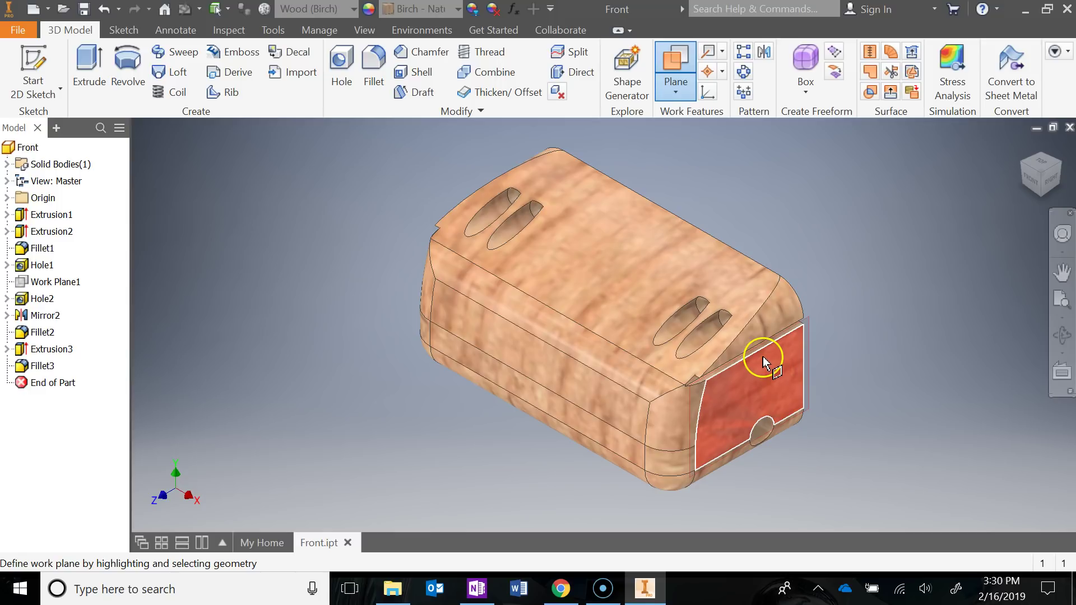
click(777, 384)
drag(772, 387, 624, 314)
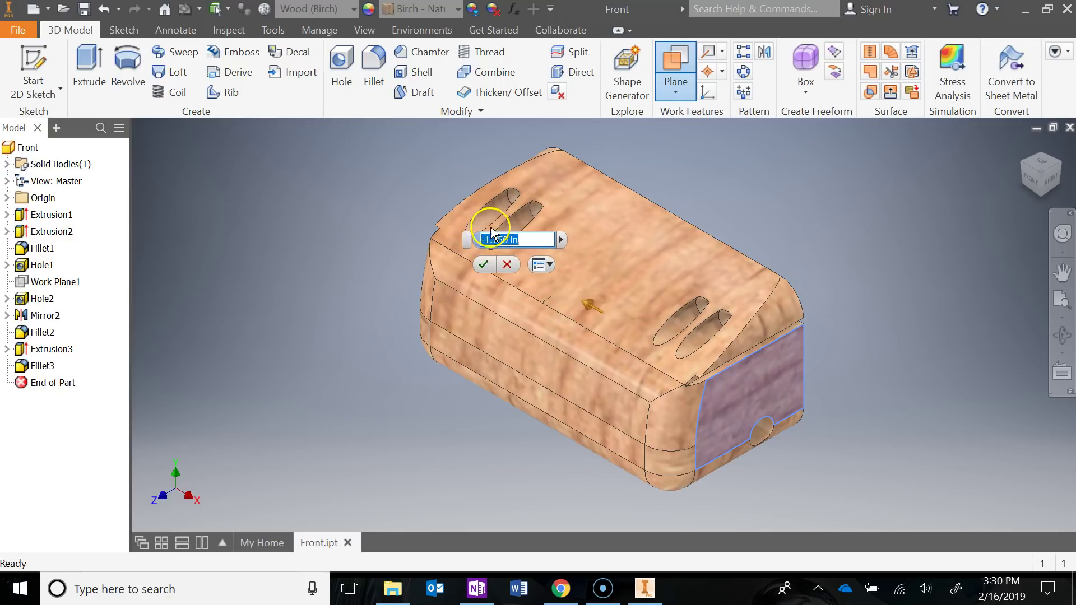
click(546, 236)
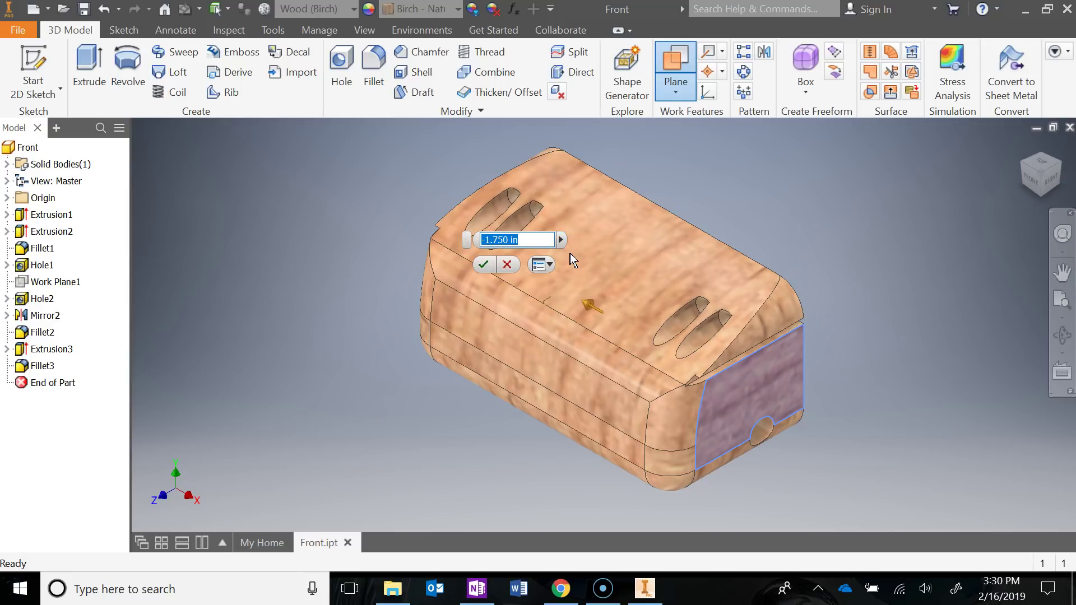
text(-)
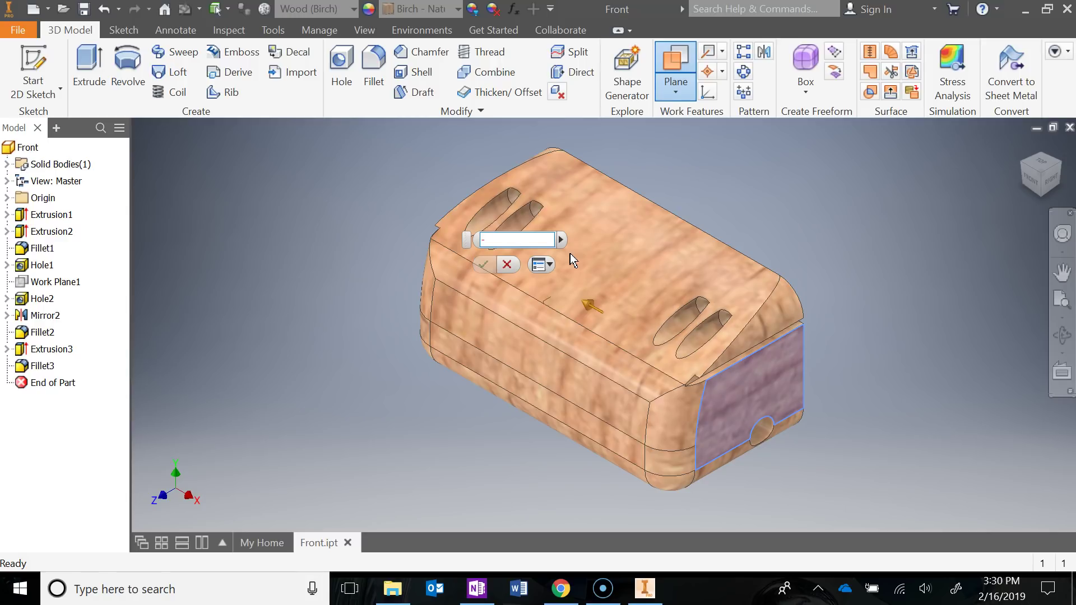
text(3.17/2)
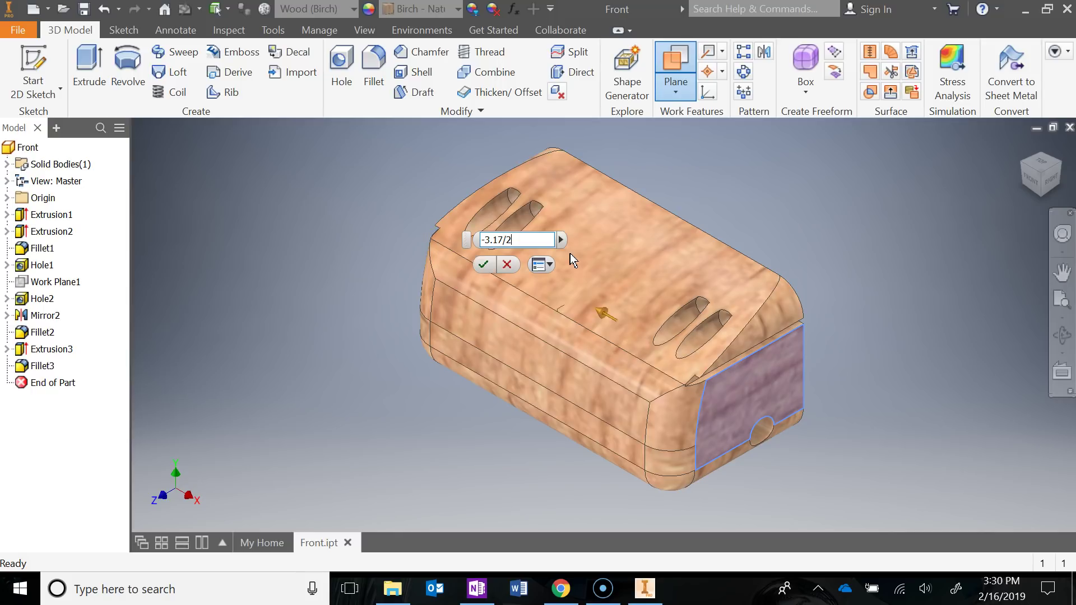
click(482, 265)
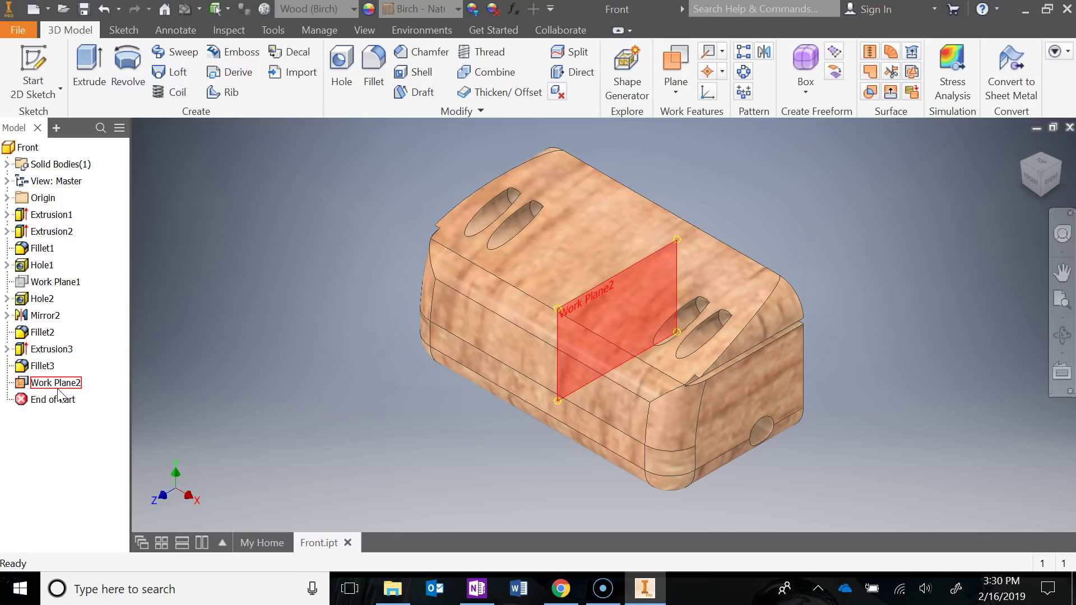
click(6, 214)
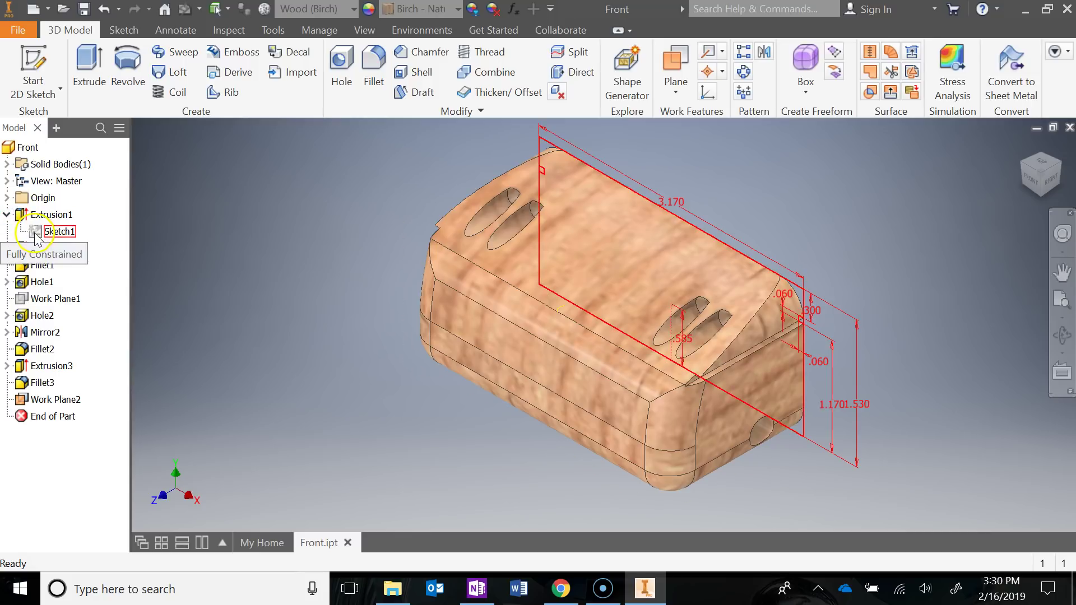
click(7, 214)
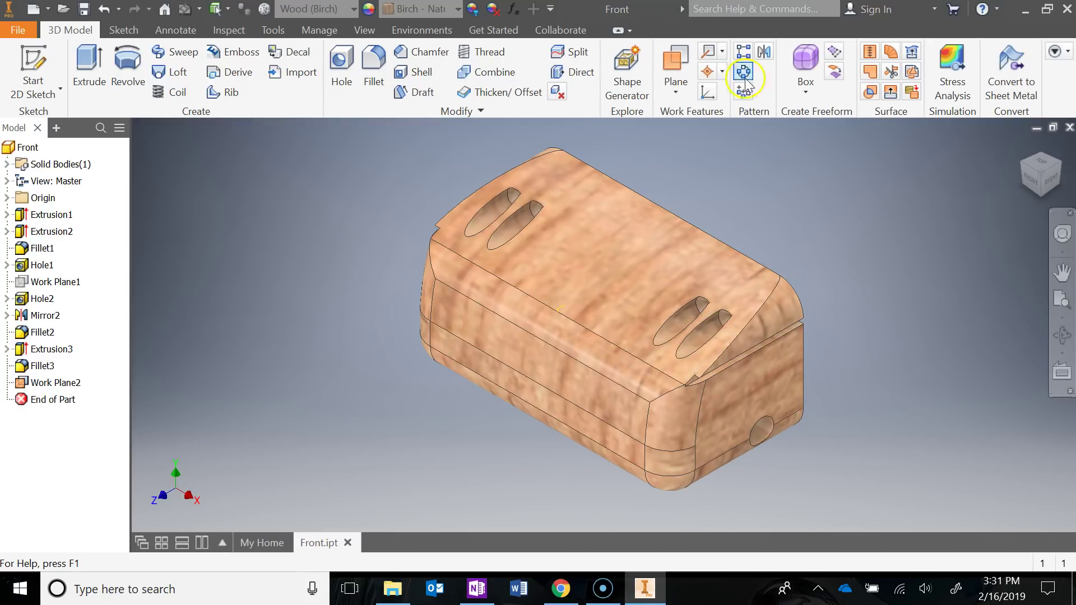
click(765, 56)
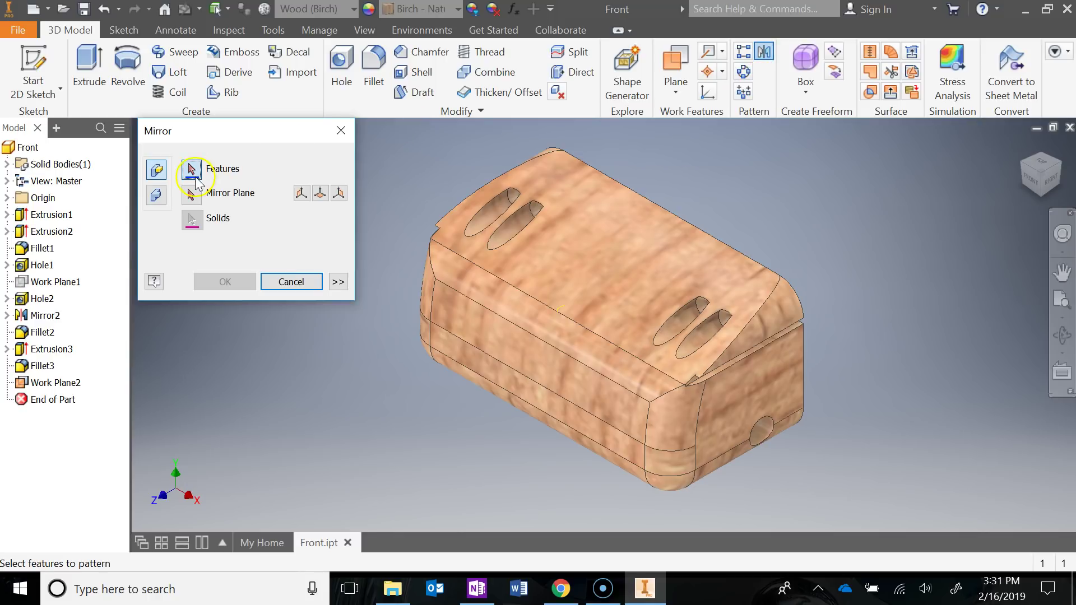
click(769, 435)
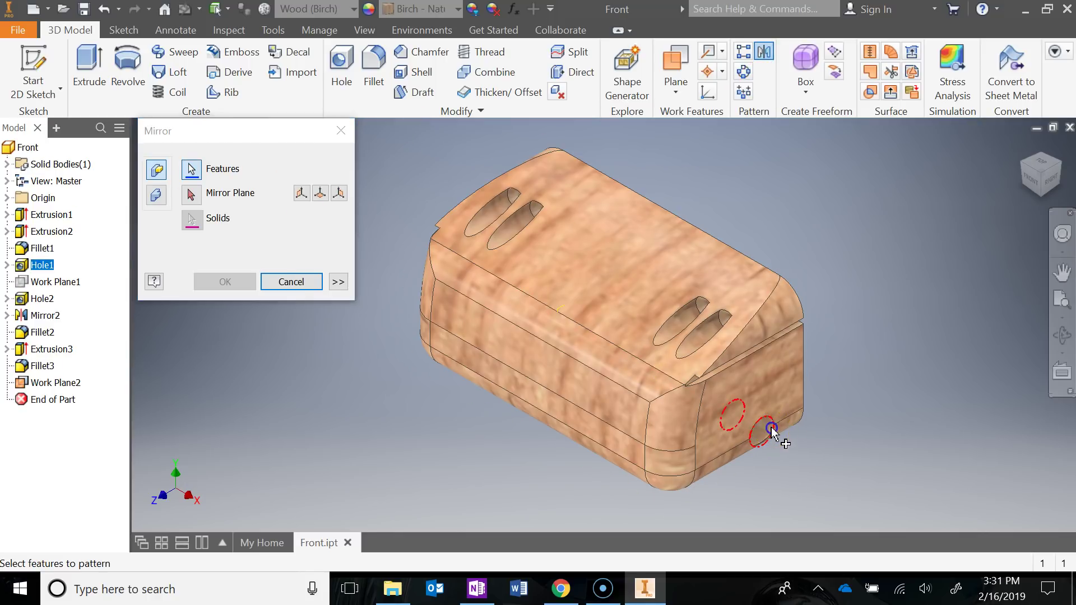
click(728, 324)
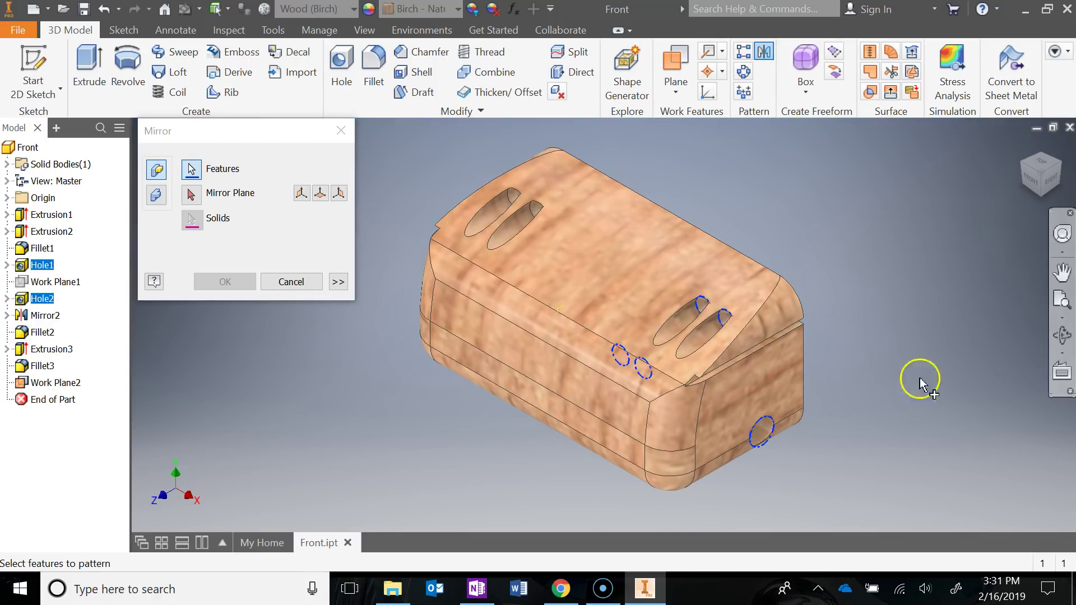
click(191, 195)
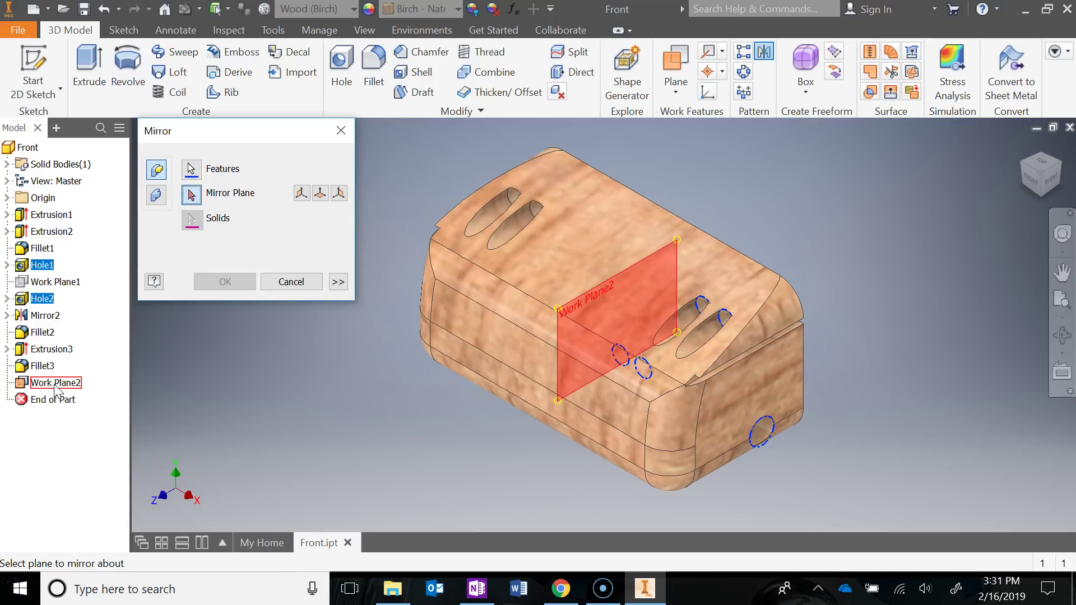
click(291, 281)
Return to the home view and delete Work Plane2 from the part
mouse_move(404, 343)
shift+middle_down()
mouse_move(539, 334)
mouse_move(456, 336)
shift+middle_up()
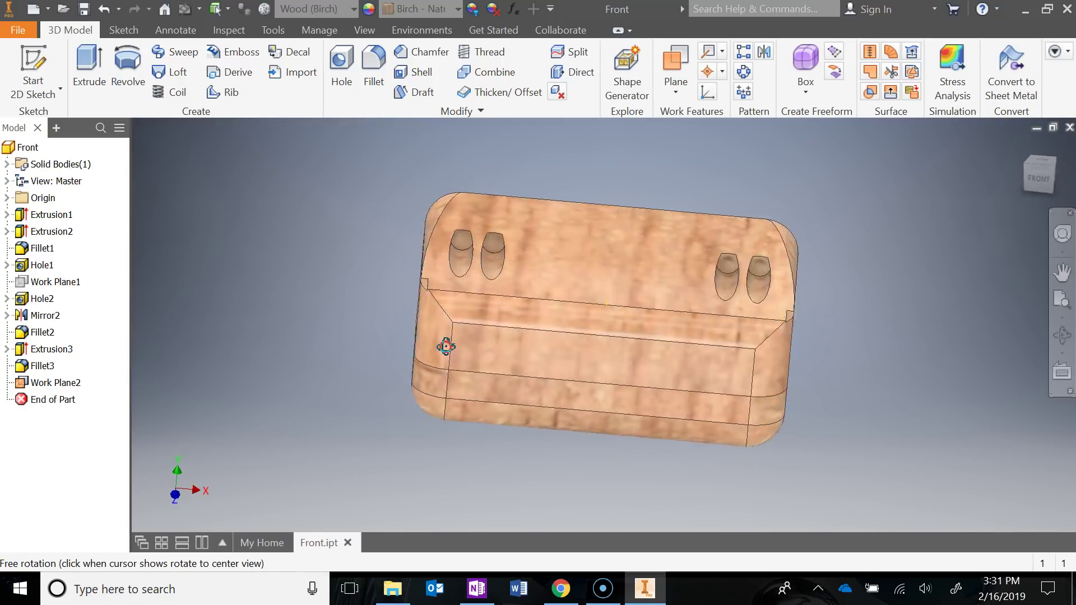
click(1023, 146)
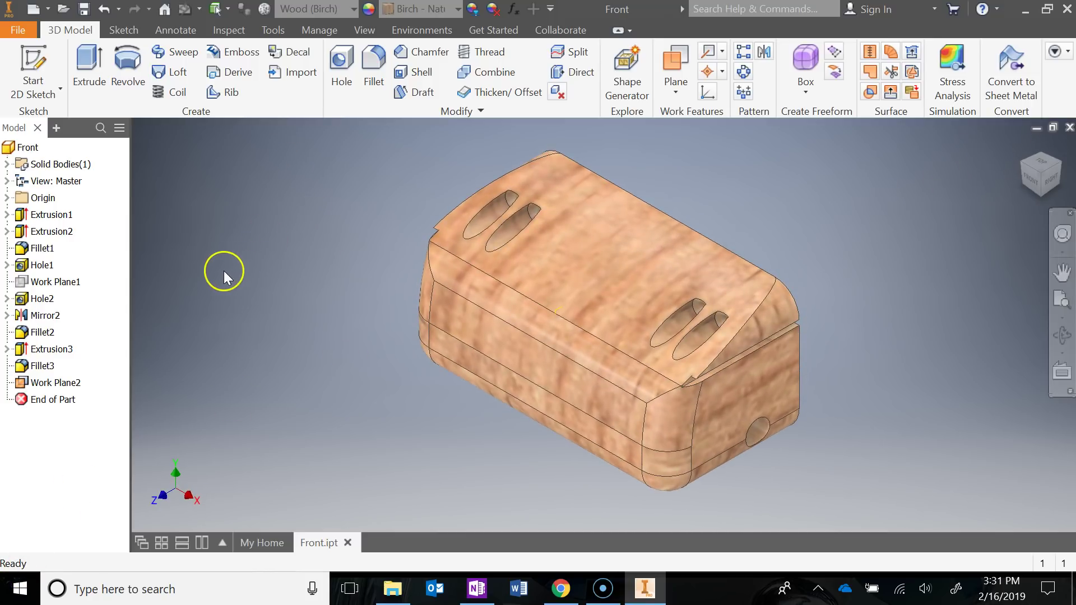
click(56, 383)
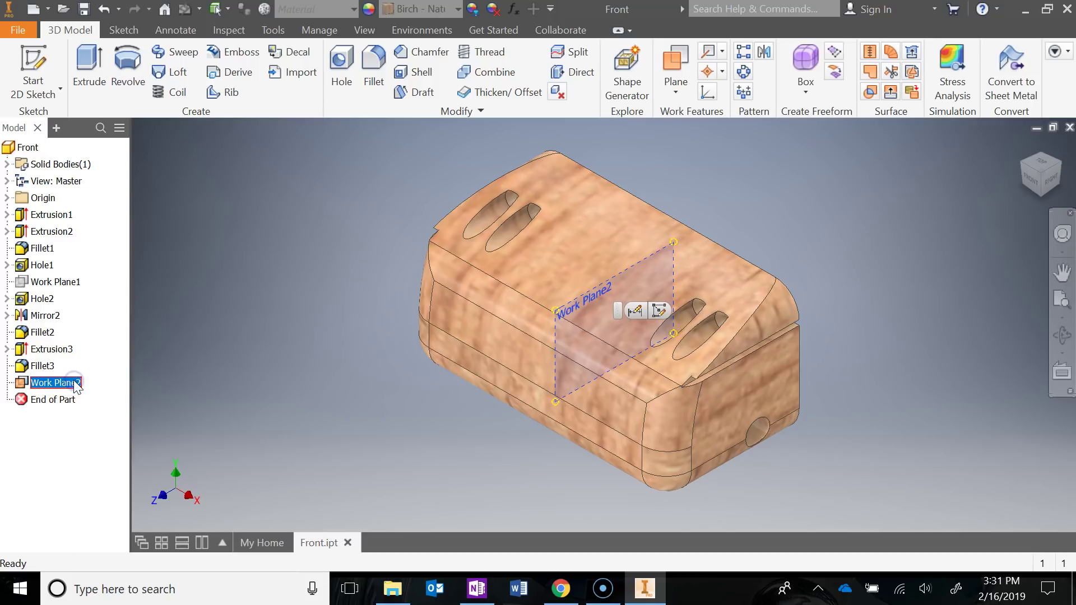
click(45, 383)
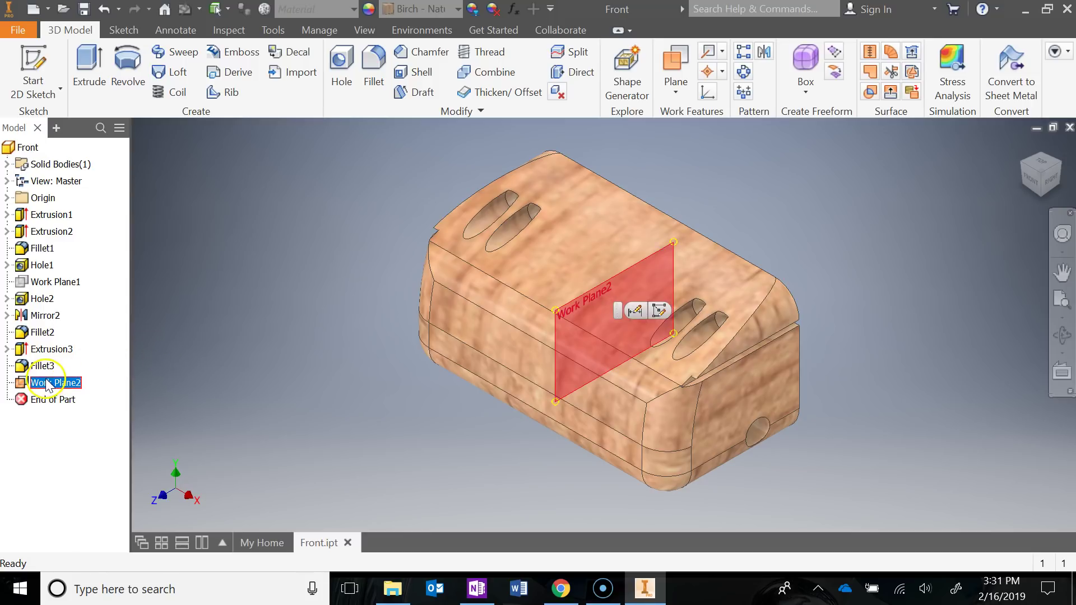
key(Delete)
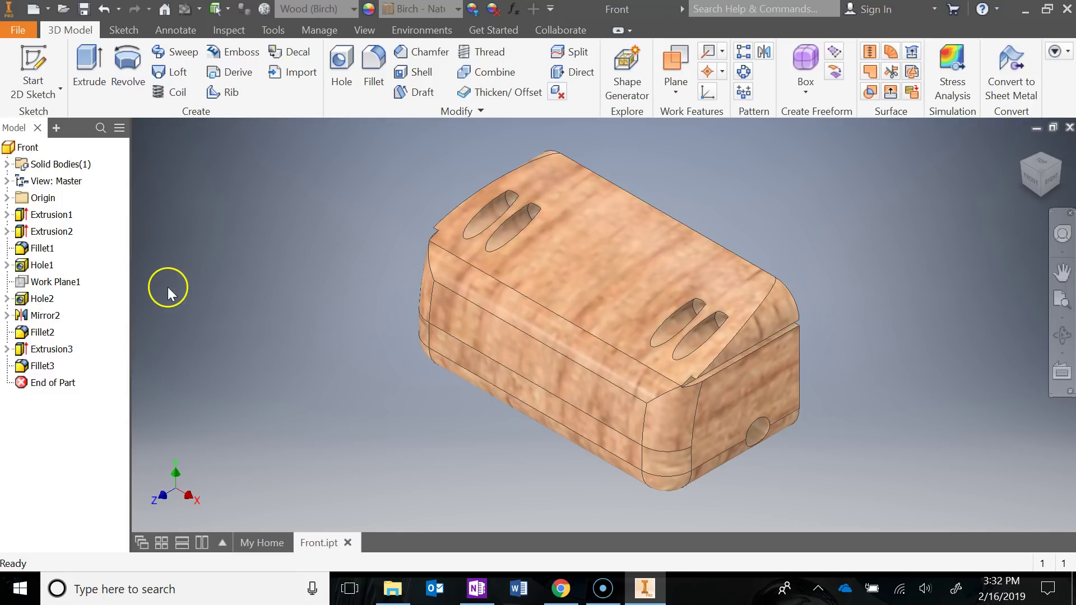
Hide Work Plane1 and select Fillet2 to examine its rounded edges
right_click(62, 283)
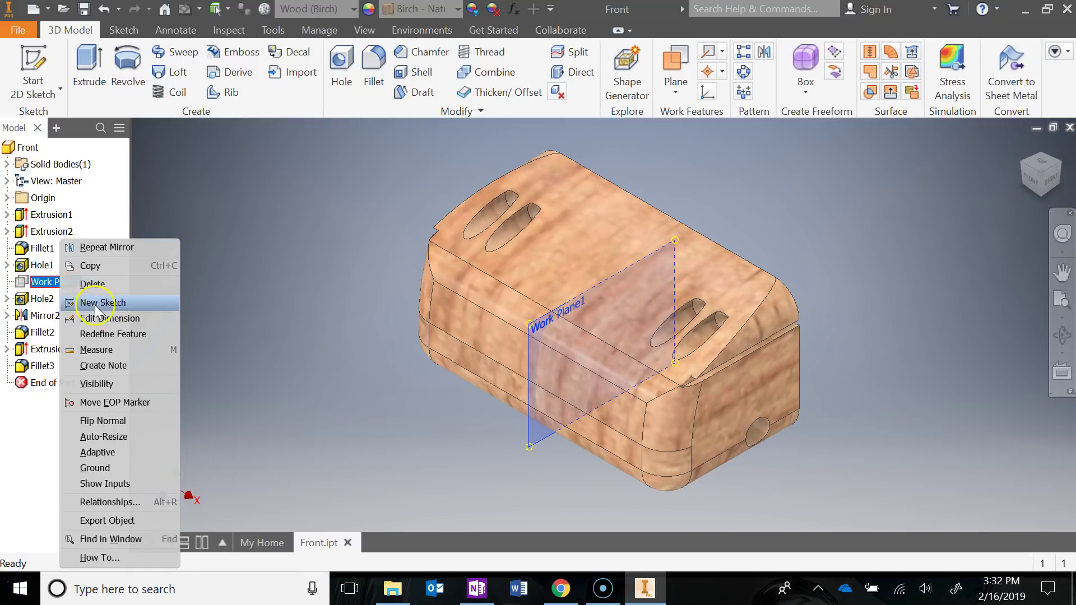
click(142, 384)
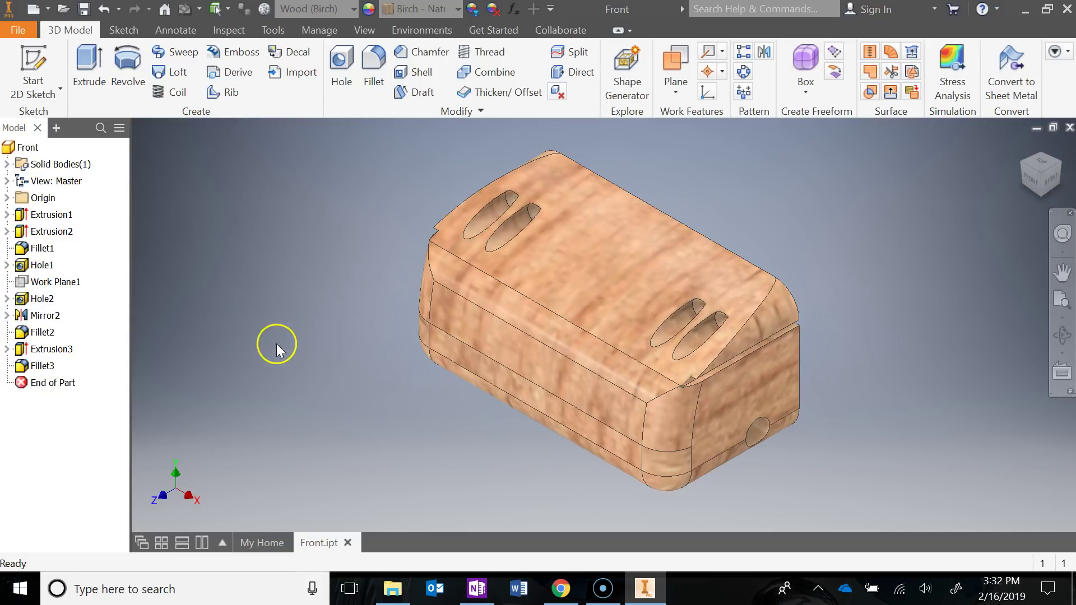
click(43, 332)
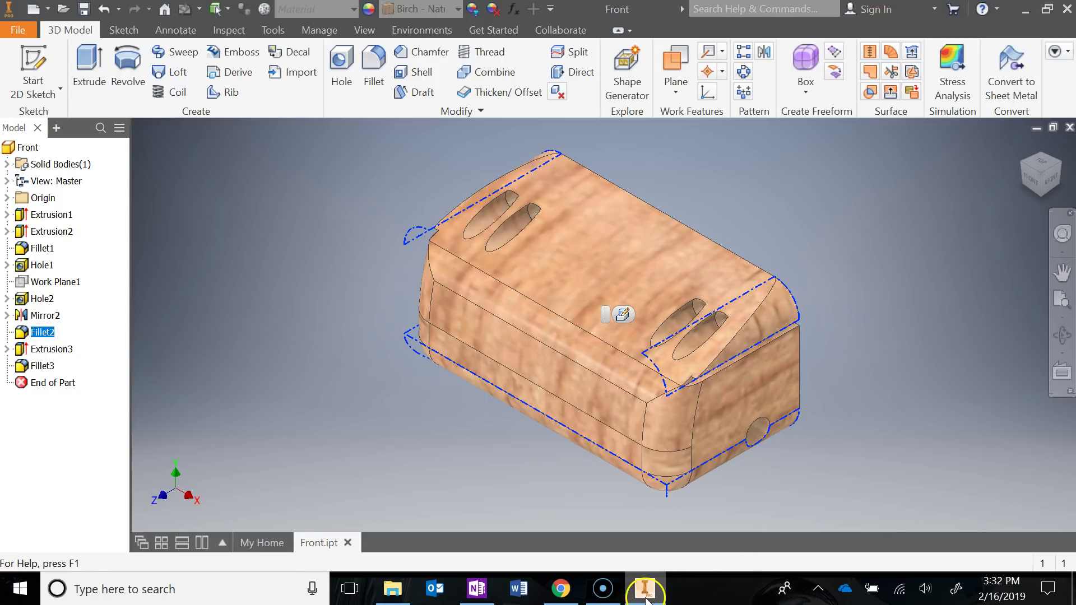
click(479, 594)
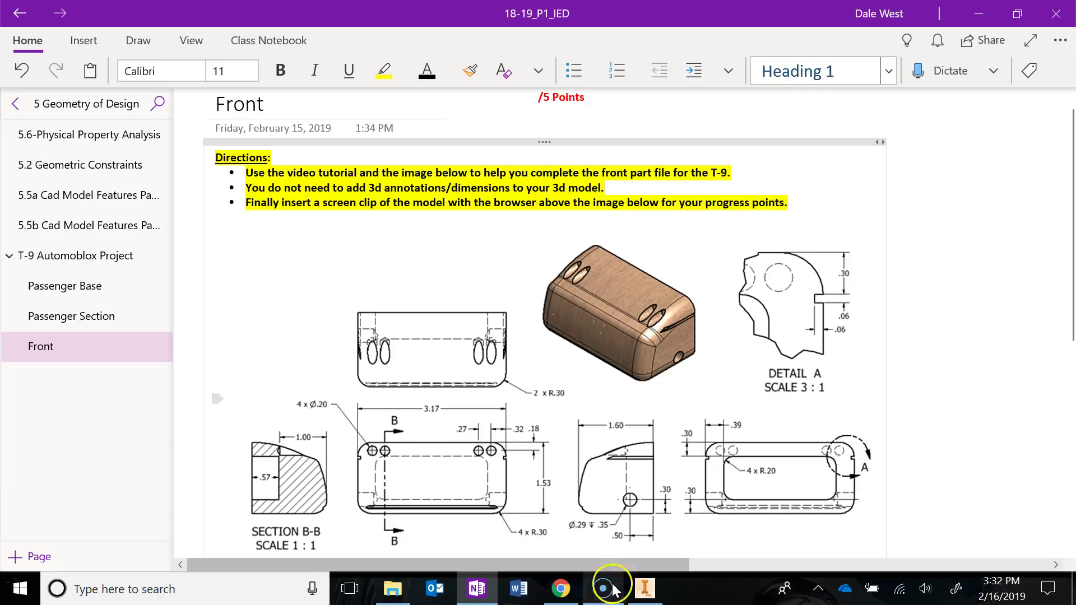
mouse_move(644, 589)
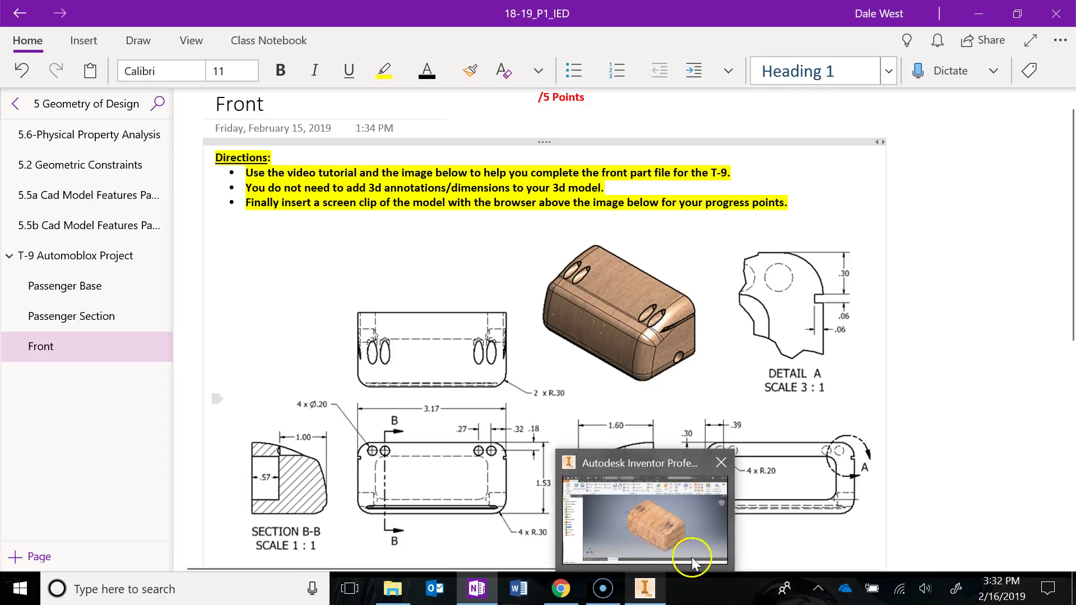
click(643, 589)
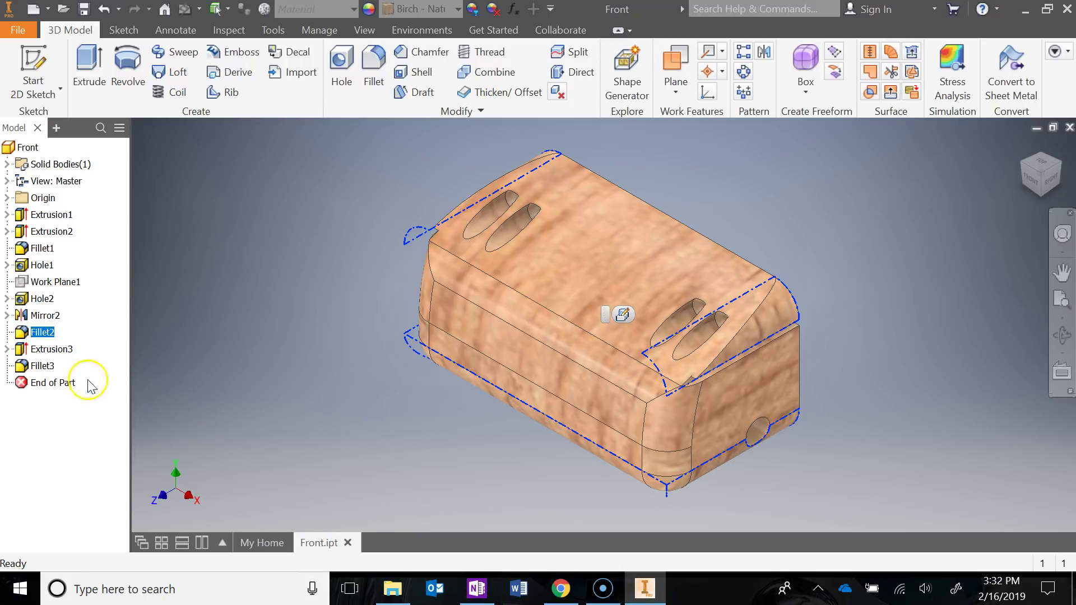
Expand Extrusion3 to reveal Sketch5 and clear the Fillet2 selection
click(7, 350)
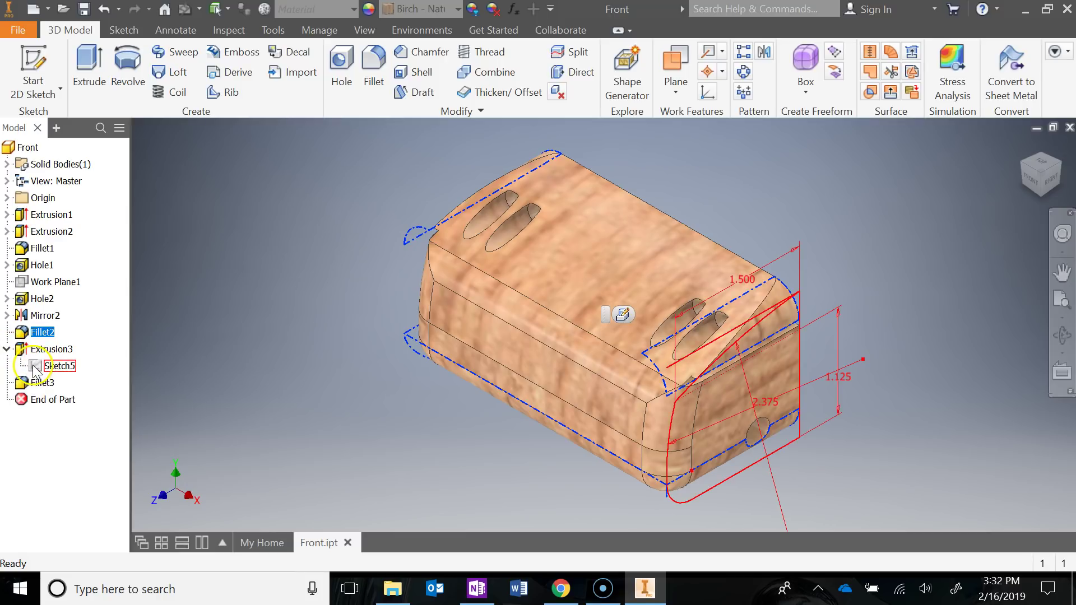
click(267, 345)
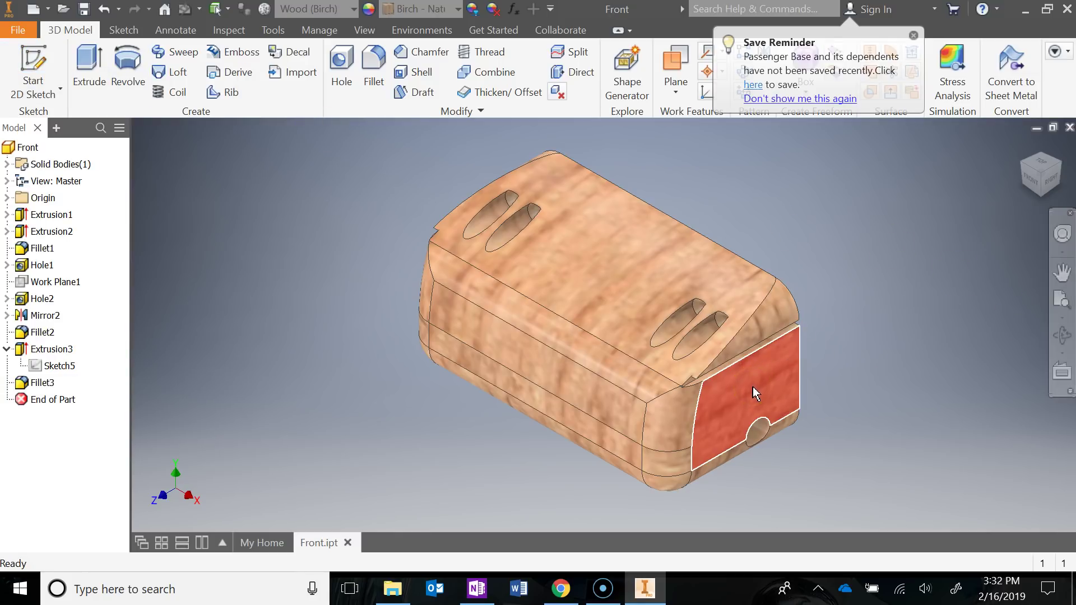
click(828, 373)
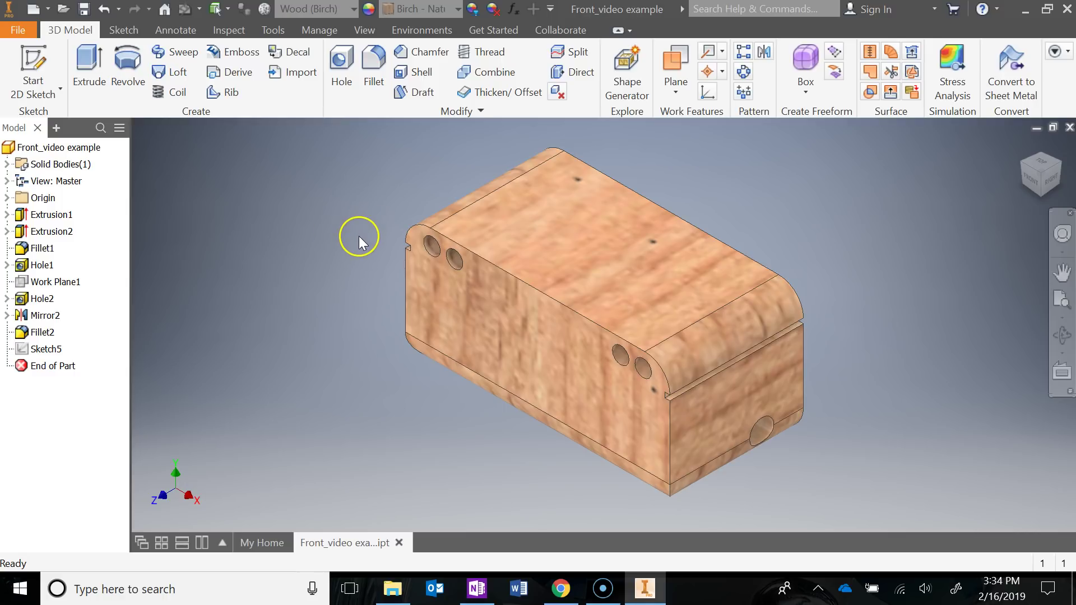
click(21, 333)
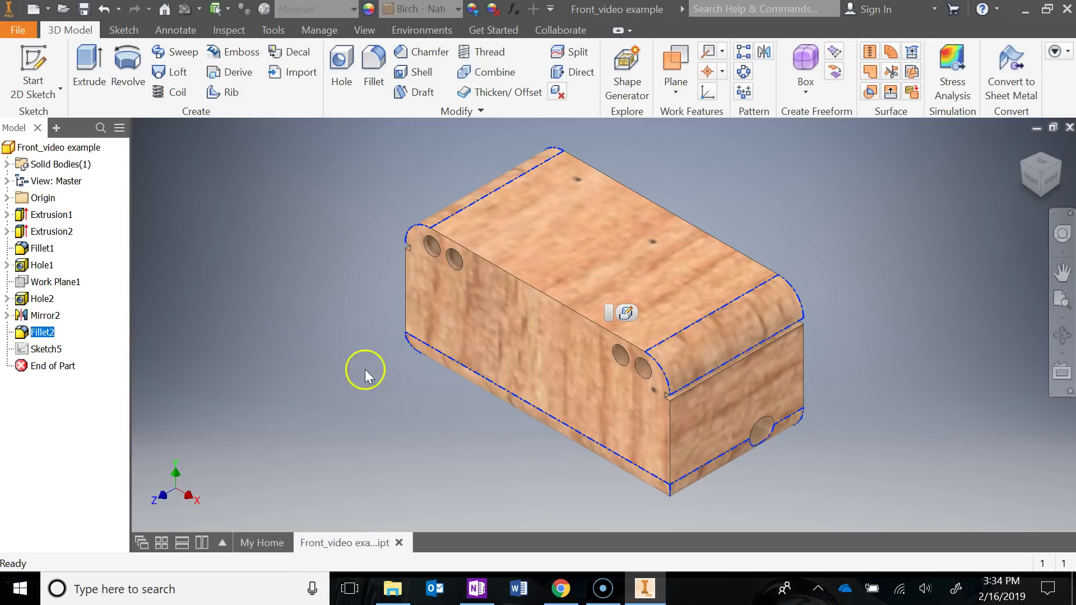
double_click(21, 333)
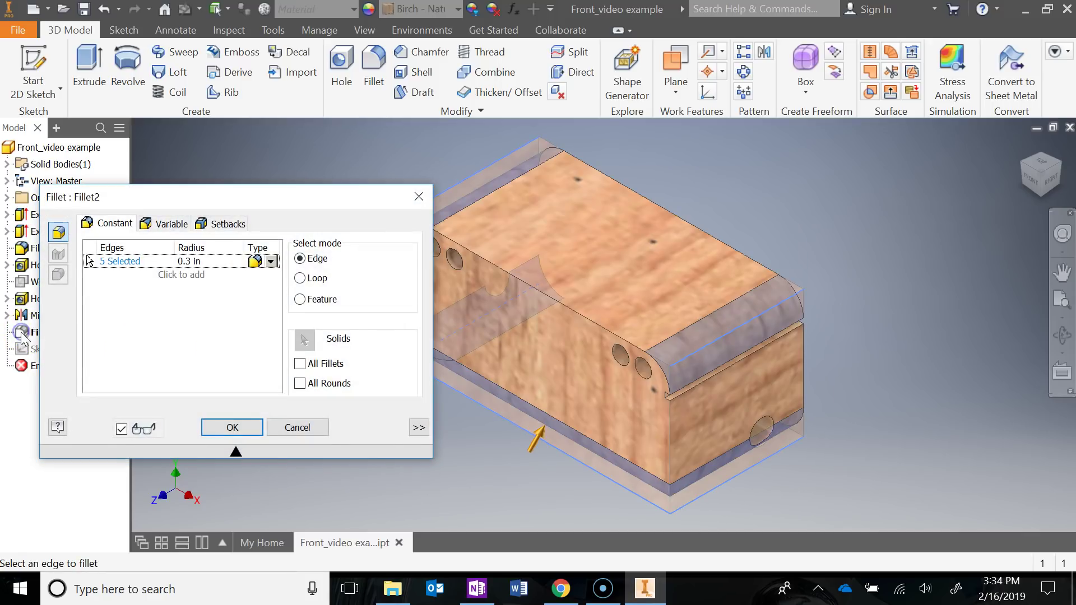
mouse_move(785, 214)
middle_down()
mouse_move(836, 208)
mouse_move(945, 163)
middle_up()
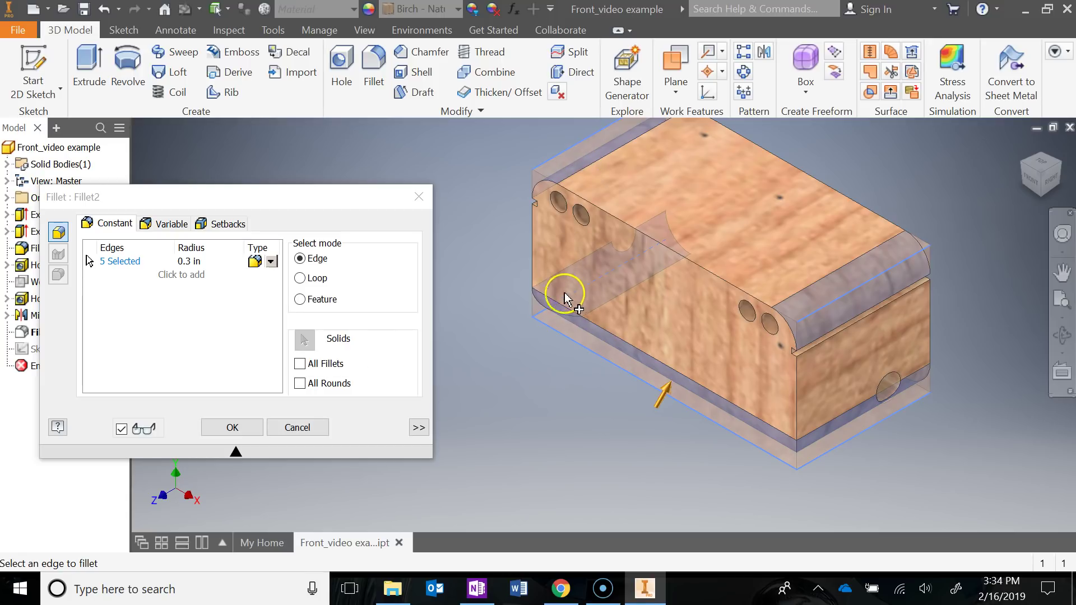
click(83, 256)
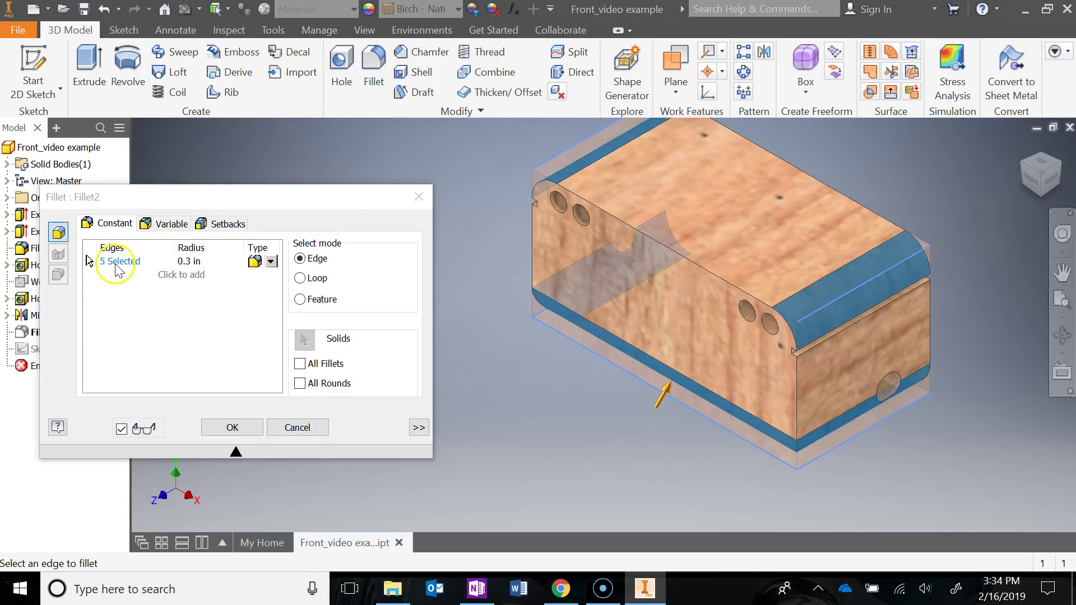
click(297, 427)
mouse_move(732, 448)
shift+middle_down()
mouse_move(735, 418)
mouse_move(734, 435)
shift+middle_up()
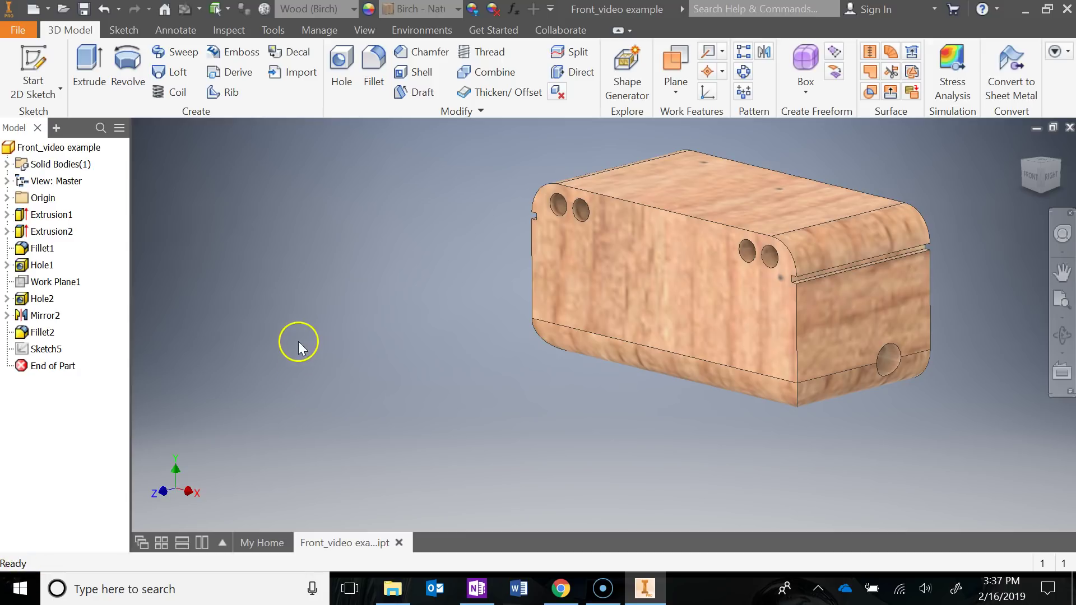
Reopen Sketch5 for editing and frame its profile in the view
click(30, 58)
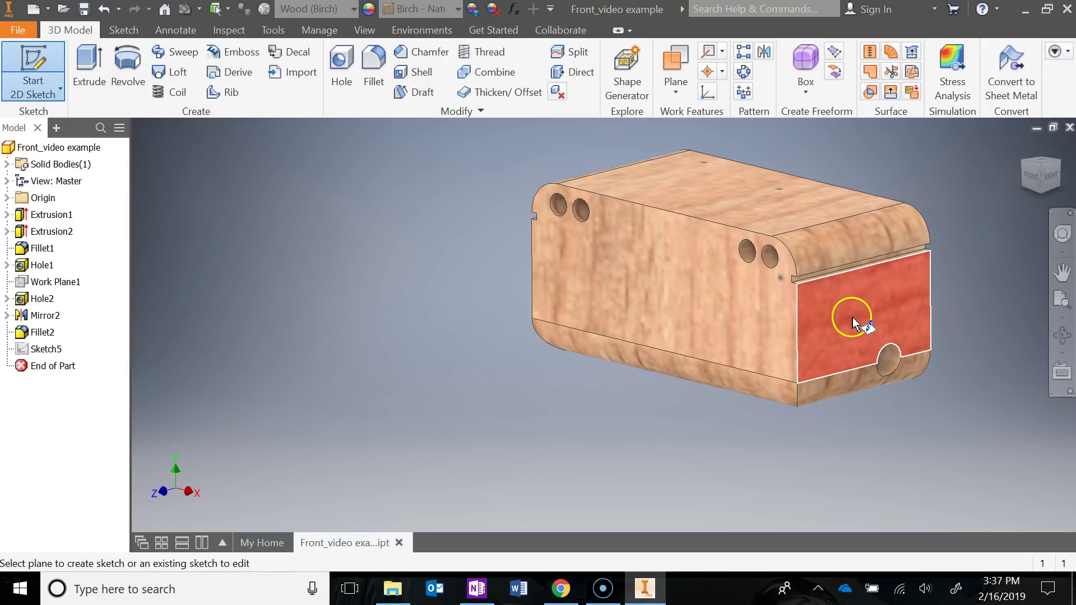
key(Escape)
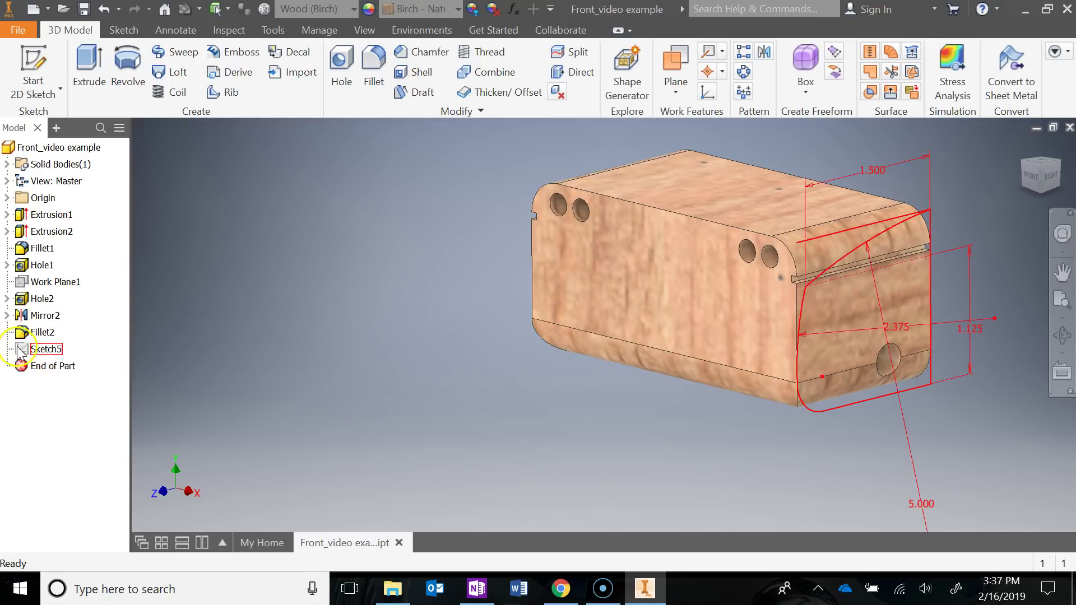
right_click(19, 350)
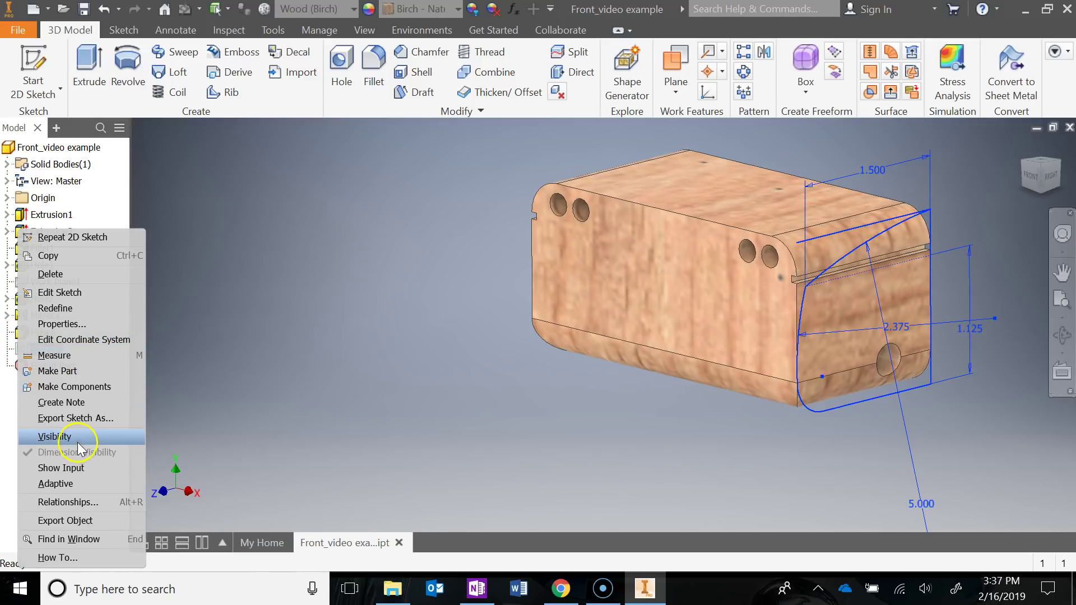
click(78, 443)
double_click(24, 350)
drag(759, 332, 747, 395)
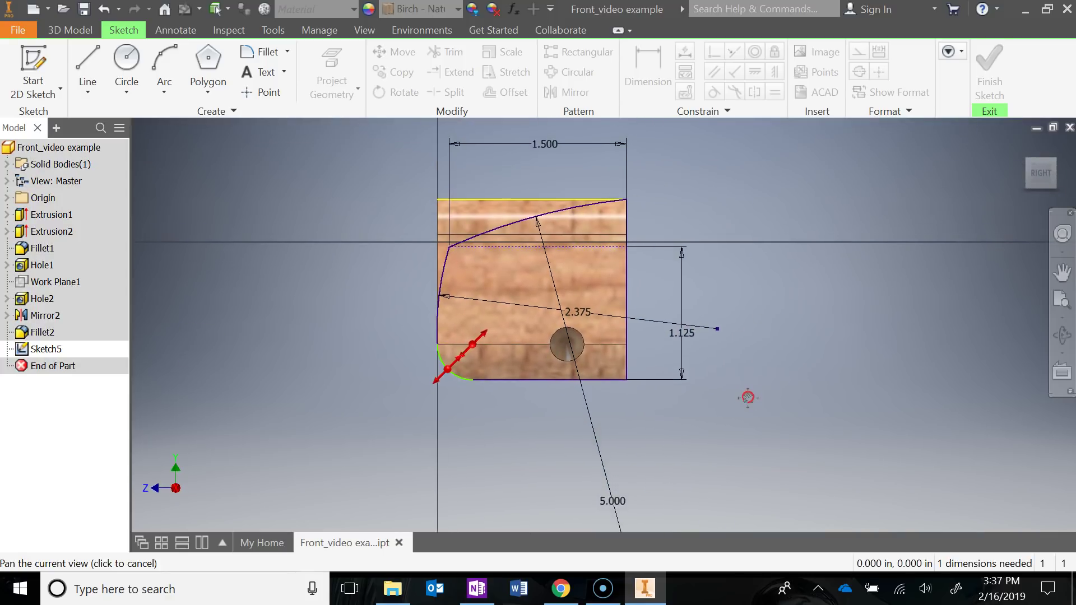
scroll(756, 317, down, 3)
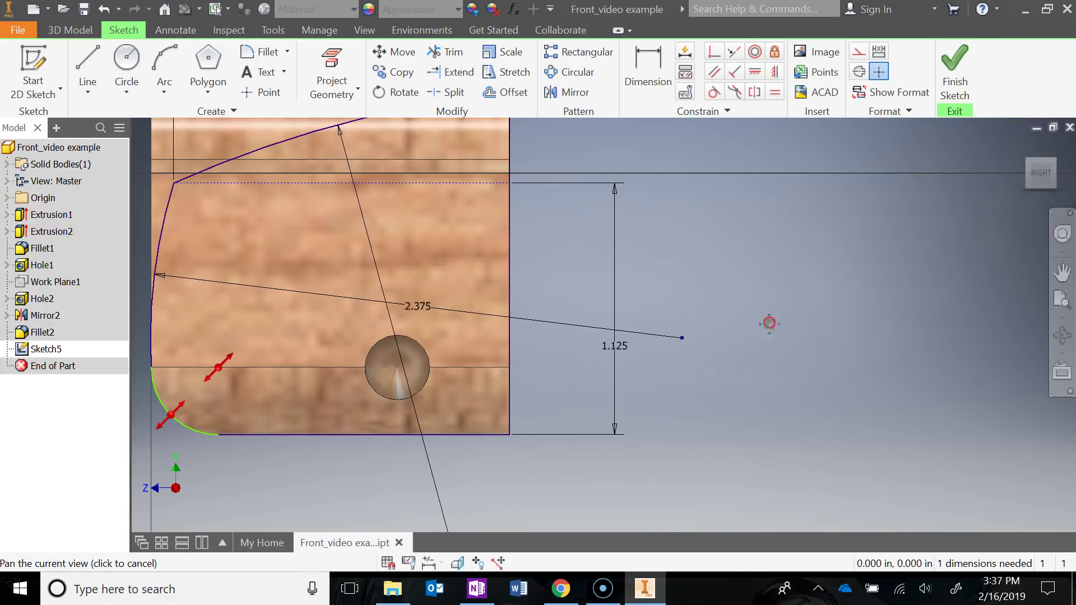
drag(783, 319, 896, 389)
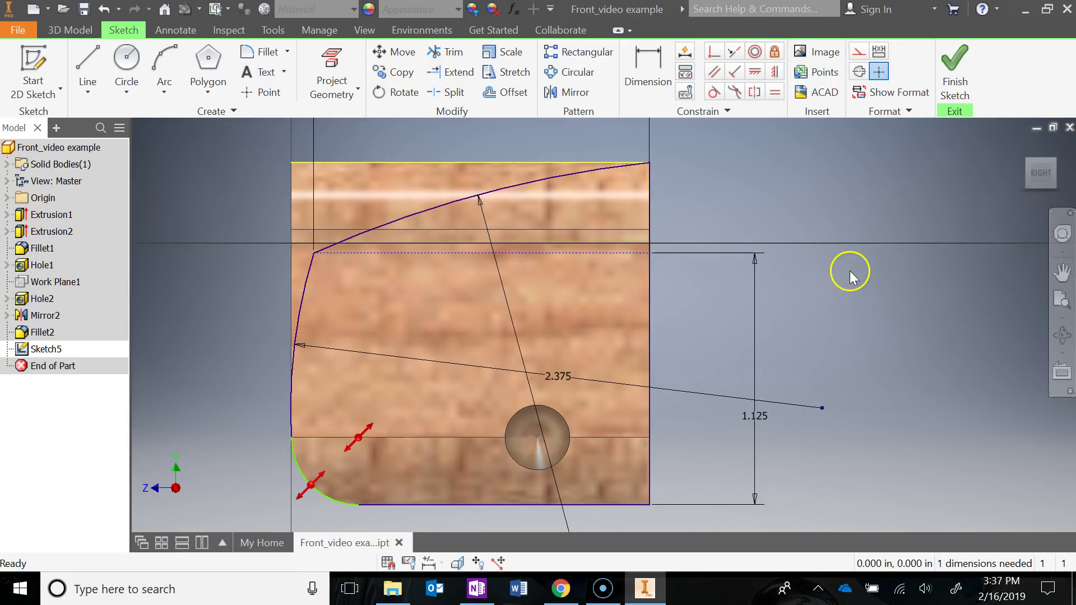
middle_drag(852, 272, 893, 253)
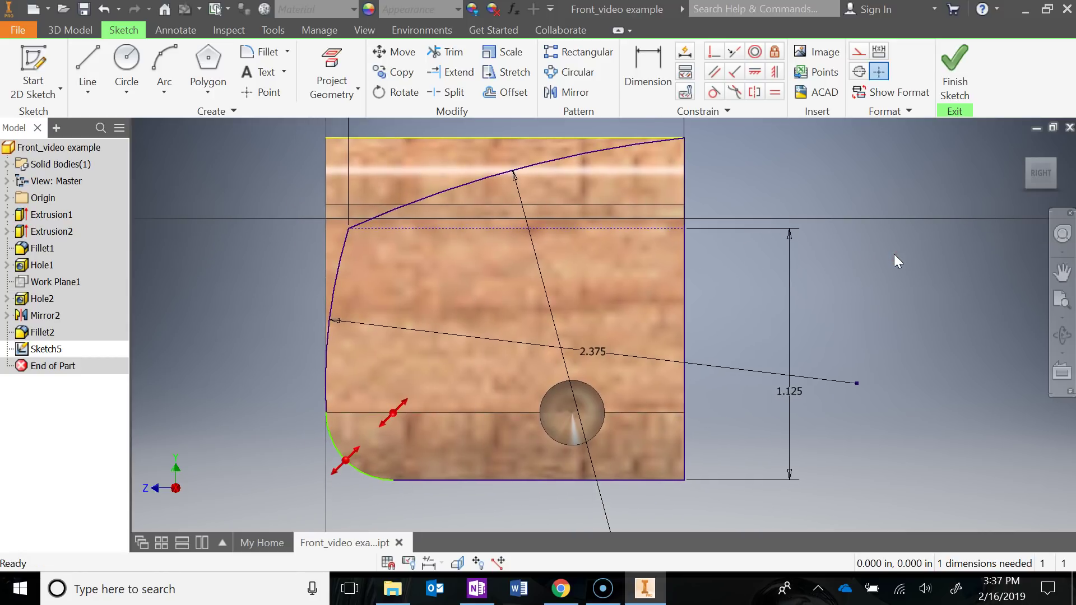
Try a tangent arc off the bottom-right line endpoint with the Line tool, then exit
click(94, 66)
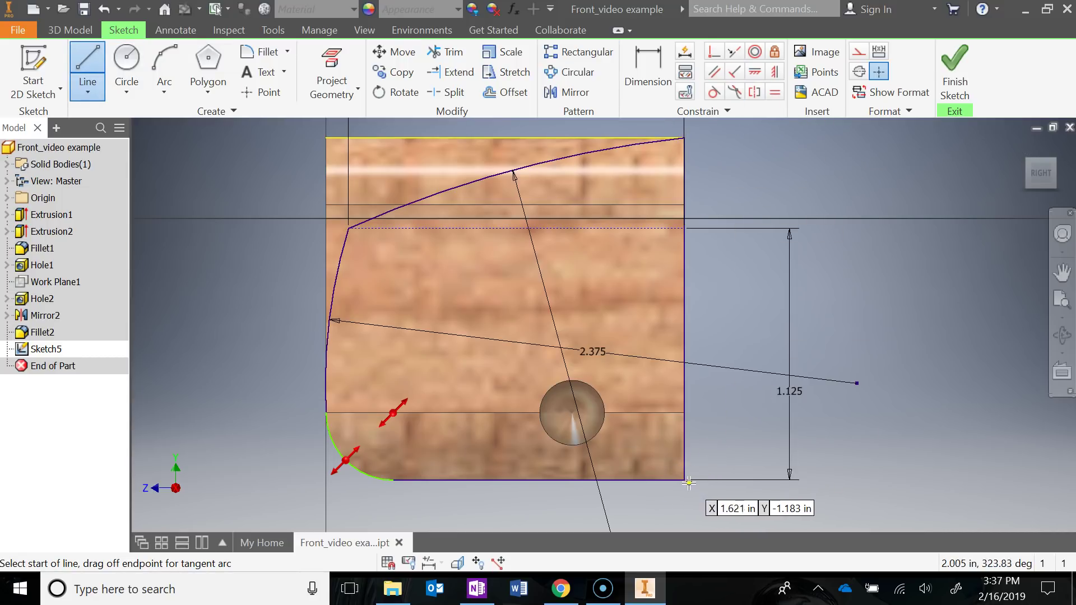
click(686, 482)
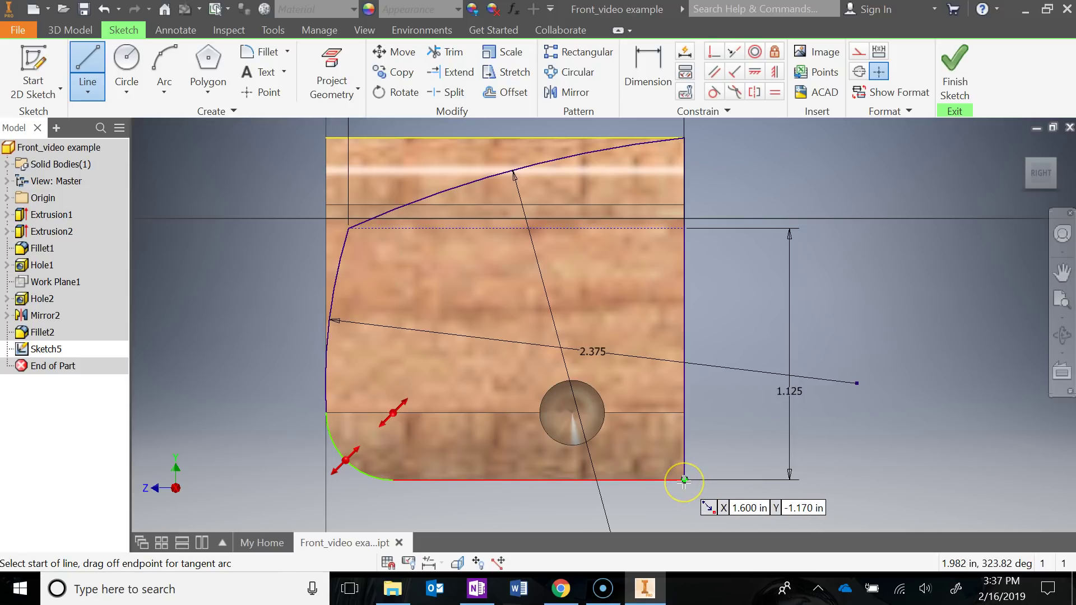
drag(684, 480, 394, 480)
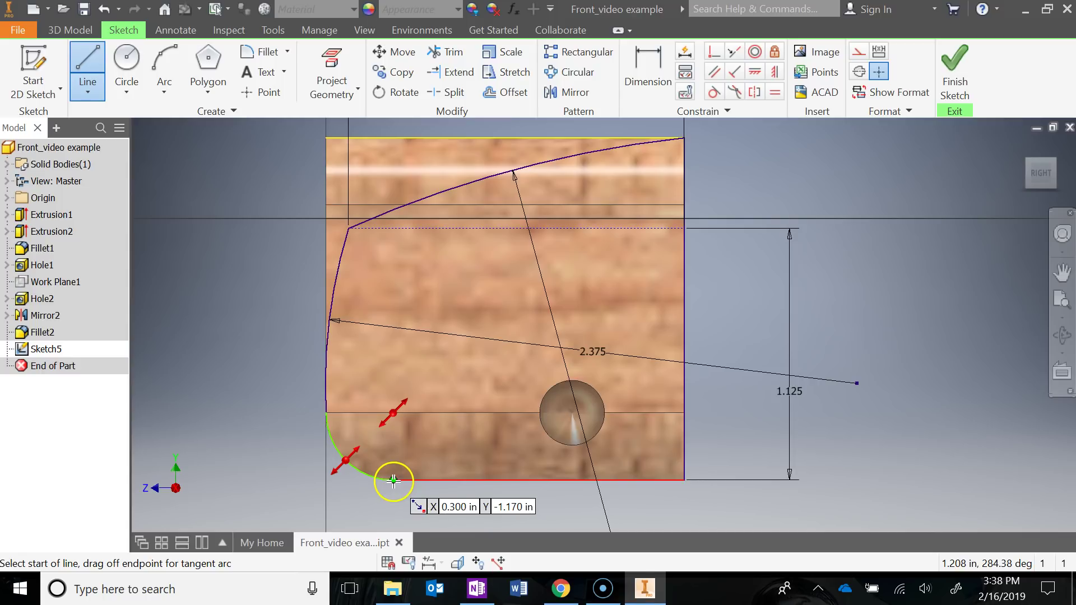
mouse_move(393, 480)
mouse_down()
mouse_move(324, 421)
mouse_move(353, 463)
mouse_move(384, 482)
mouse_move(317, 415)
mouse_up()
drag(410, 493, 385, 491)
key(Escape)
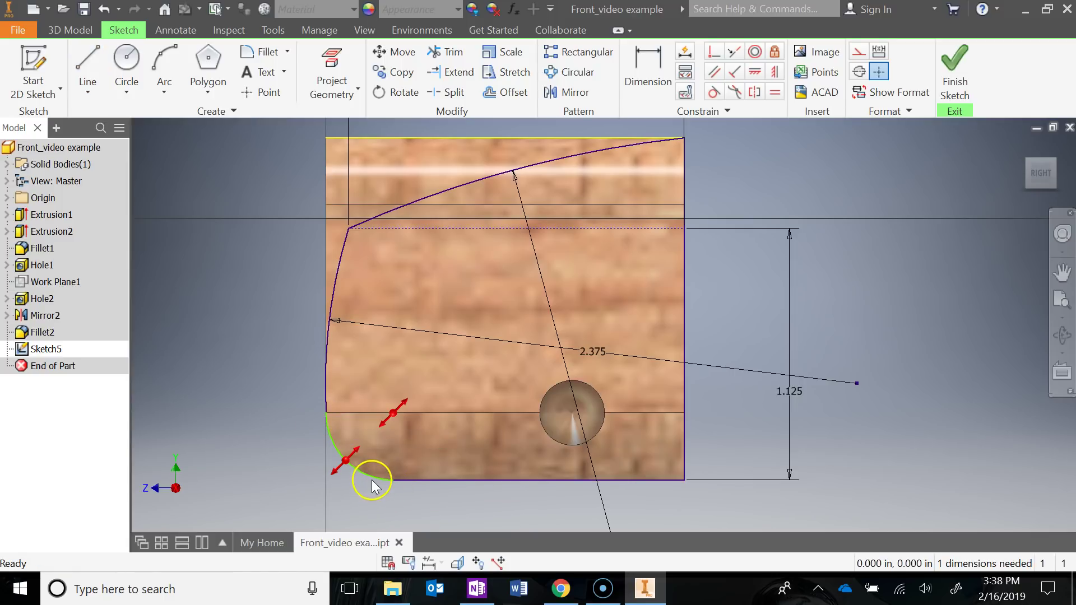
Delete the 2.375-radius front edge and the curved top edge from Sketch5
click(363, 492)
click(371, 480)
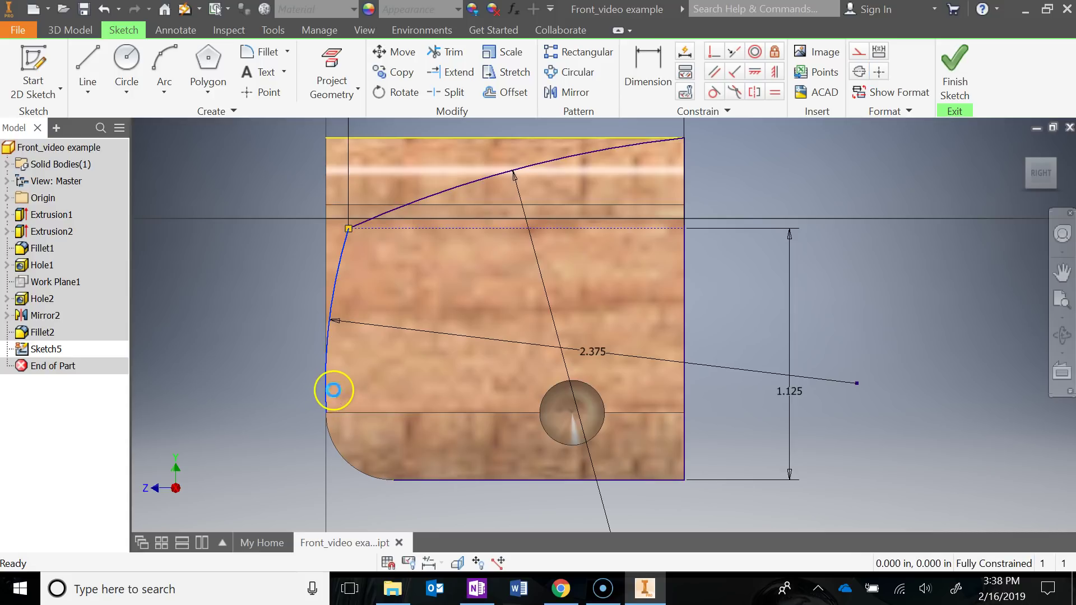
key(Delete)
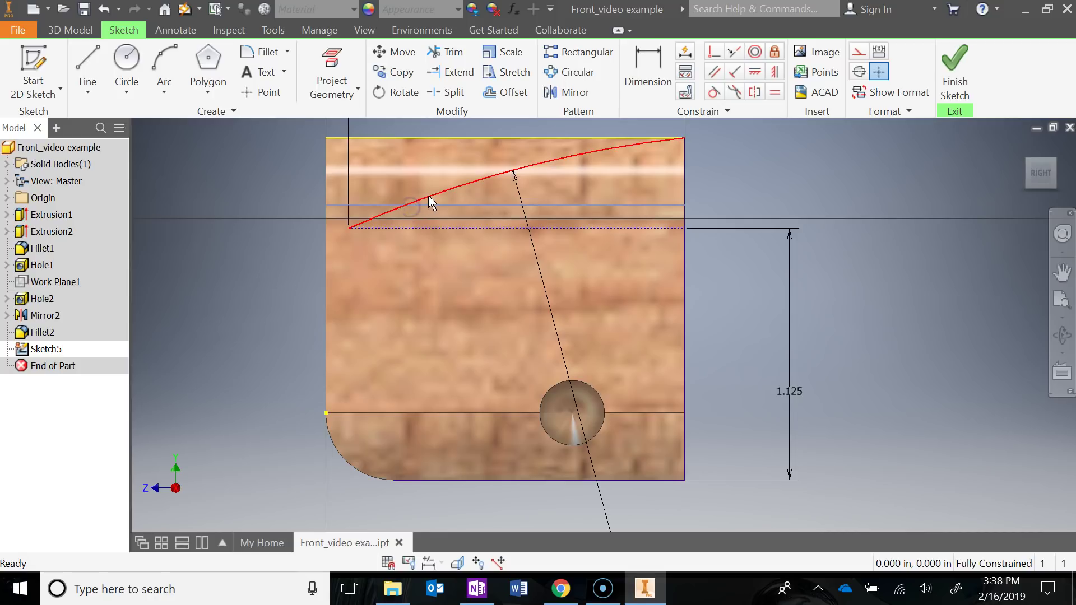
key(Escape)
click(444, 193)
key(Delete)
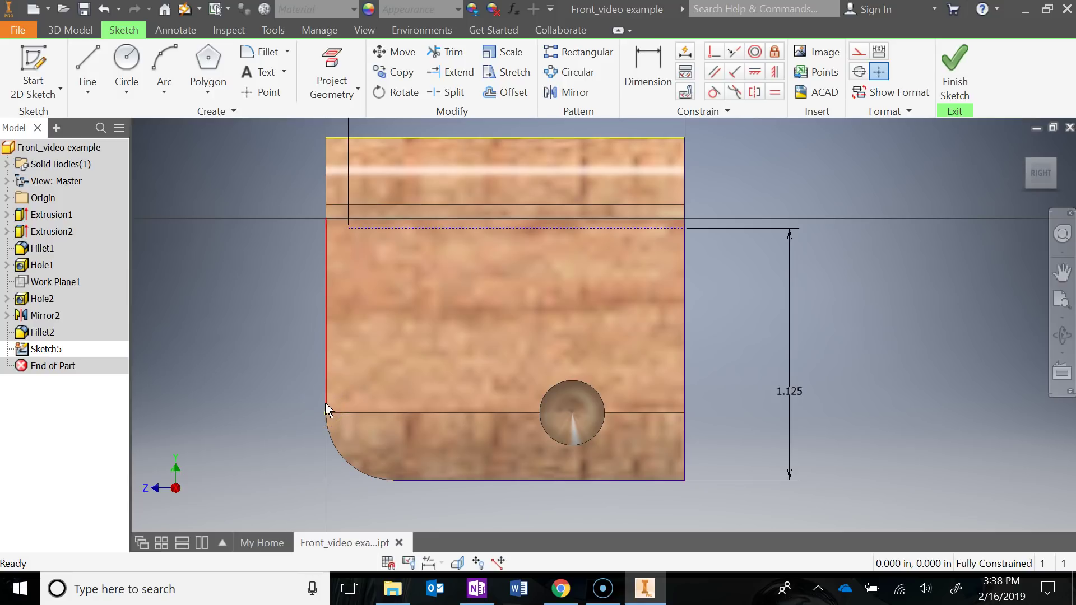
click(166, 59)
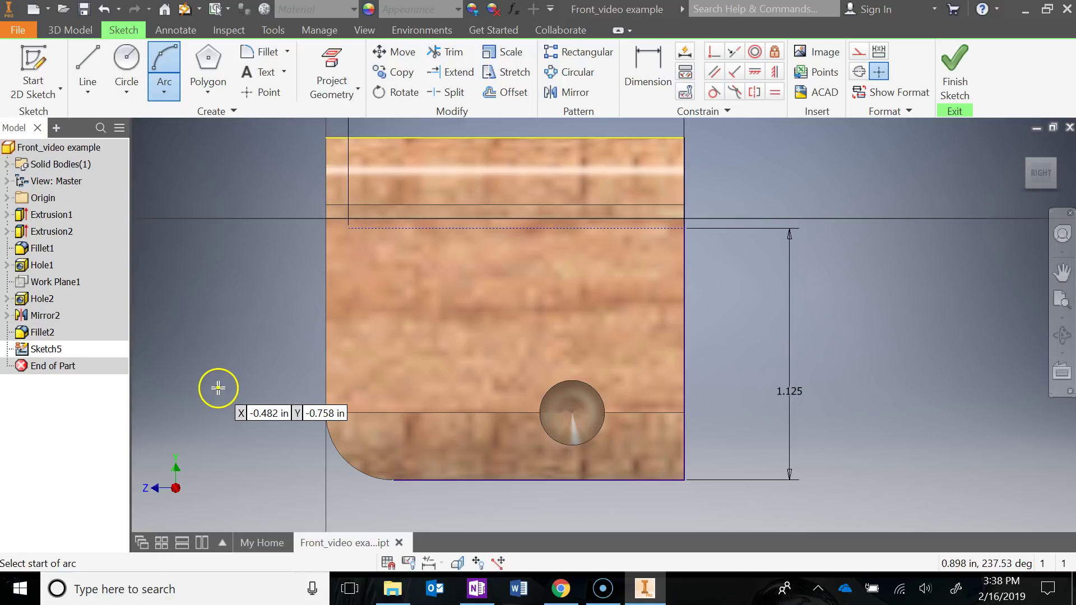
Draw a 0.300 in radius arc from the bottom edge to the left edge midline
click(394, 480)
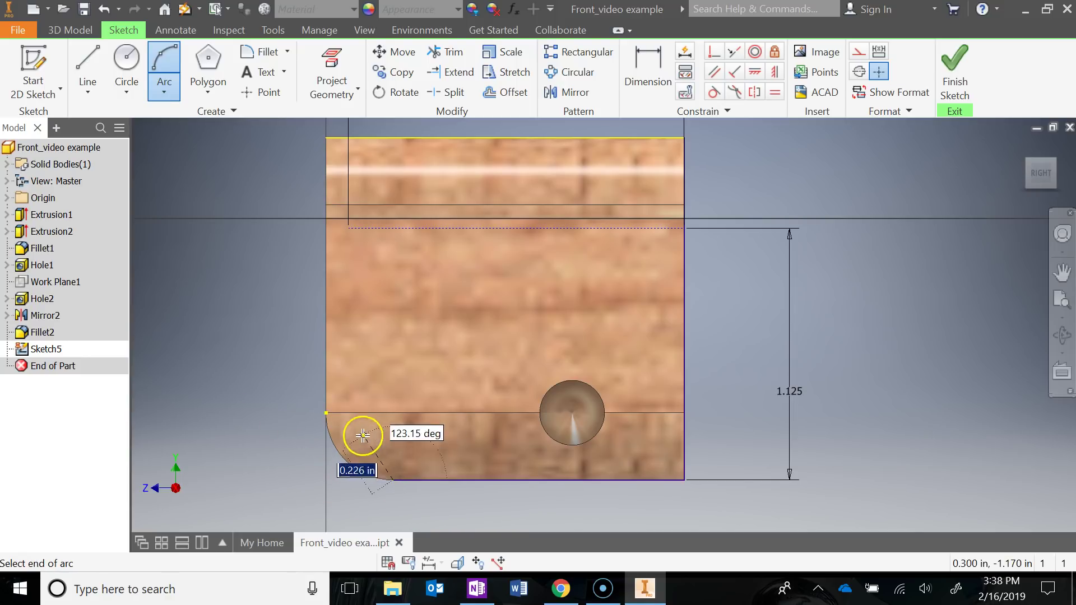
click(325, 413)
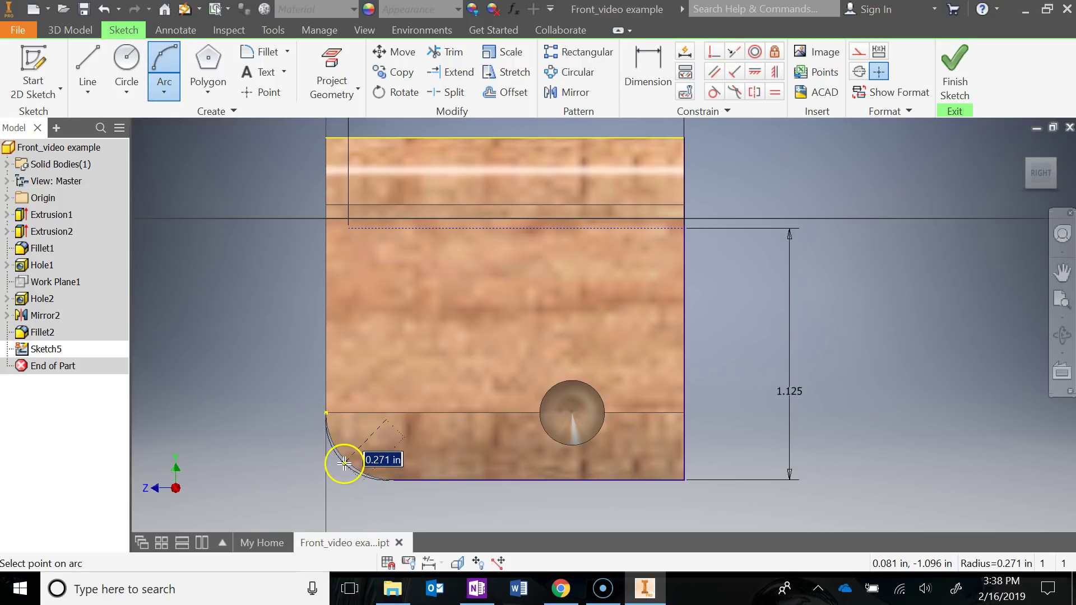
scroll(344, 461, up, 4)
scroll(353, 449, down, 2)
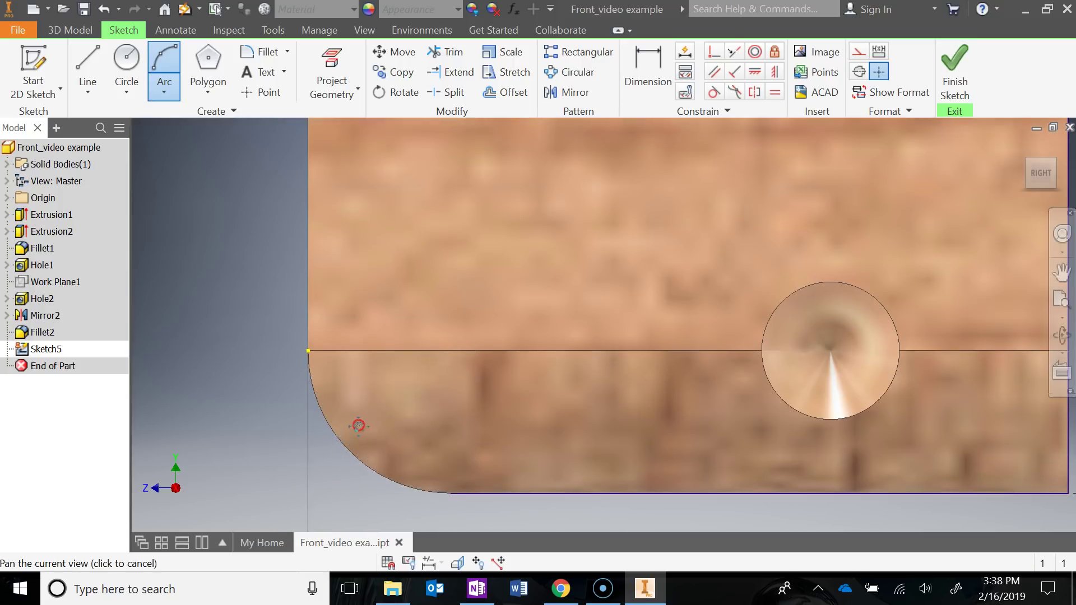
middle_drag(360, 421, 364, 410)
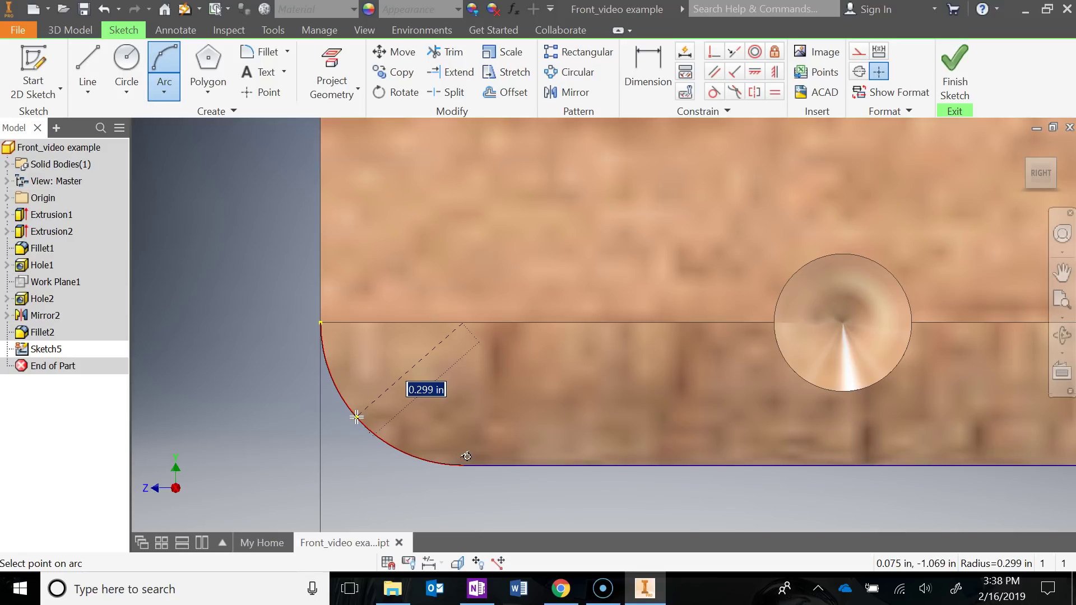
click(366, 429)
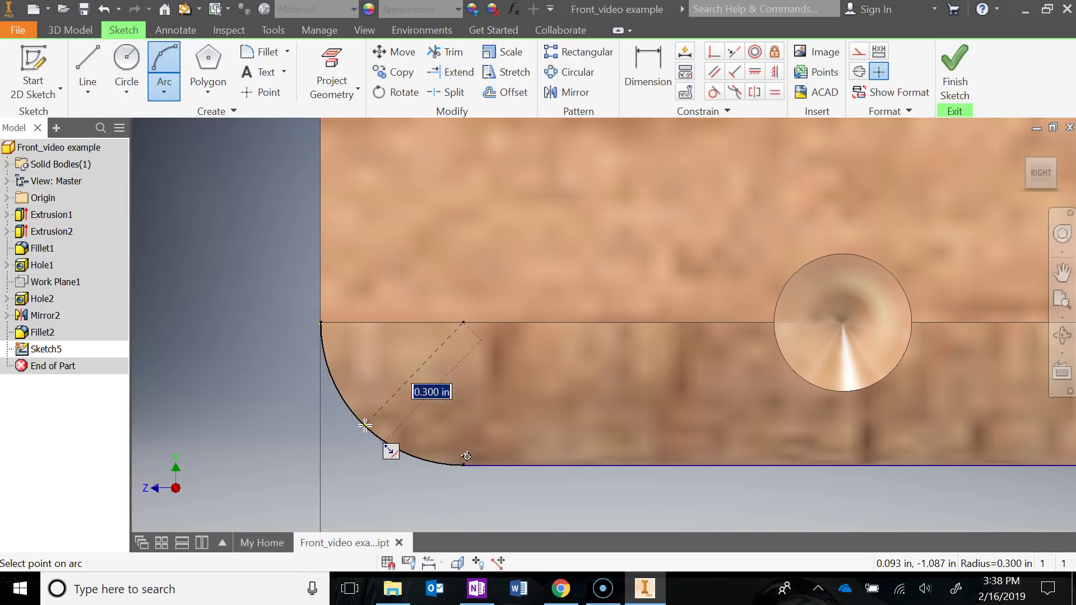
key(Return)
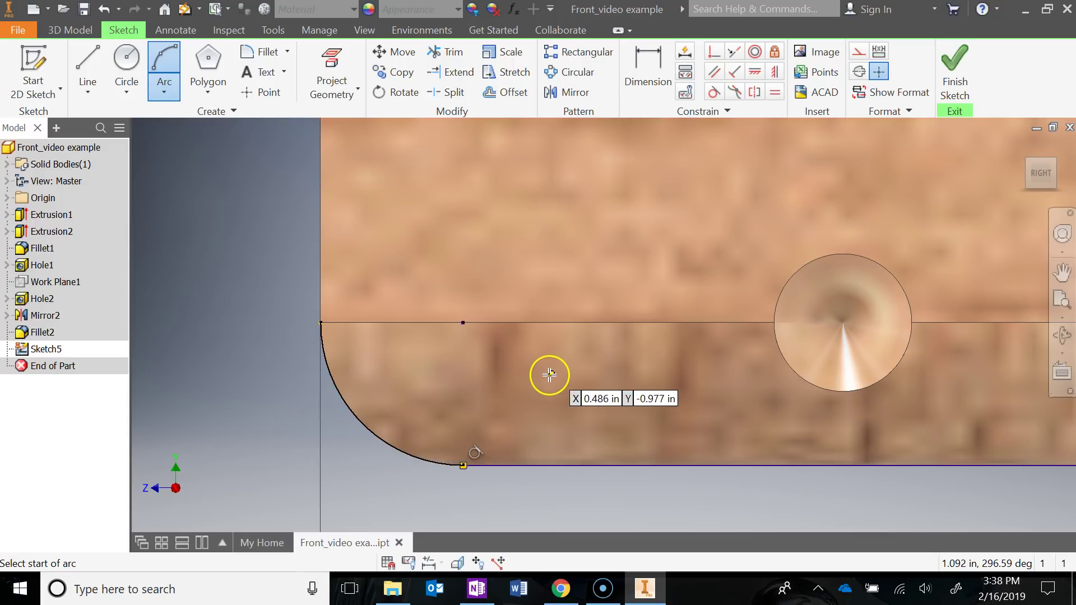
key(Escape)
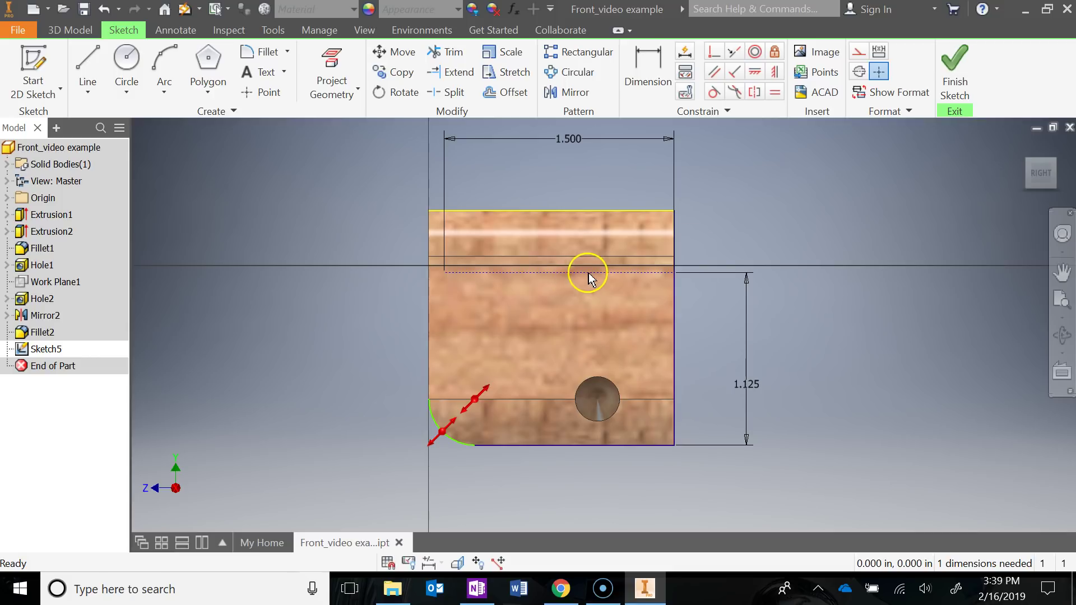
Turn on Construction format for new sketch lines, then recentre the whole sketch
click(87, 67)
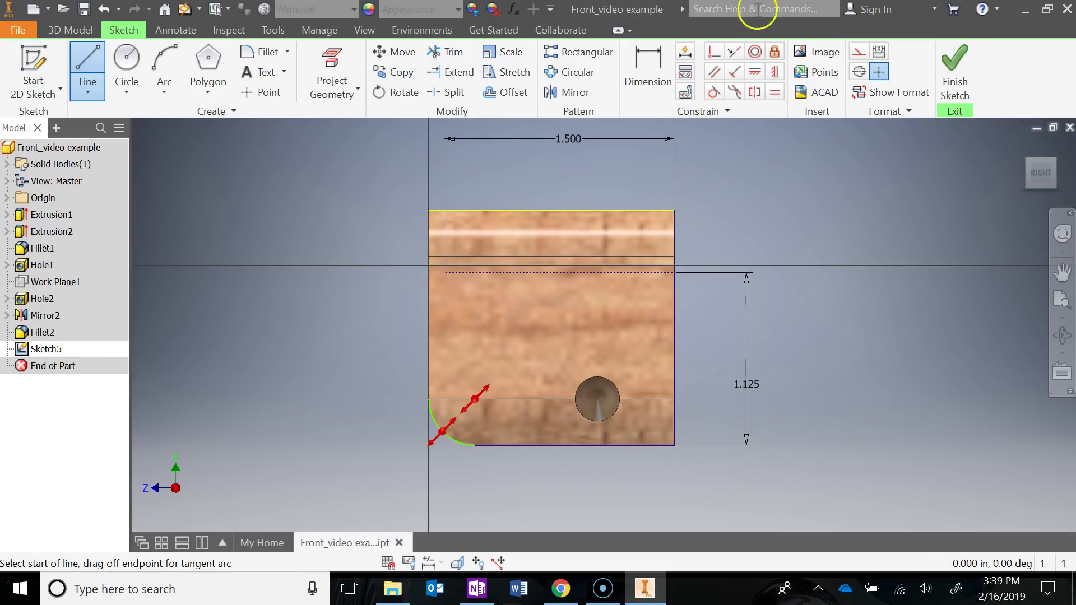
click(858, 53)
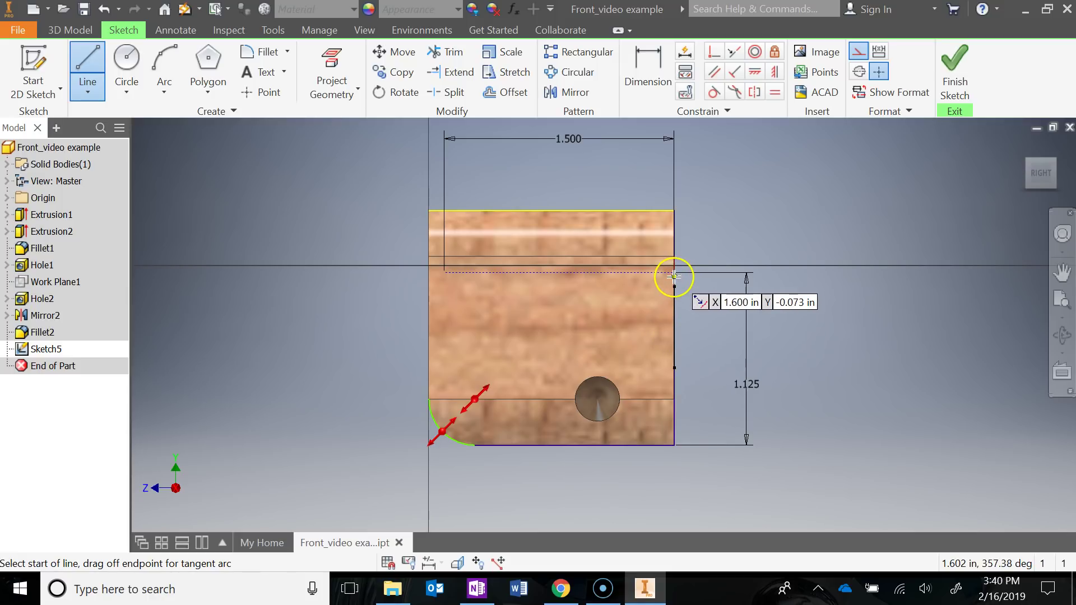
scroll(673, 276, down, 2)
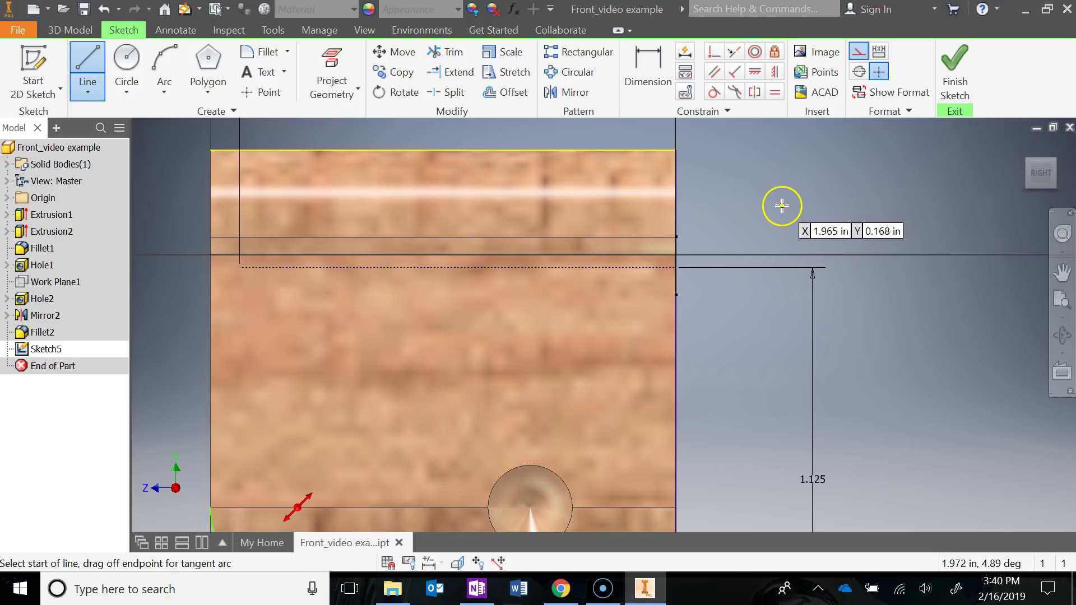
scroll(779, 207, up, 2)
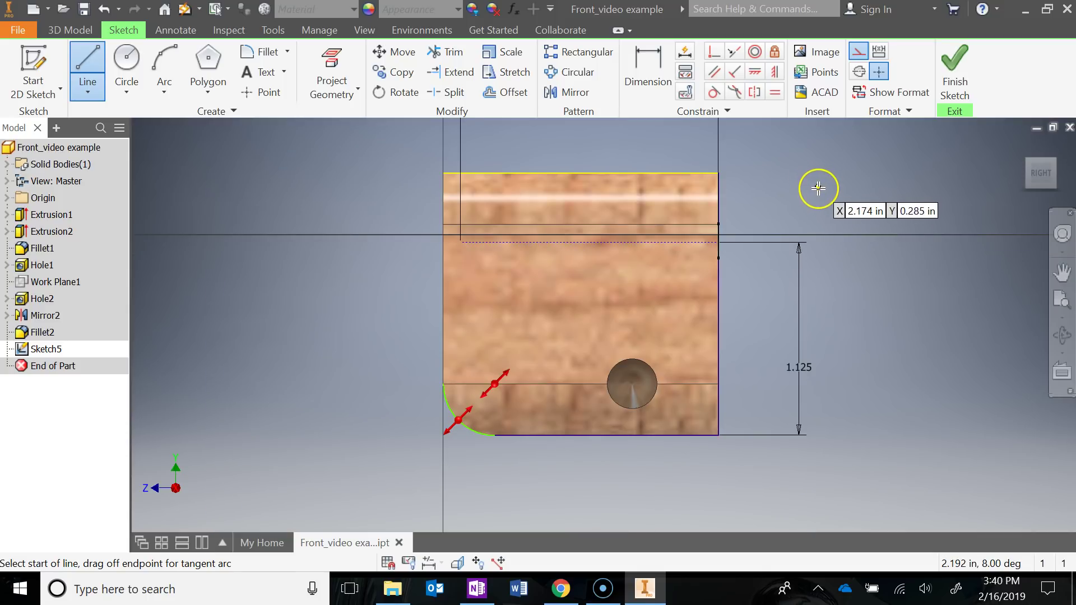
key(Escape)
middle_drag(823, 185, 786, 229)
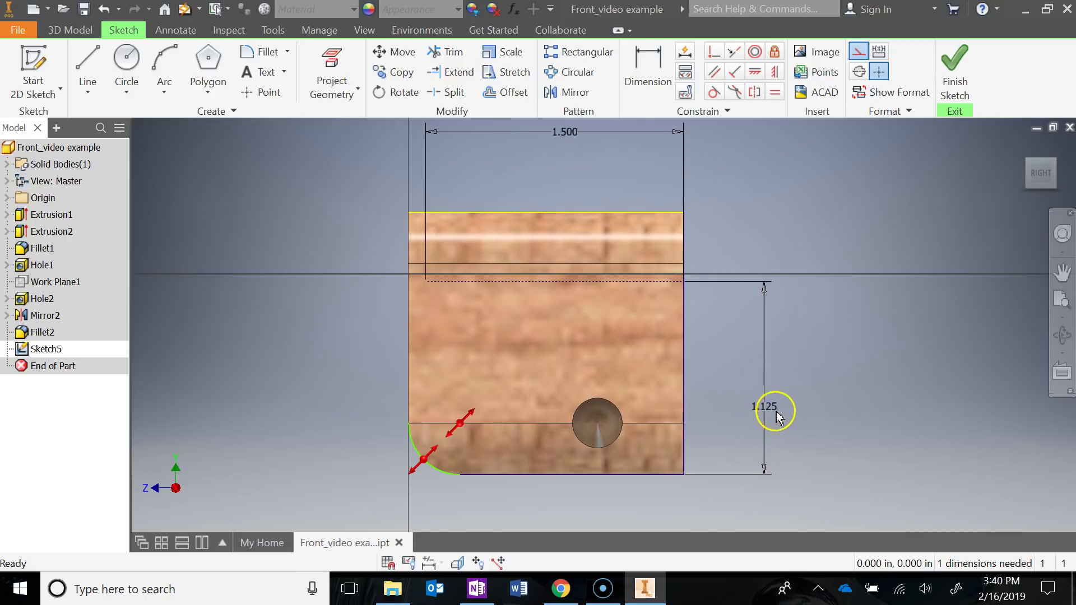
middle_drag(810, 342, 806, 368)
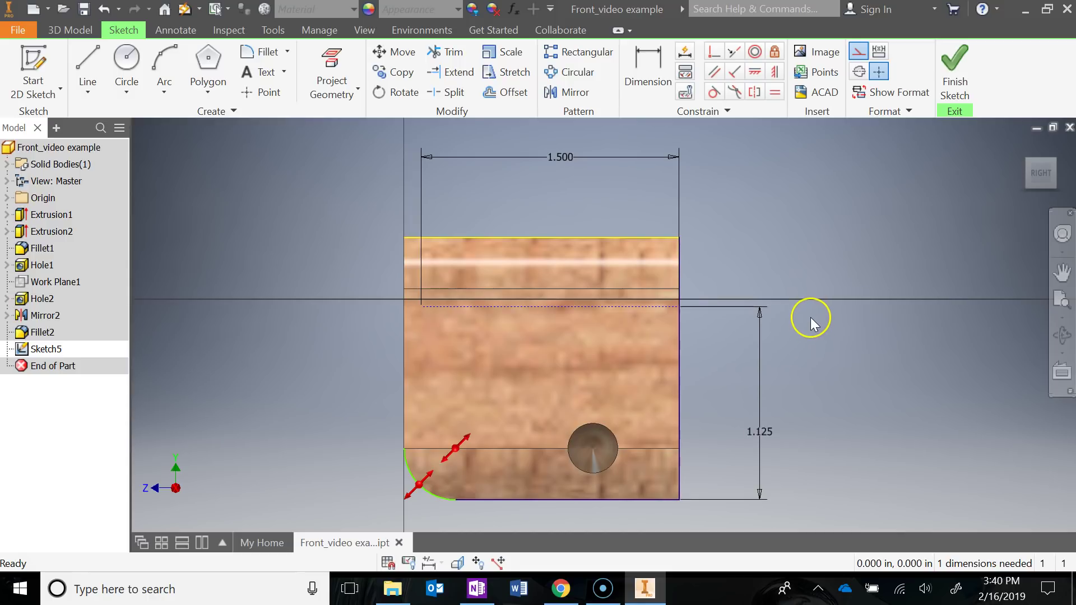
middle_drag(811, 317, 840, 278)
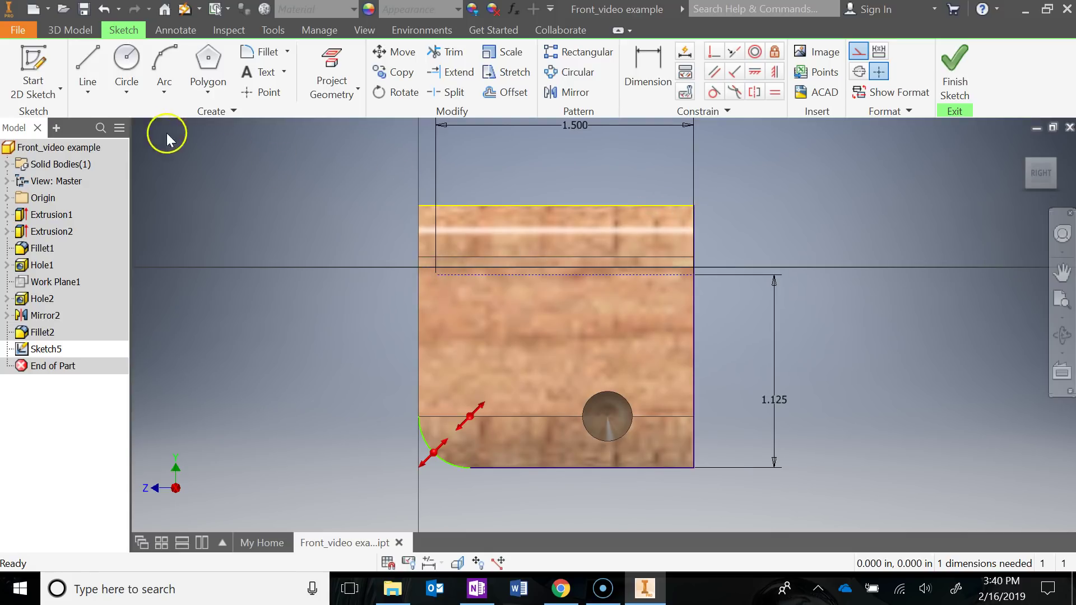
Draw a 2.375-radius regular arc along the left edge from its lower to upper end
click(164, 66)
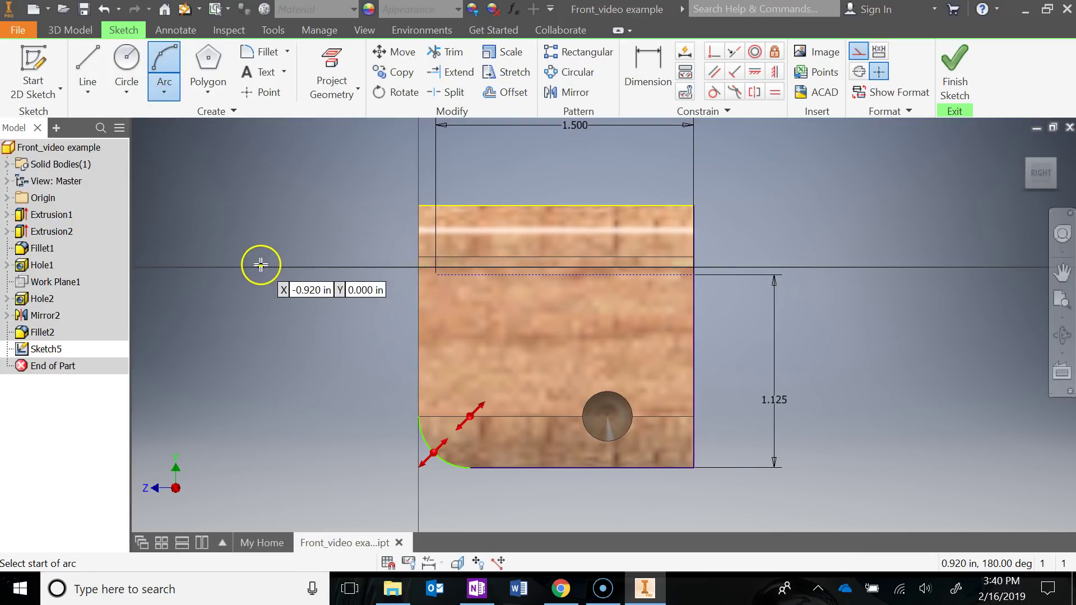
click(417, 417)
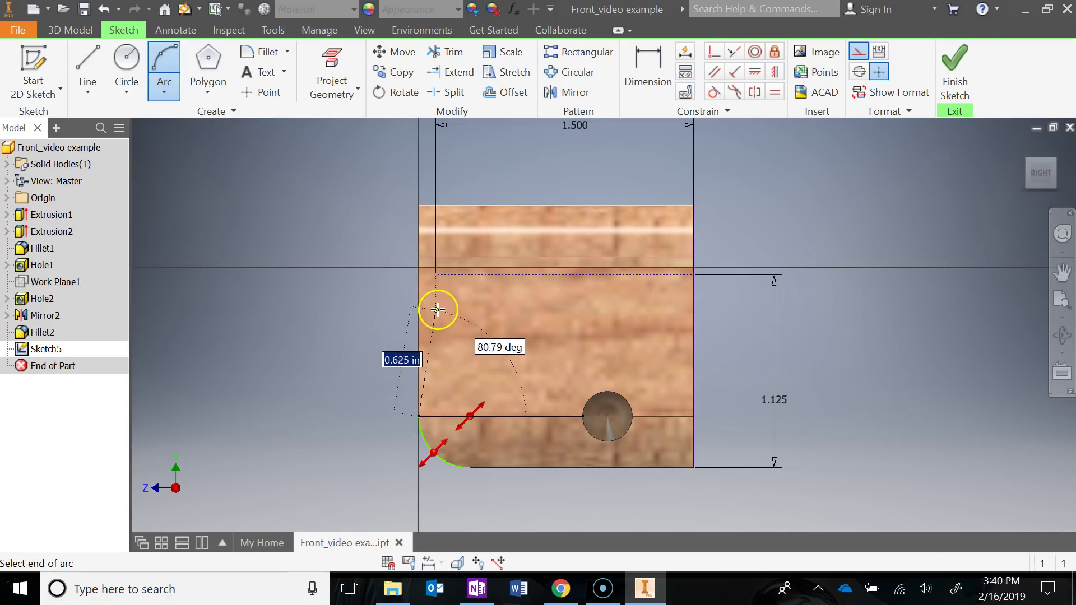
click(436, 274)
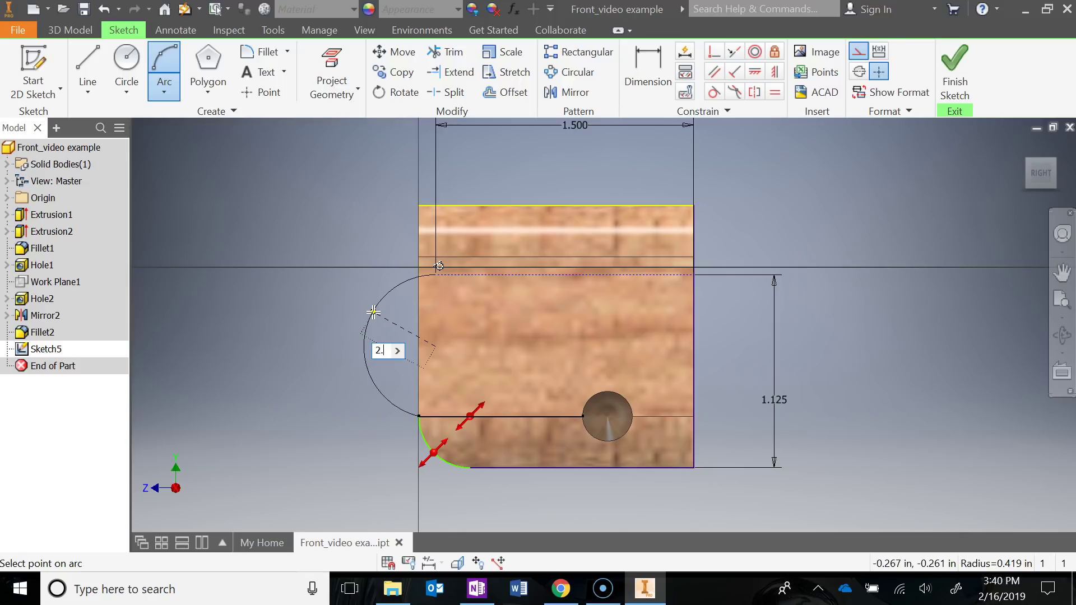
key(Return)
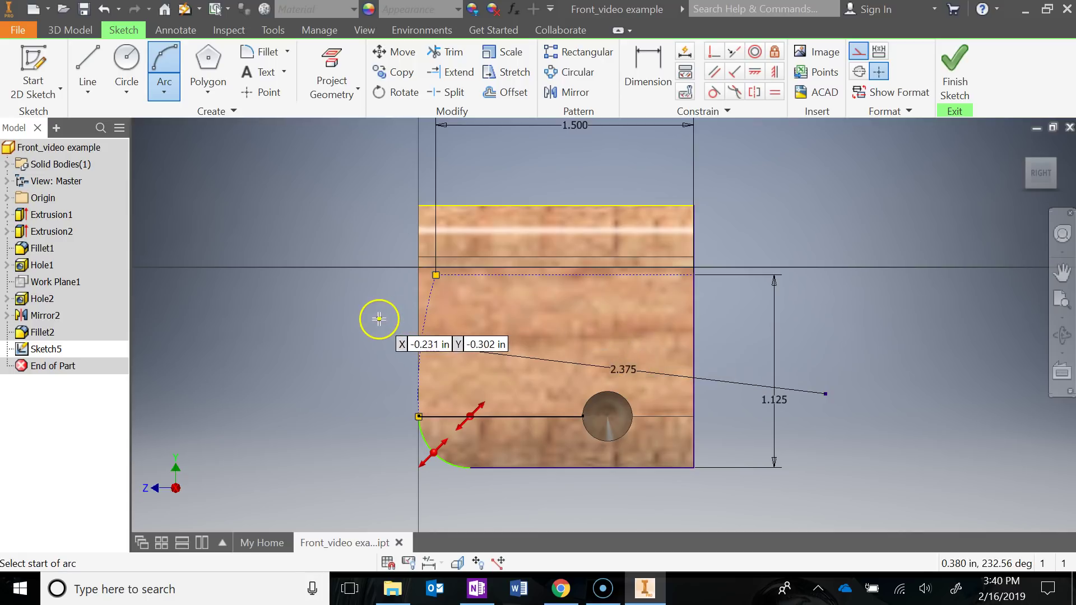
key(Escape)
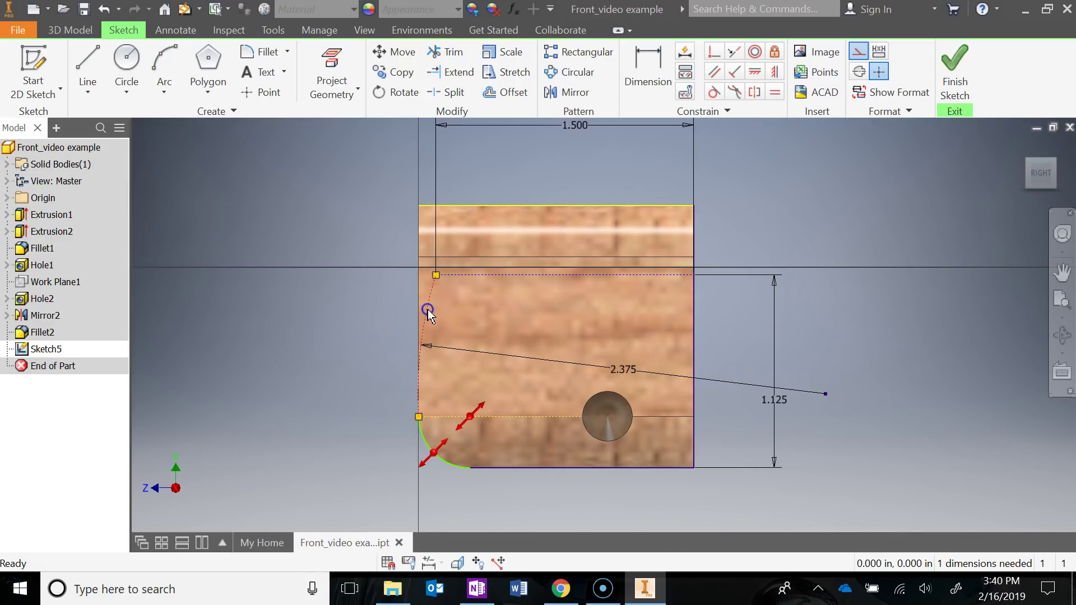
click(860, 56)
click(288, 290)
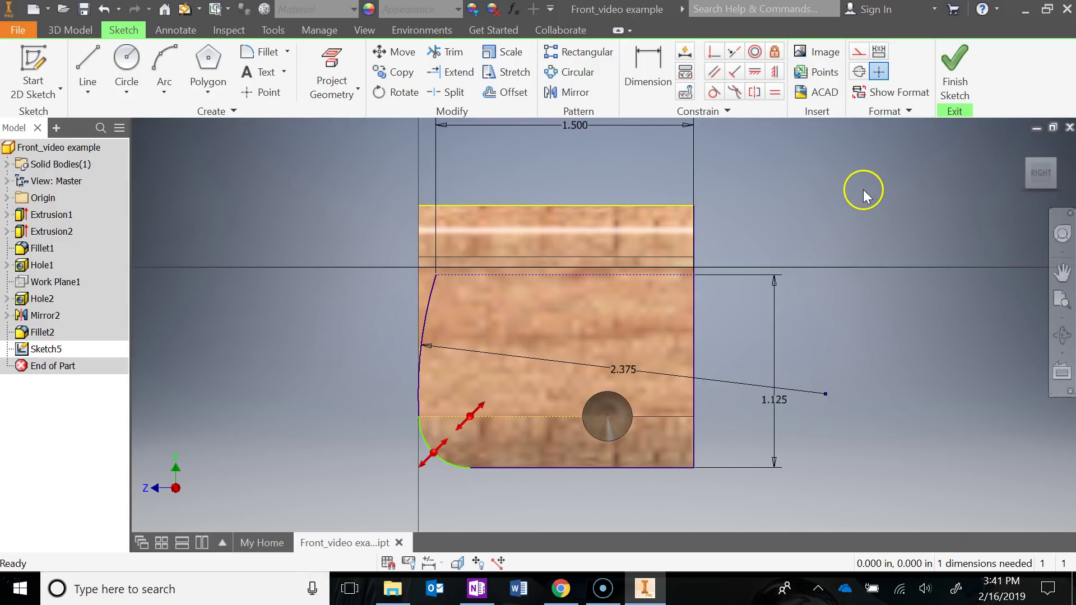
Draw a 5.000-radius top arc from the front corner to the top-right corner
click(161, 66)
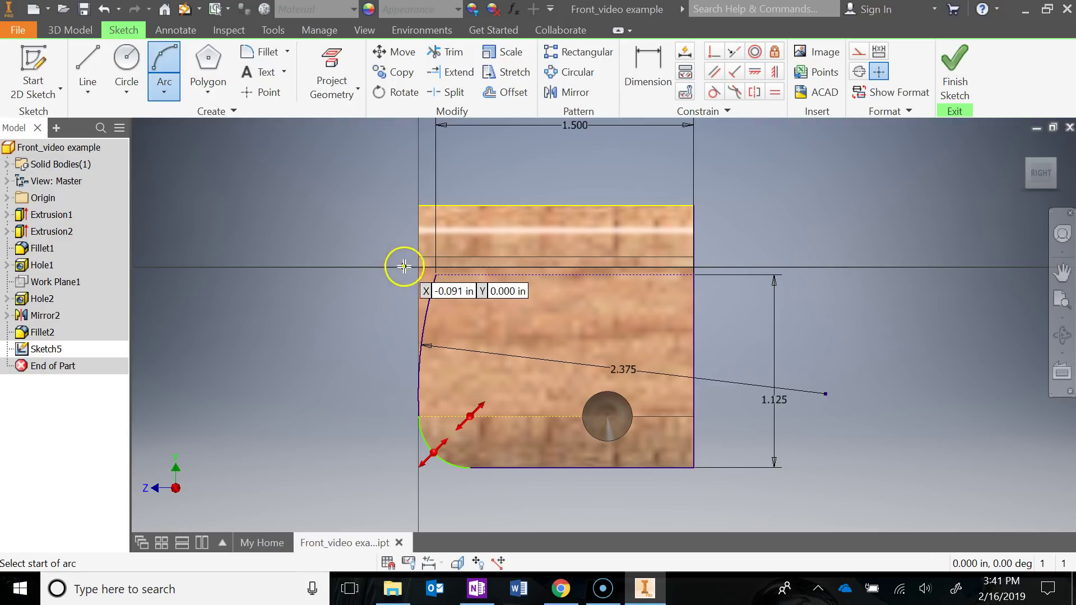
click(436, 274)
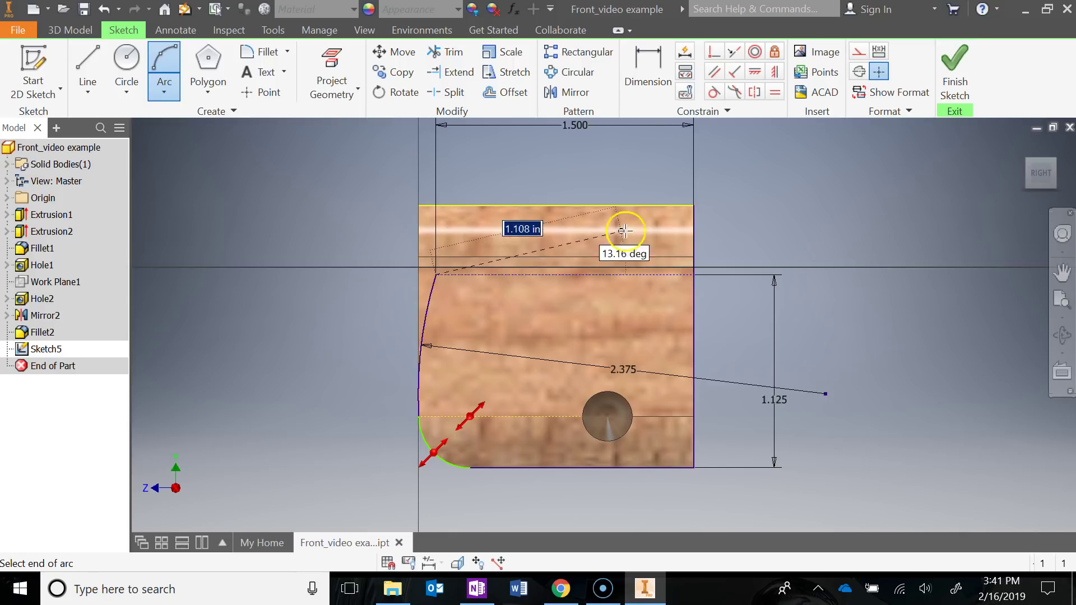
click(694, 205)
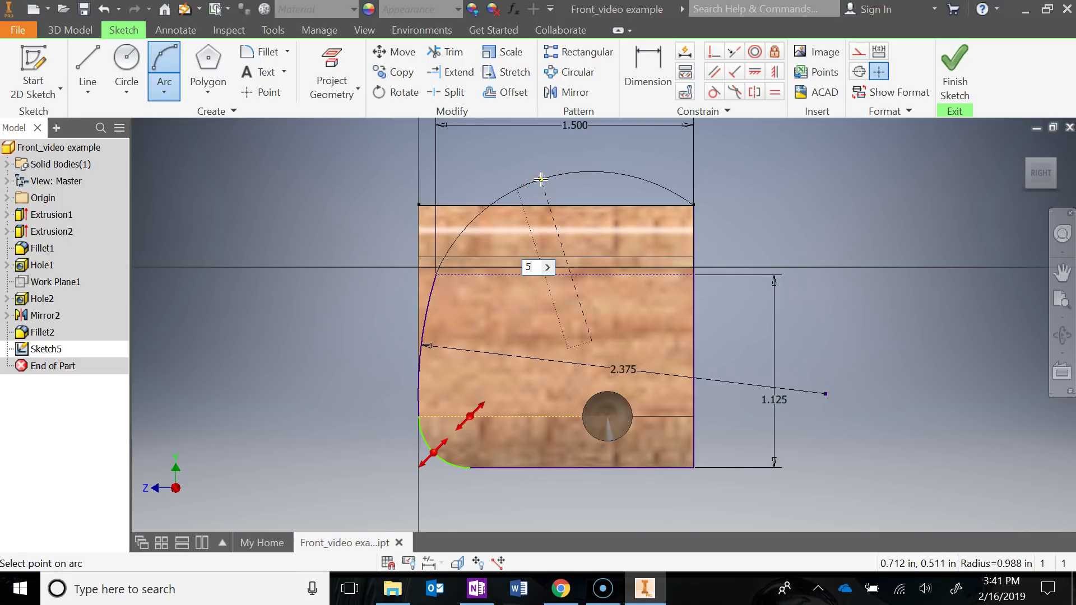
click(541, 178)
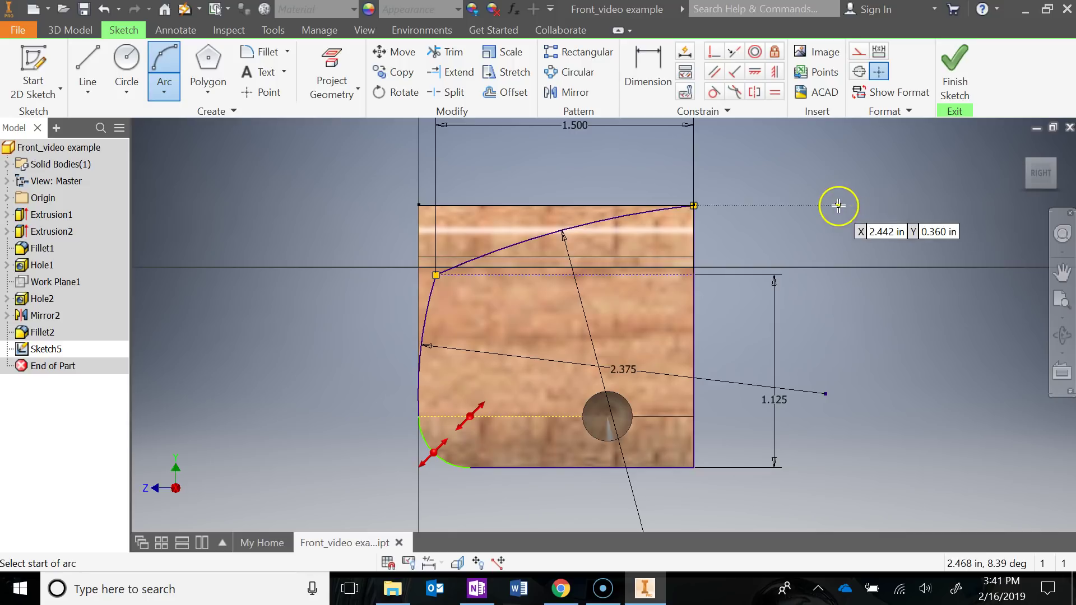
key(Escape)
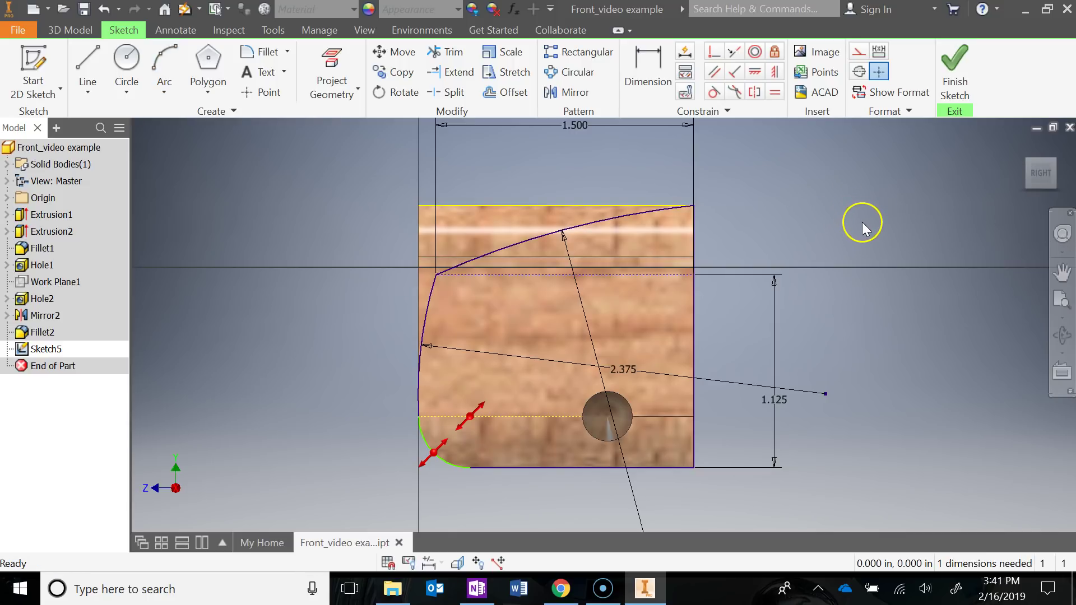
scroll(854, 230, down, 2)
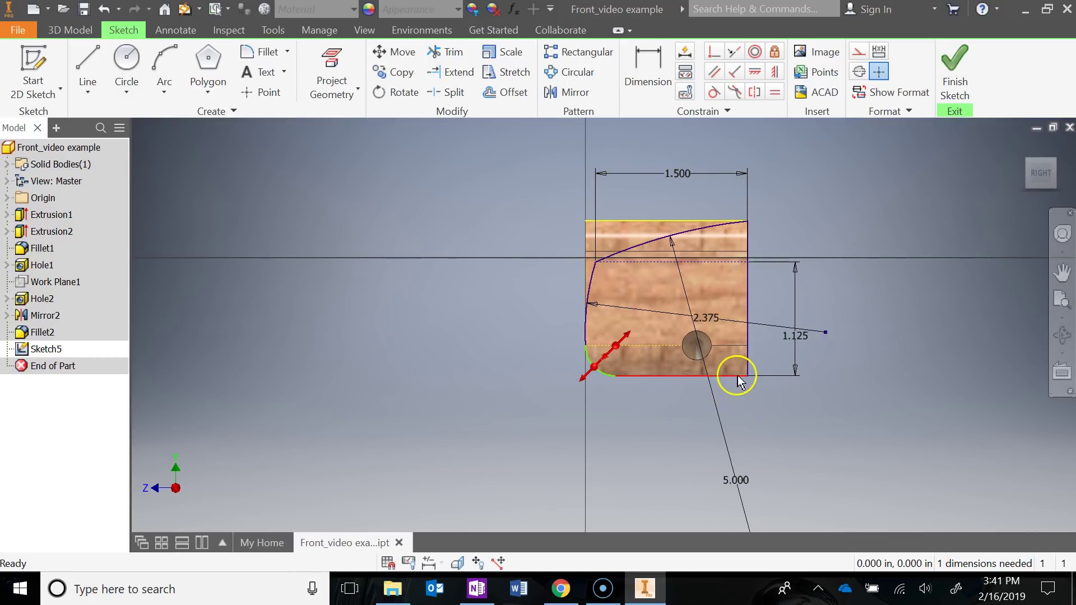
click(605, 374)
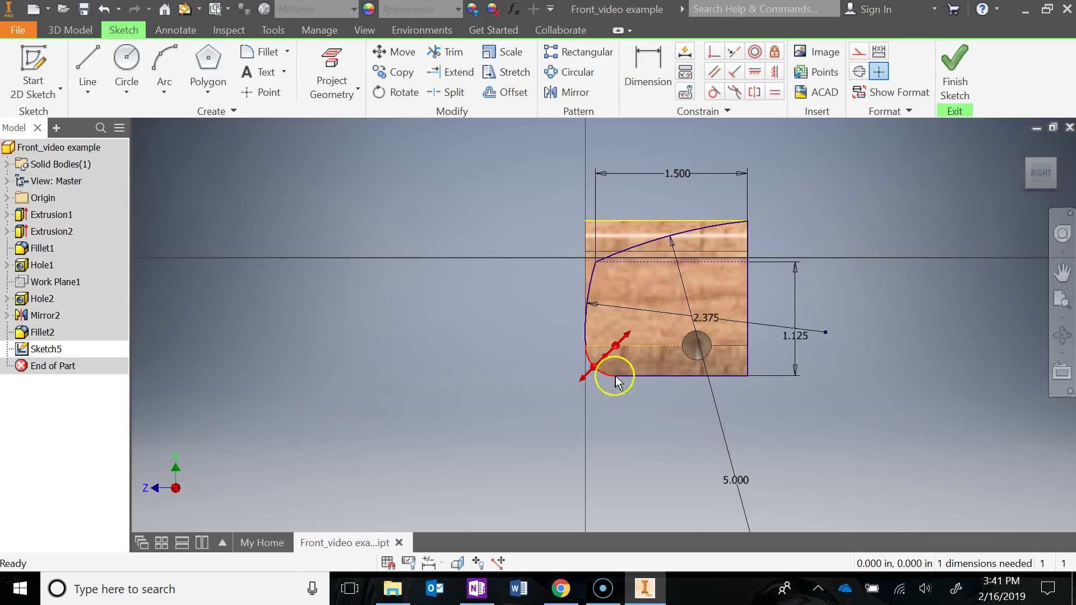
scroll(595, 374, down, 3)
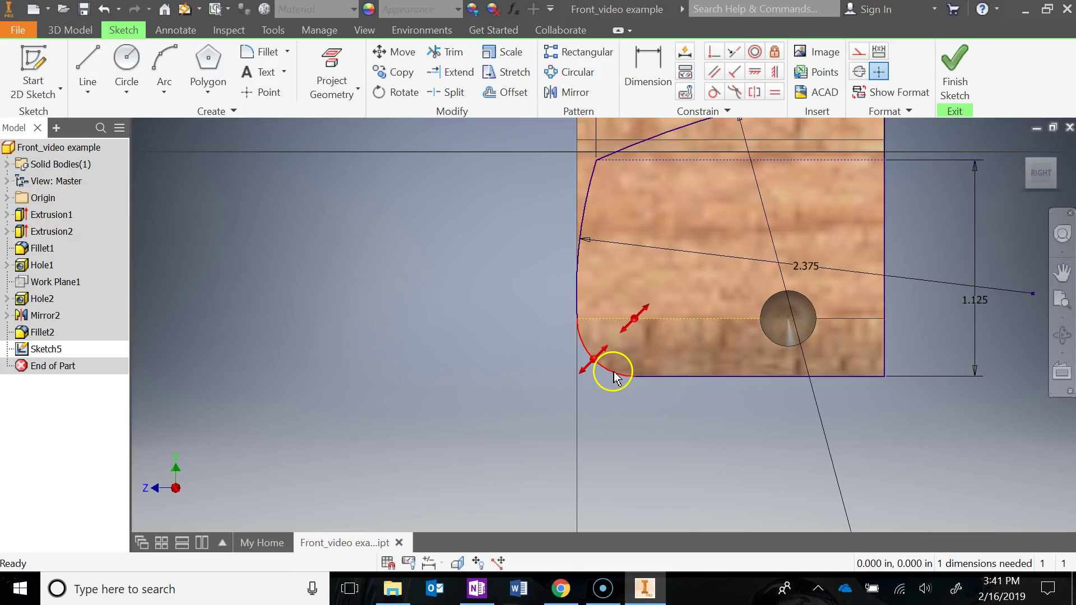
scroll(640, 412, up, 2)
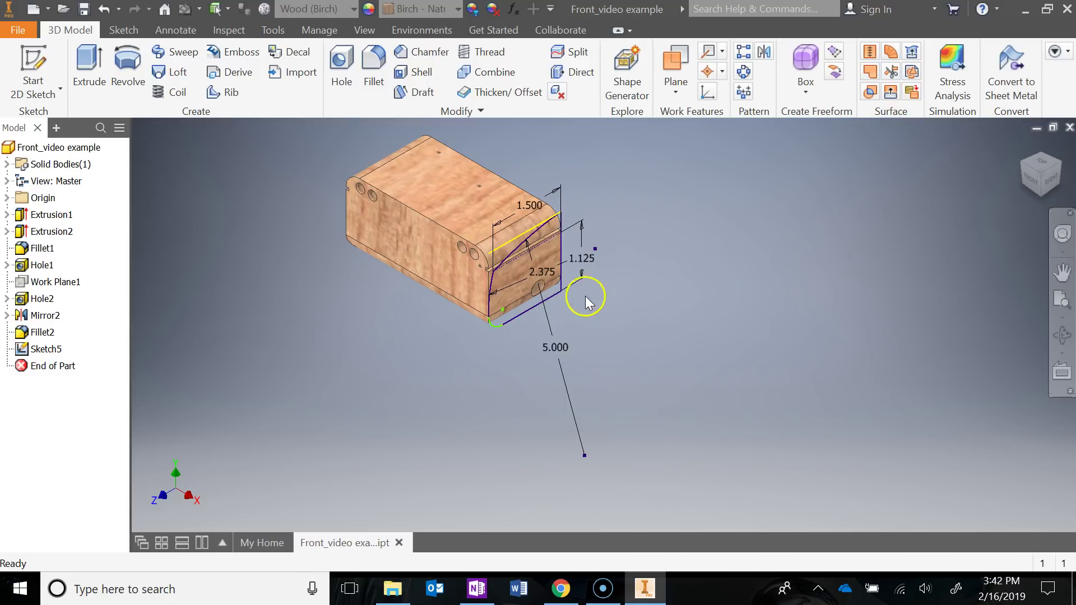
Extrude Sketch5 with Intersect output and extents set to All
middle_drag(634, 270, 638, 281)
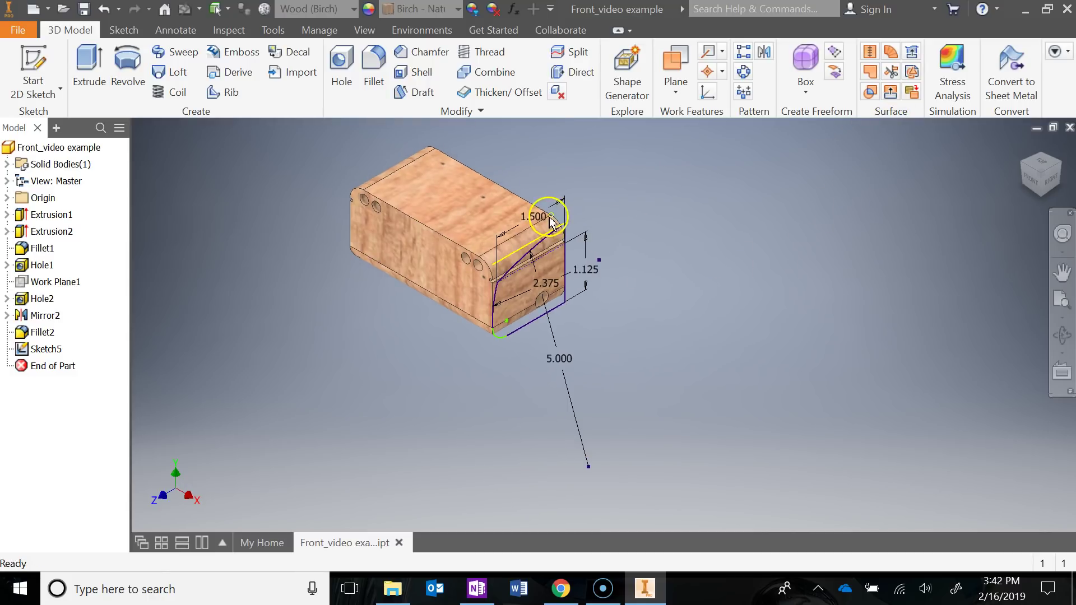
click(88, 67)
middle_drag(701, 329, 798, 353)
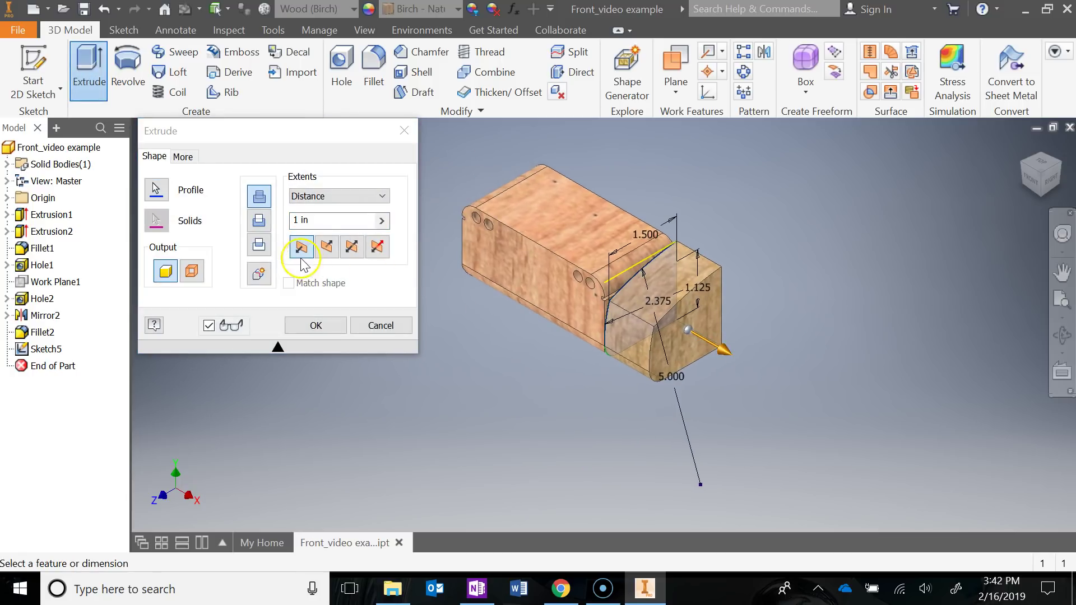
click(253, 247)
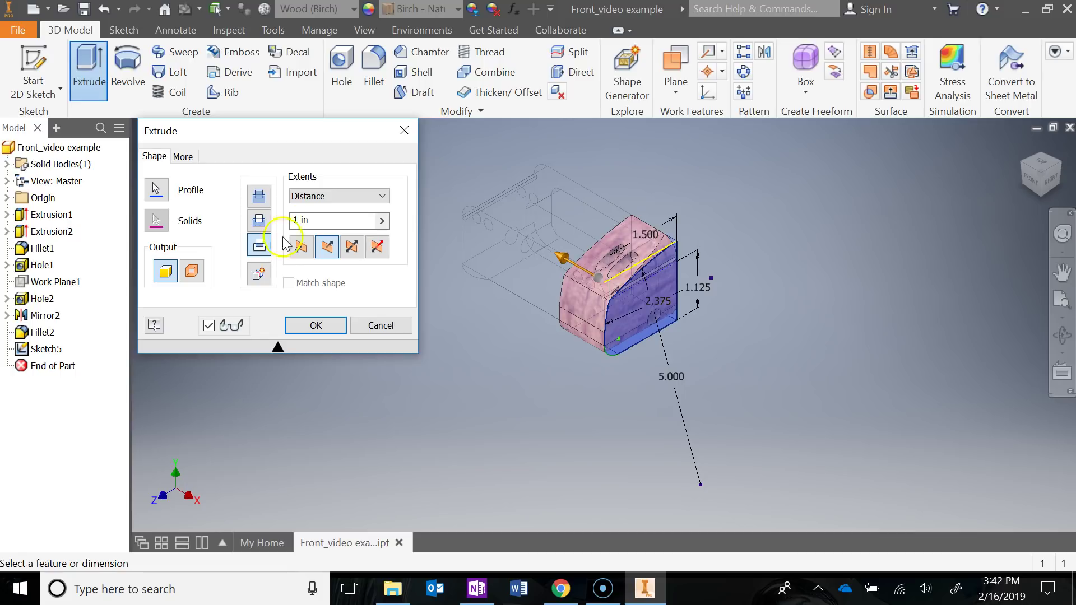
click(342, 196)
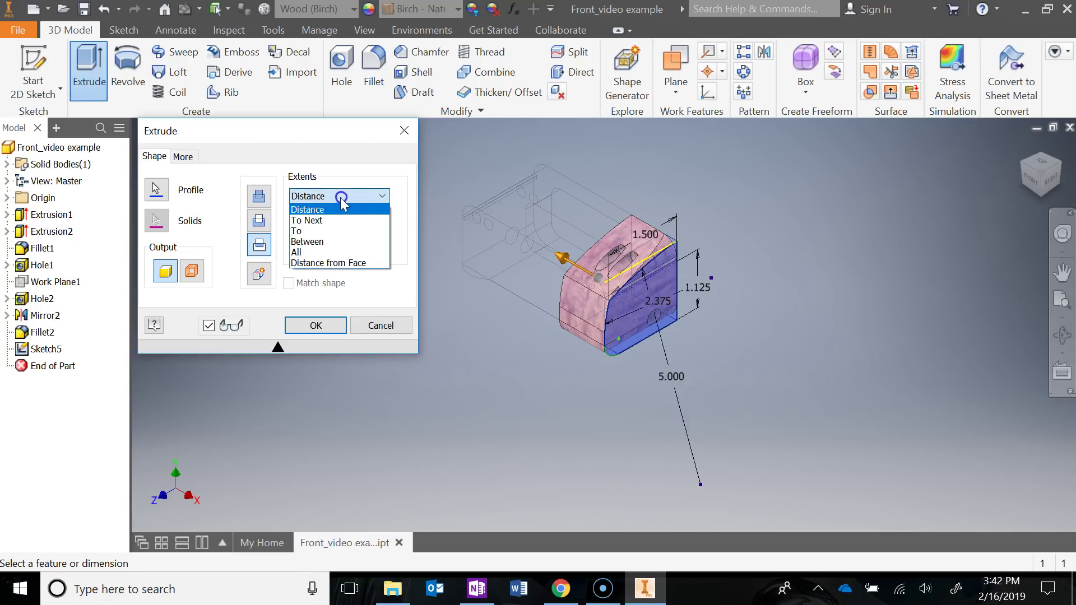
click(325, 255)
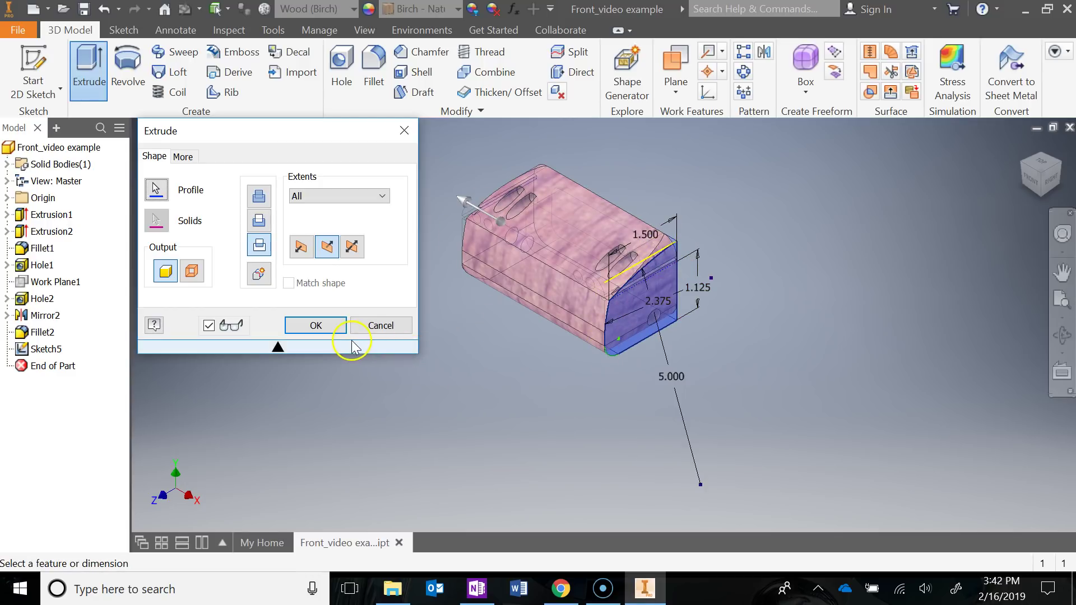
click(328, 330)
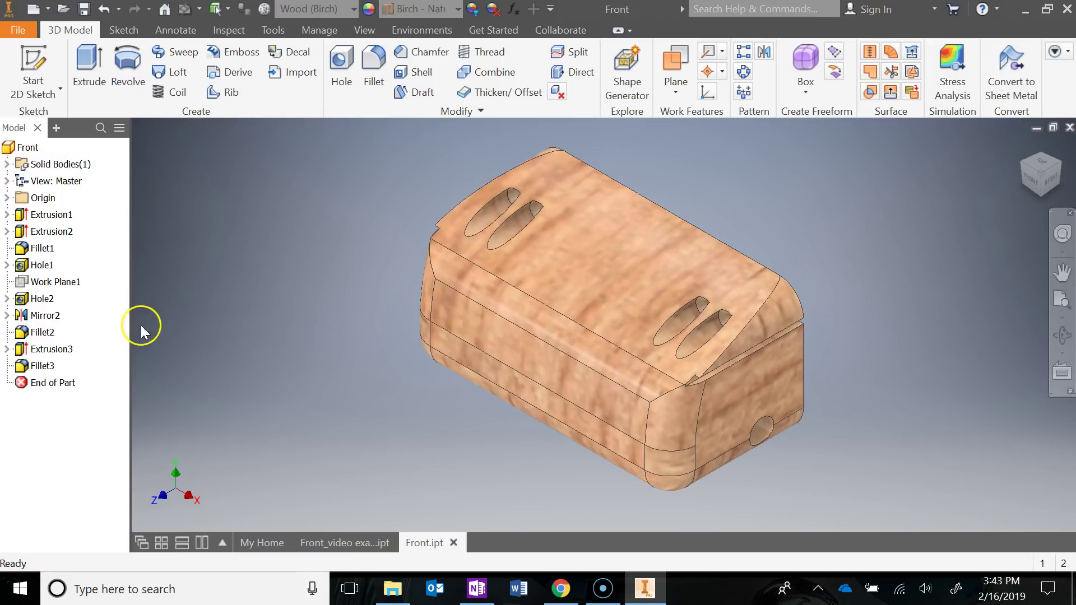
Review Fillet3's seven 0.3 in edge fillets and confirm them
double_click(28, 368)
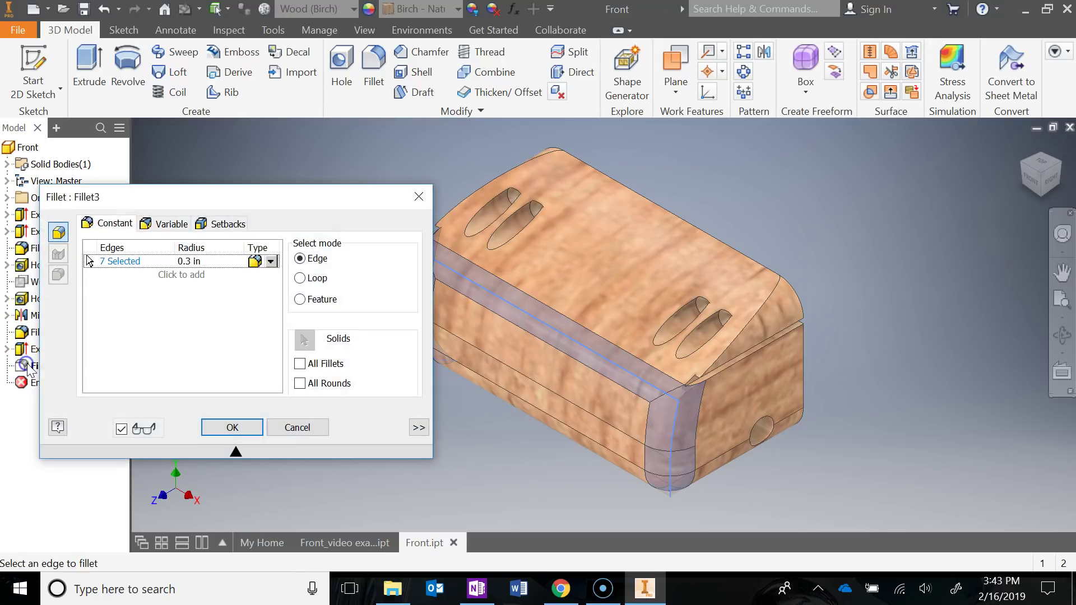
middle_drag(622, 367, 744, 364)
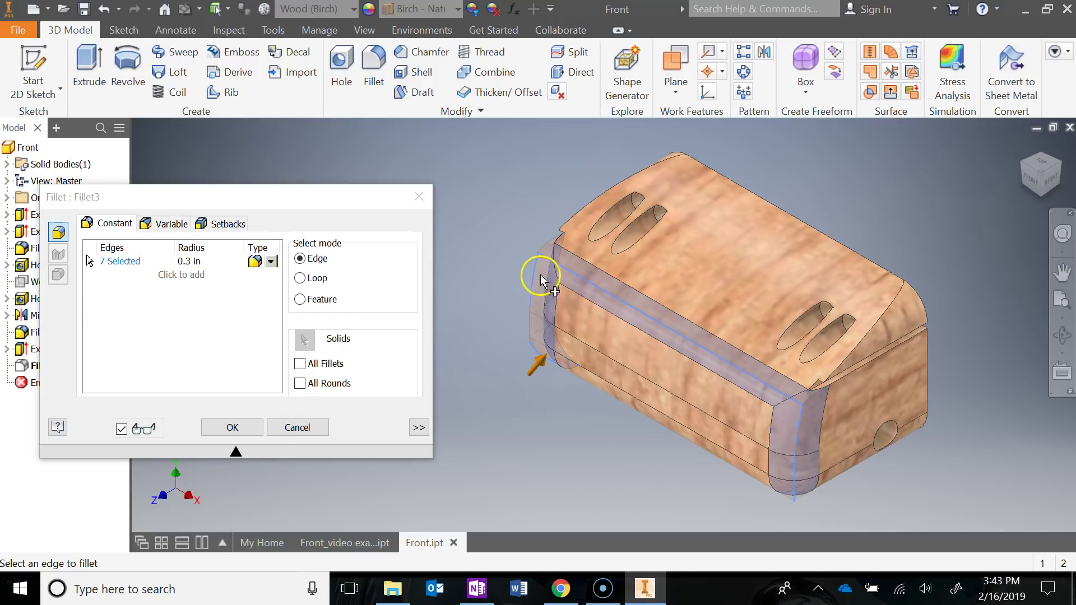
click(236, 430)
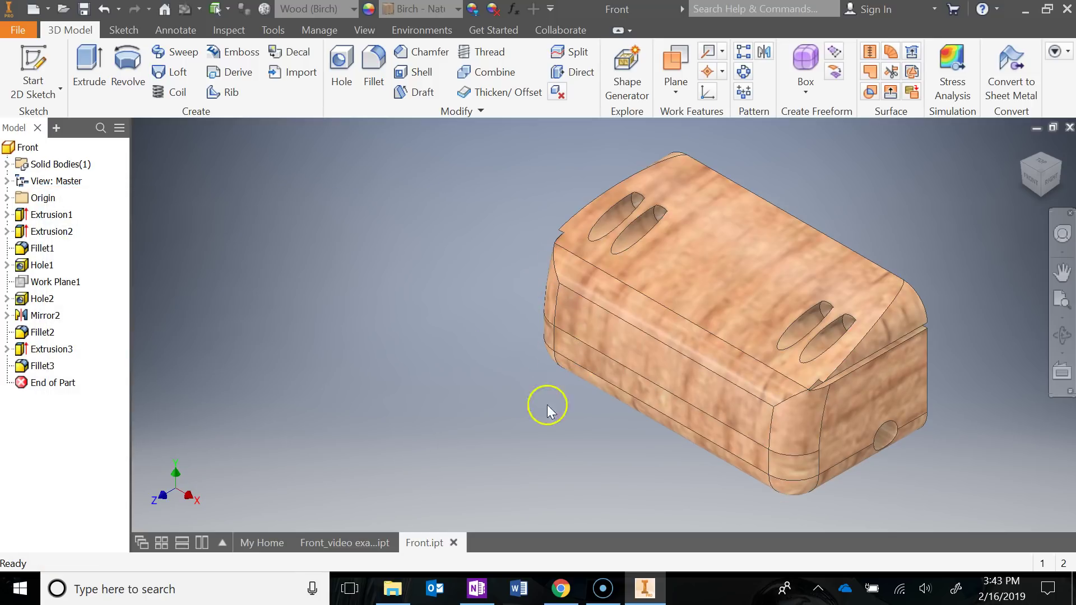
click(1061, 273)
drag(887, 292, 753, 296)
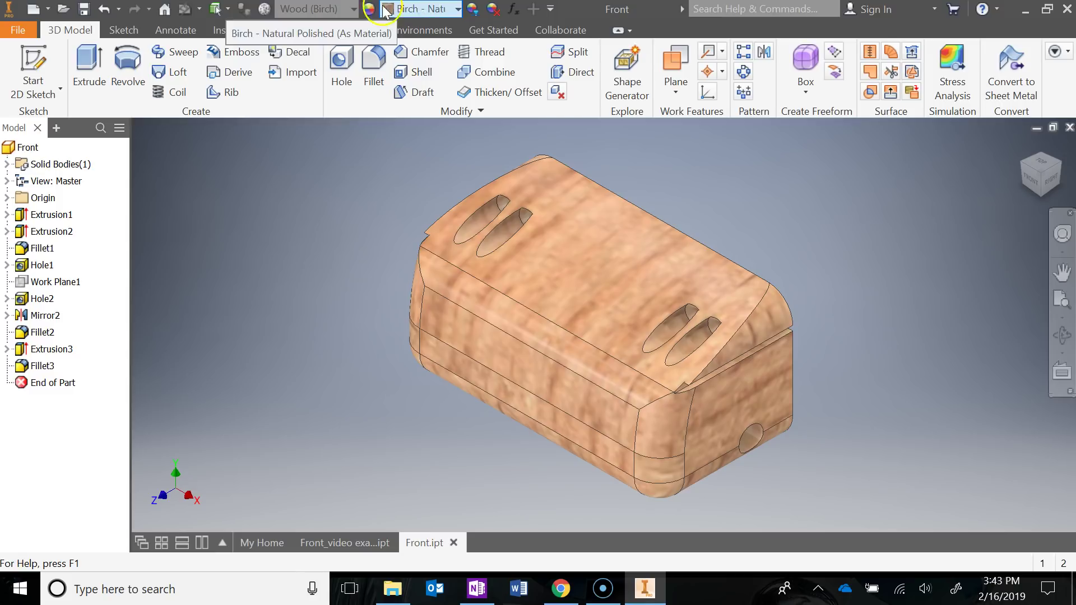
click(14, 33)
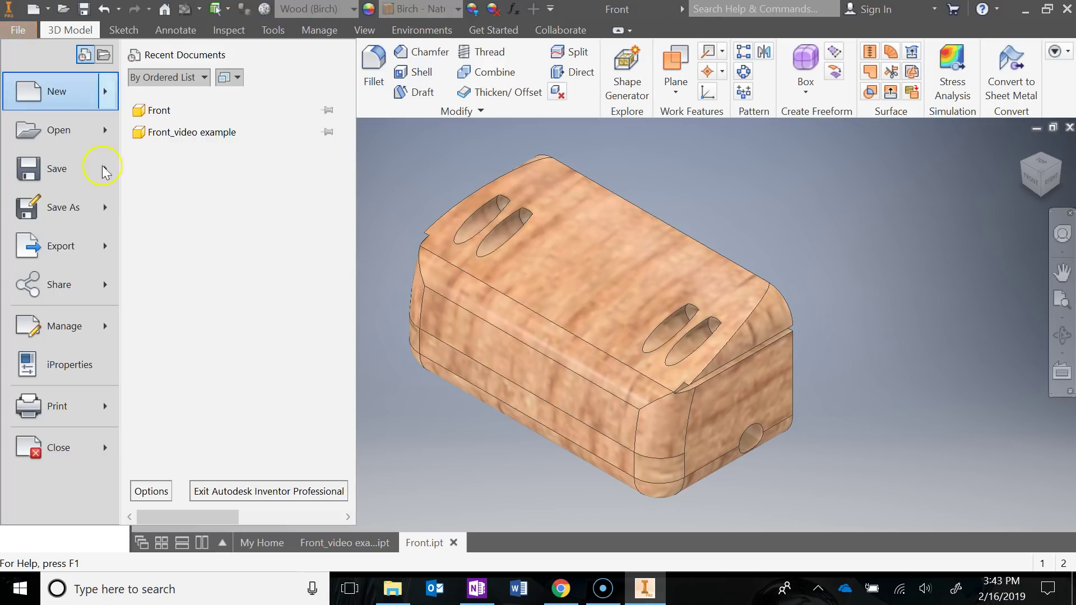
click(73, 369)
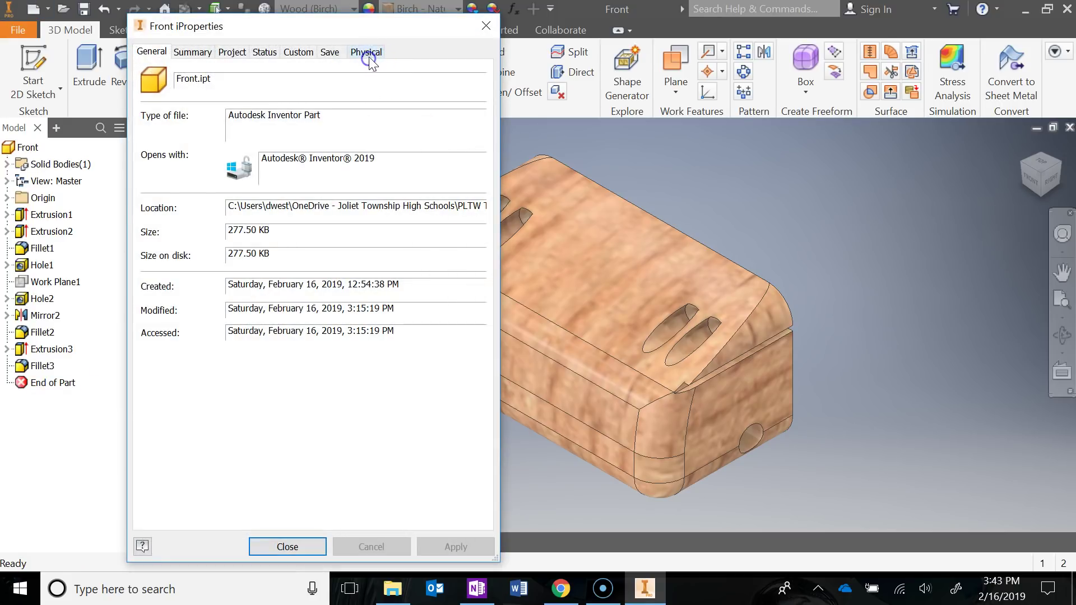
click(426, 94)
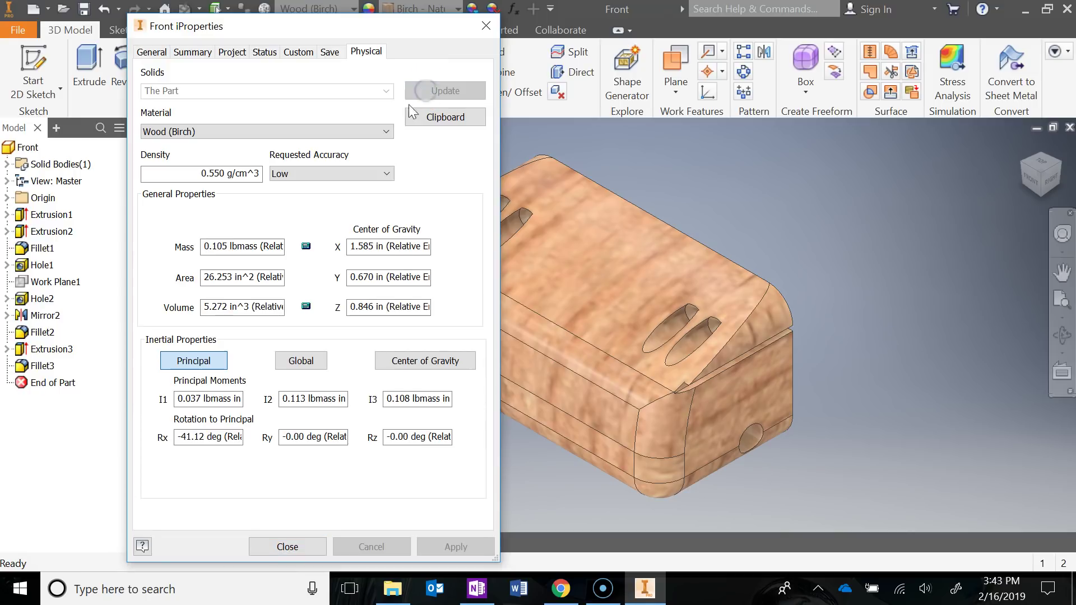
click(287, 547)
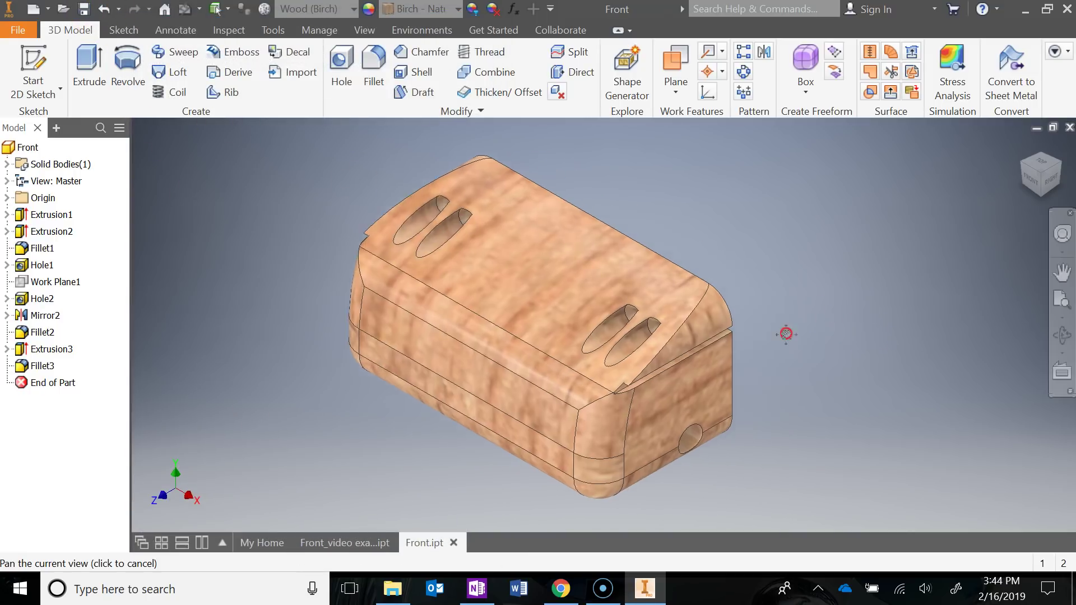
Snip a screen clip covering the Model browser and the birch part
mouse_move(780, 331)
middle_down()
mouse_move(585, 328)
mouse_move(597, 329)
middle_up()
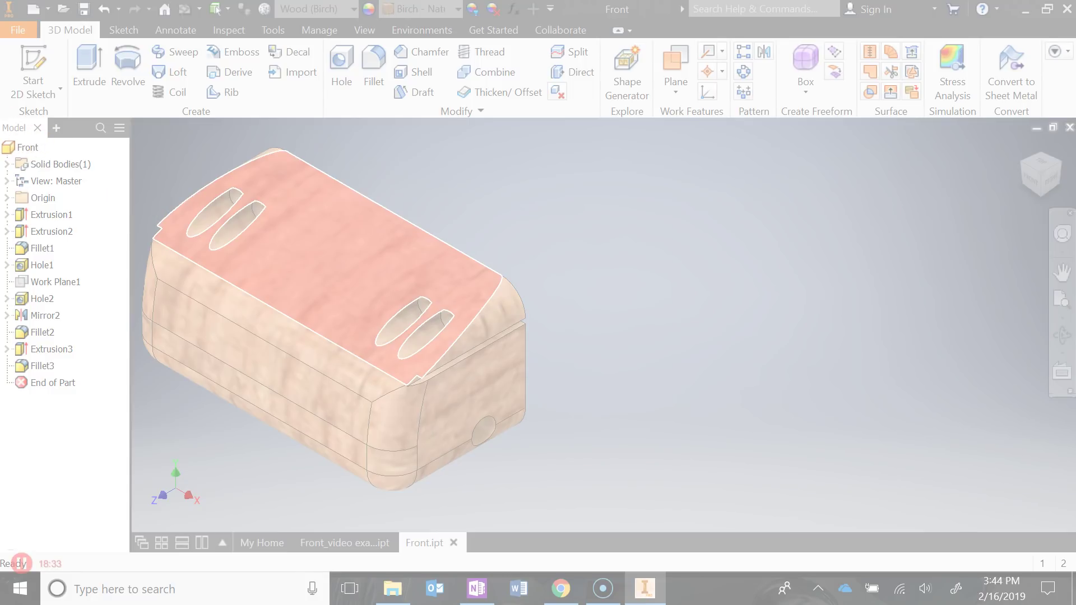
drag(0, 119, 52, 220)
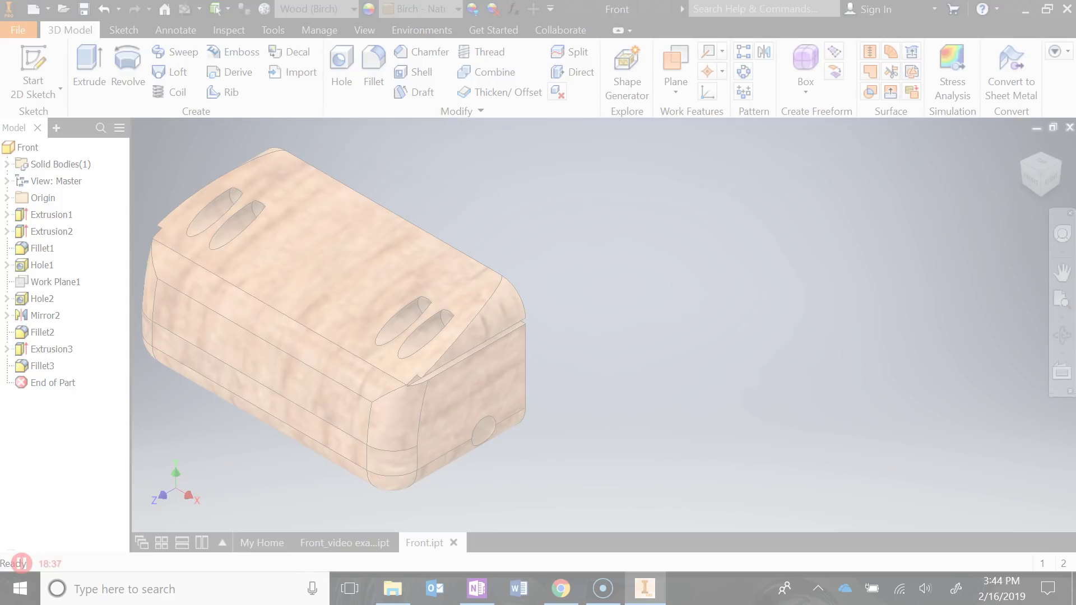
drag(0, 117, 530, 509)
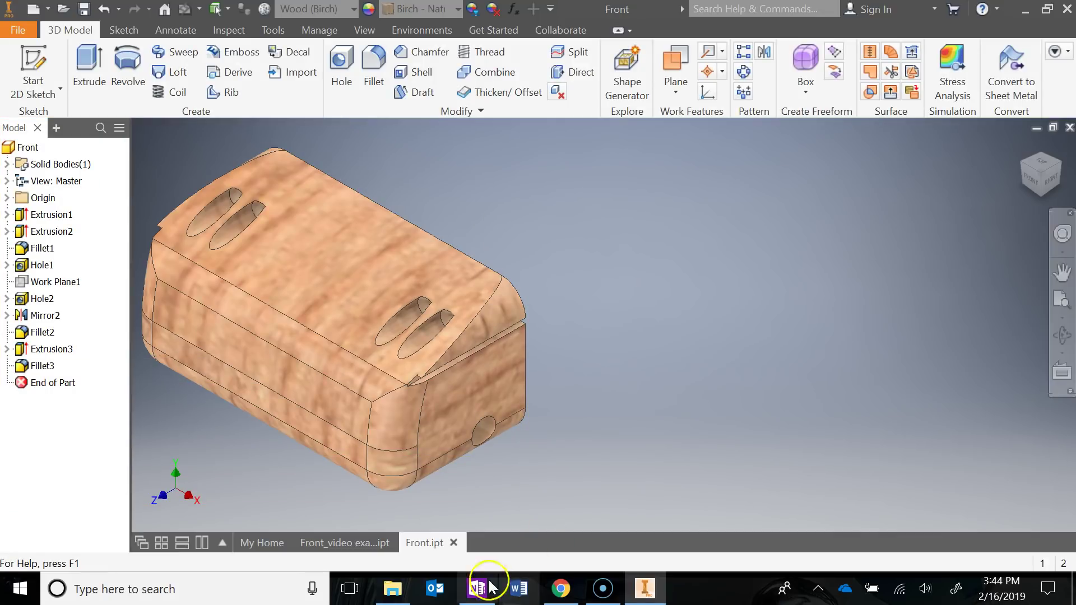
click(476, 588)
click(244, 221)
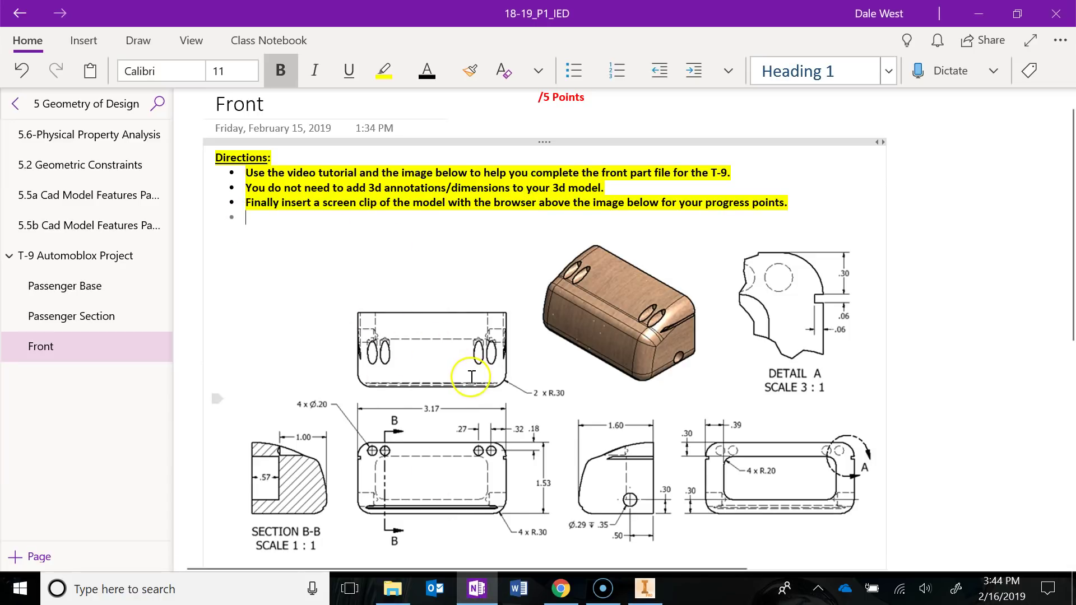
Paste the model screen clip beneath the directions on the Front page
key(ctrl+v)
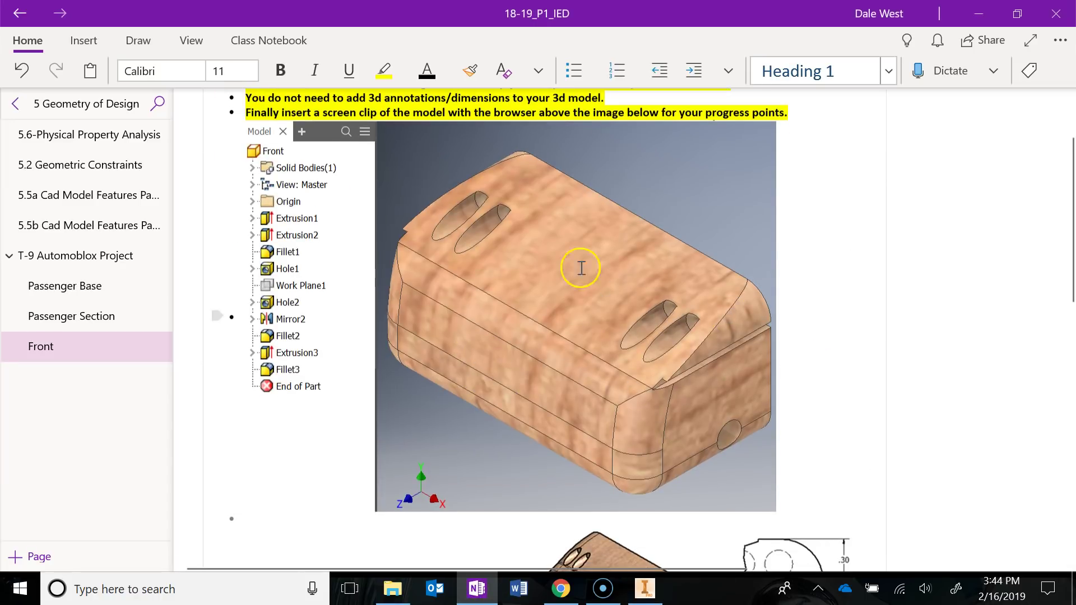